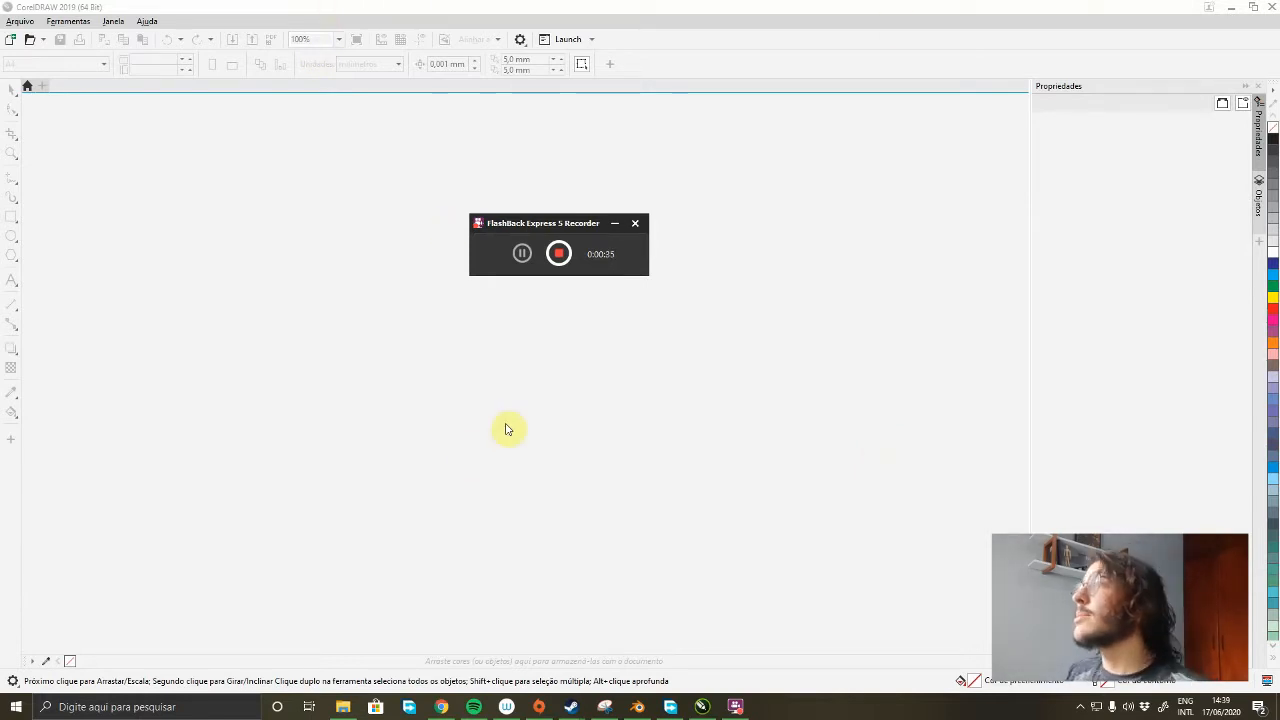
- Start a new document, name it Aula 2 and keep the Padrão do CorelDRAW preset
left_click(20, 22)
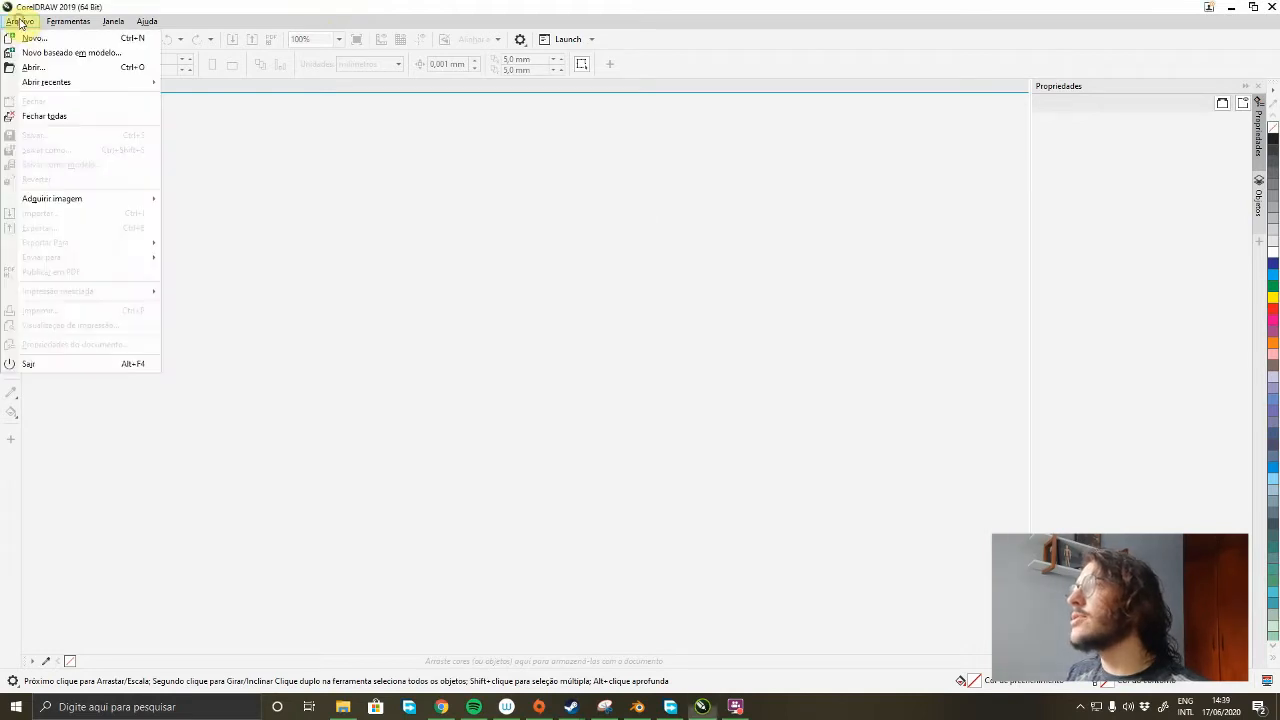
left_click(50, 38)
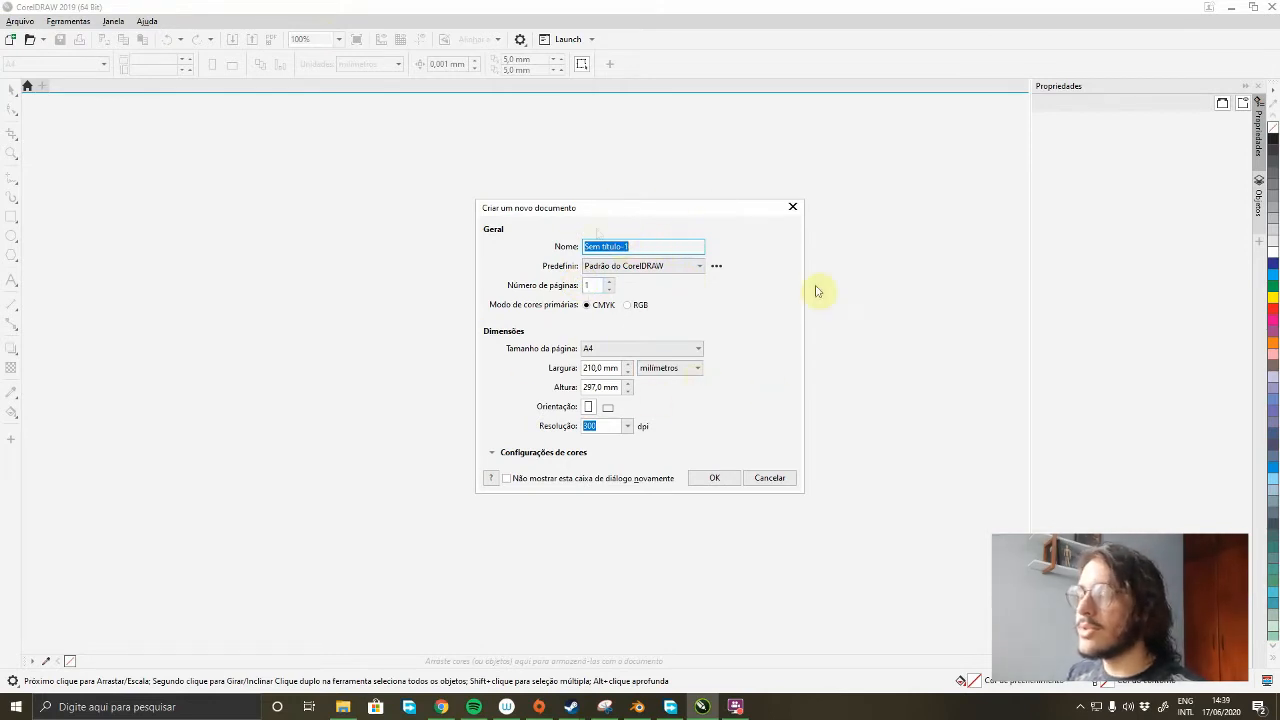
left_click(634, 248)
double_click(637, 245)
left_click_drag(637, 245, 568, 248)
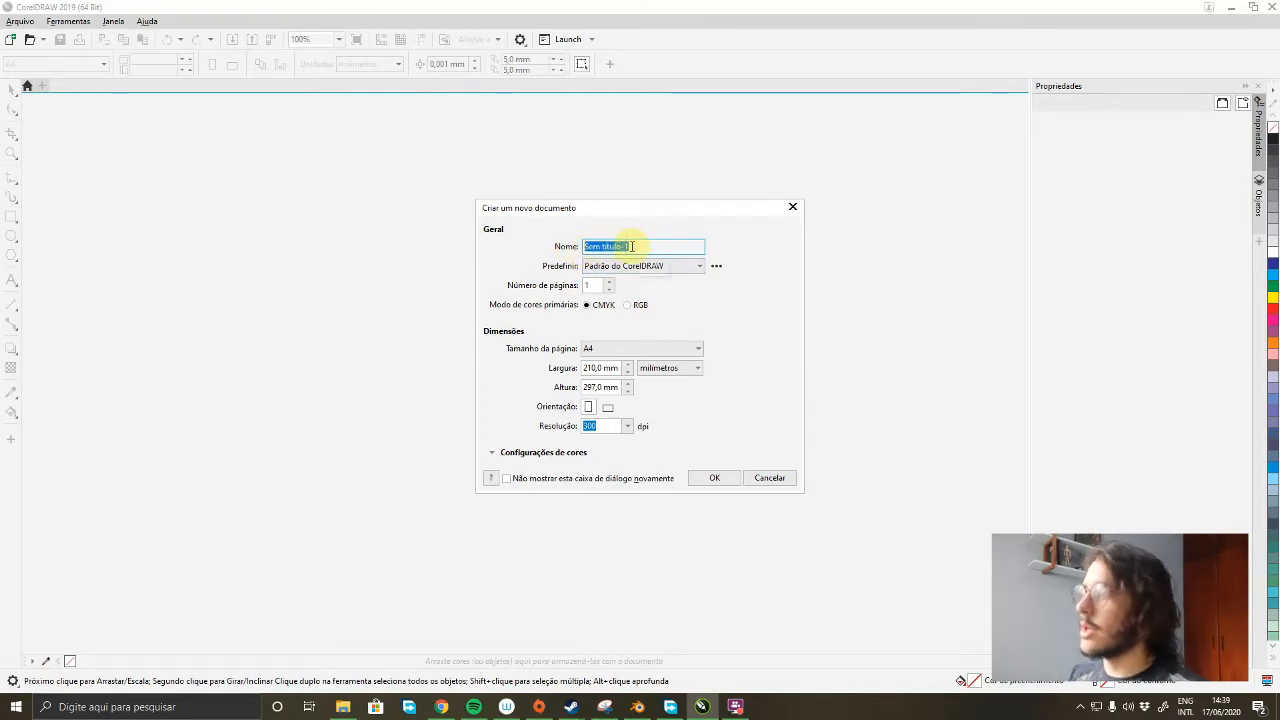
type("Aula 2")
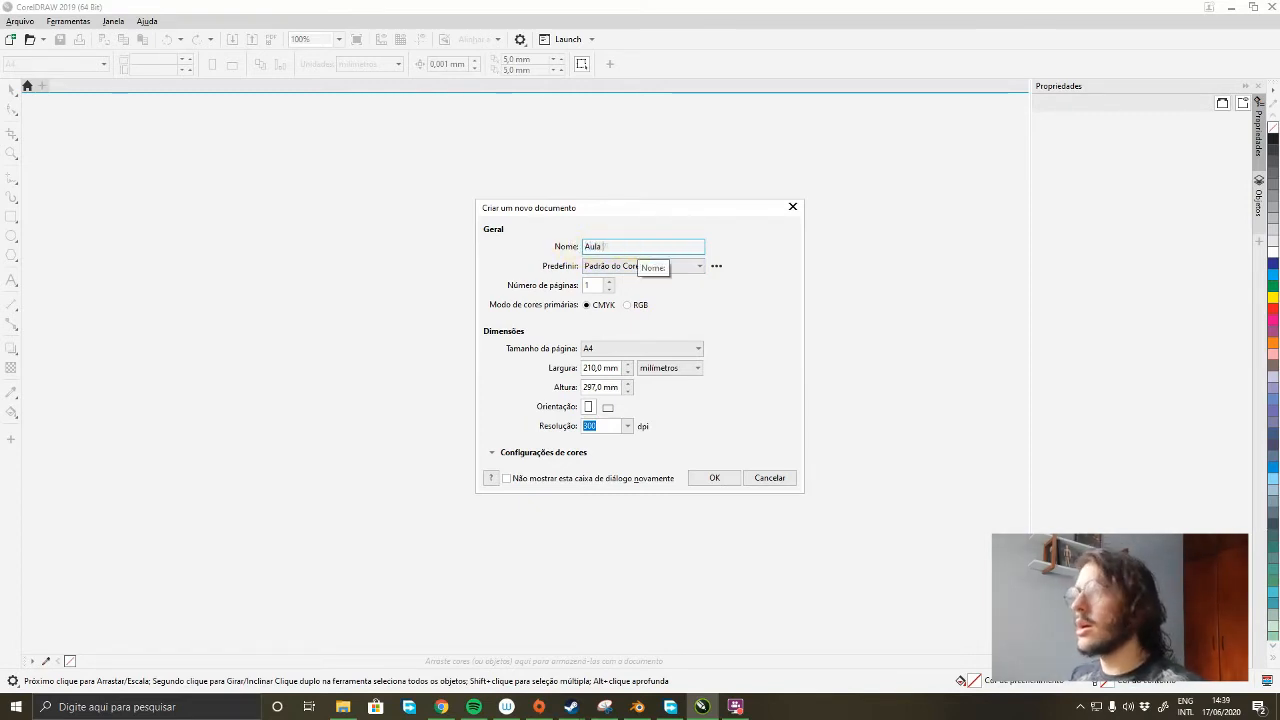
left_click(704, 284)
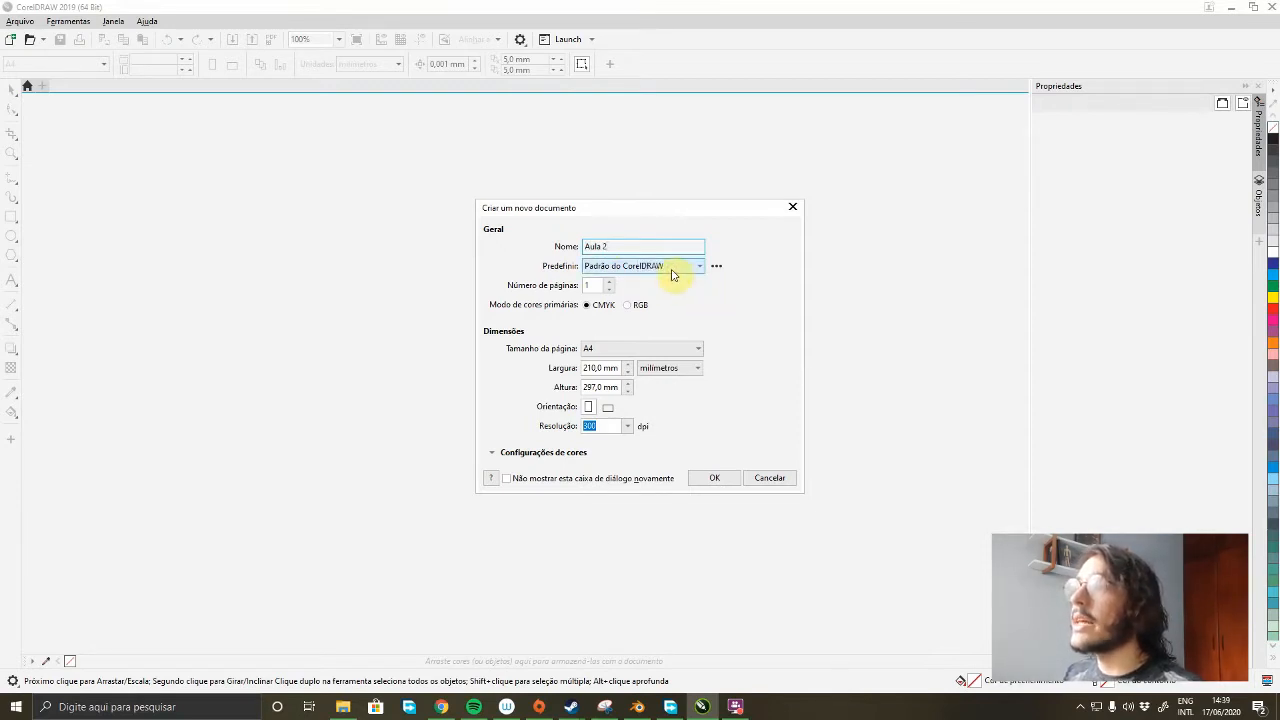
left_click(673, 268)
left_click(668, 270)
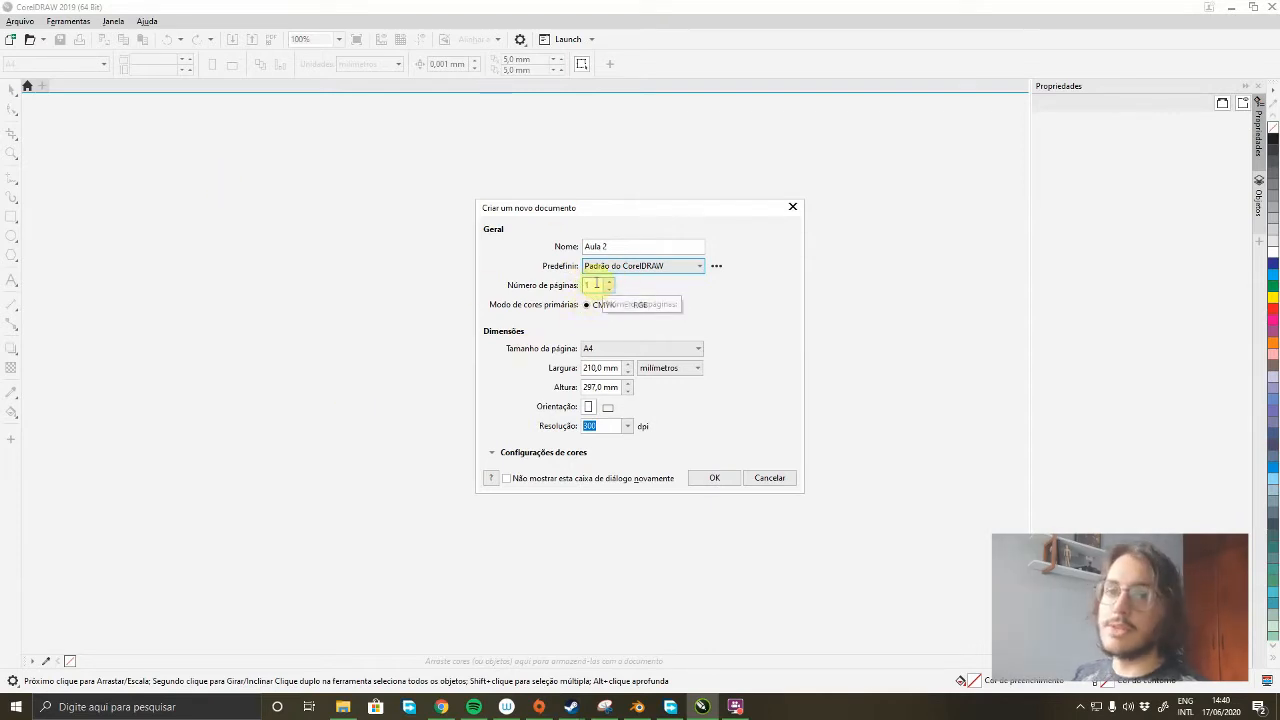
- Set the new document to 3 pages with RGB as the primary colour mode
left_click(609, 281)
left_click(609, 281)
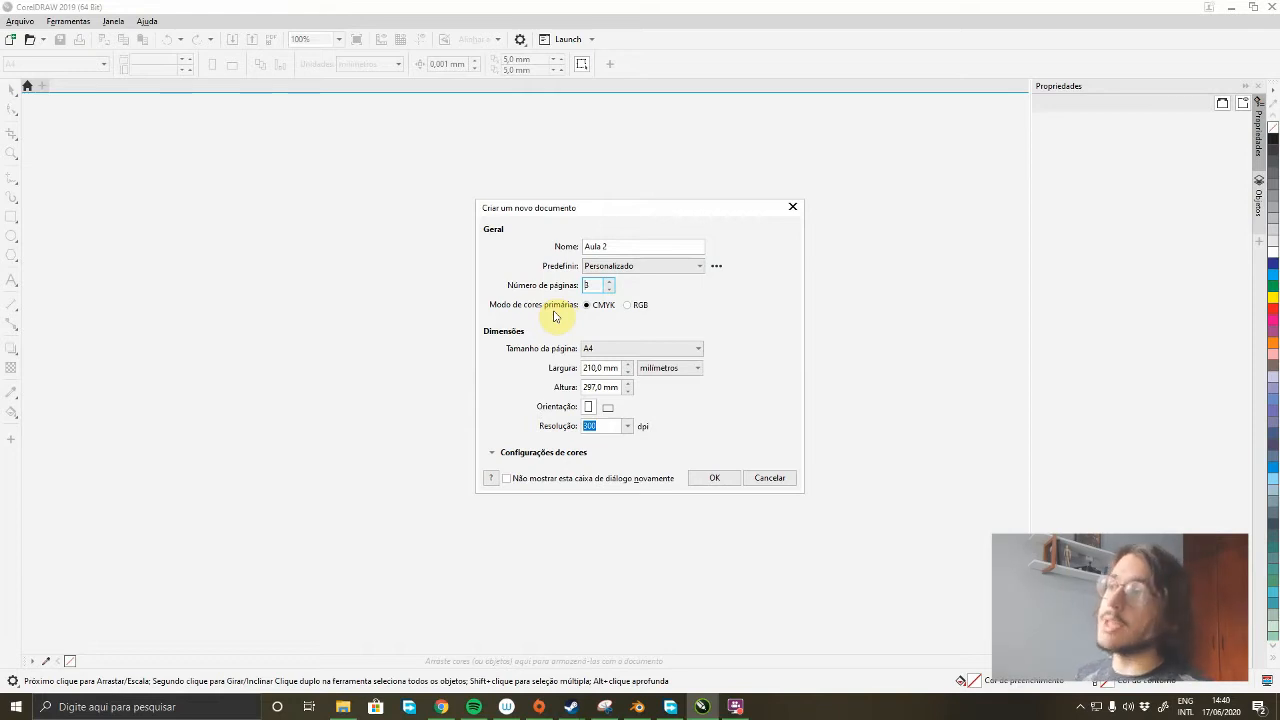
left_click(632, 306)
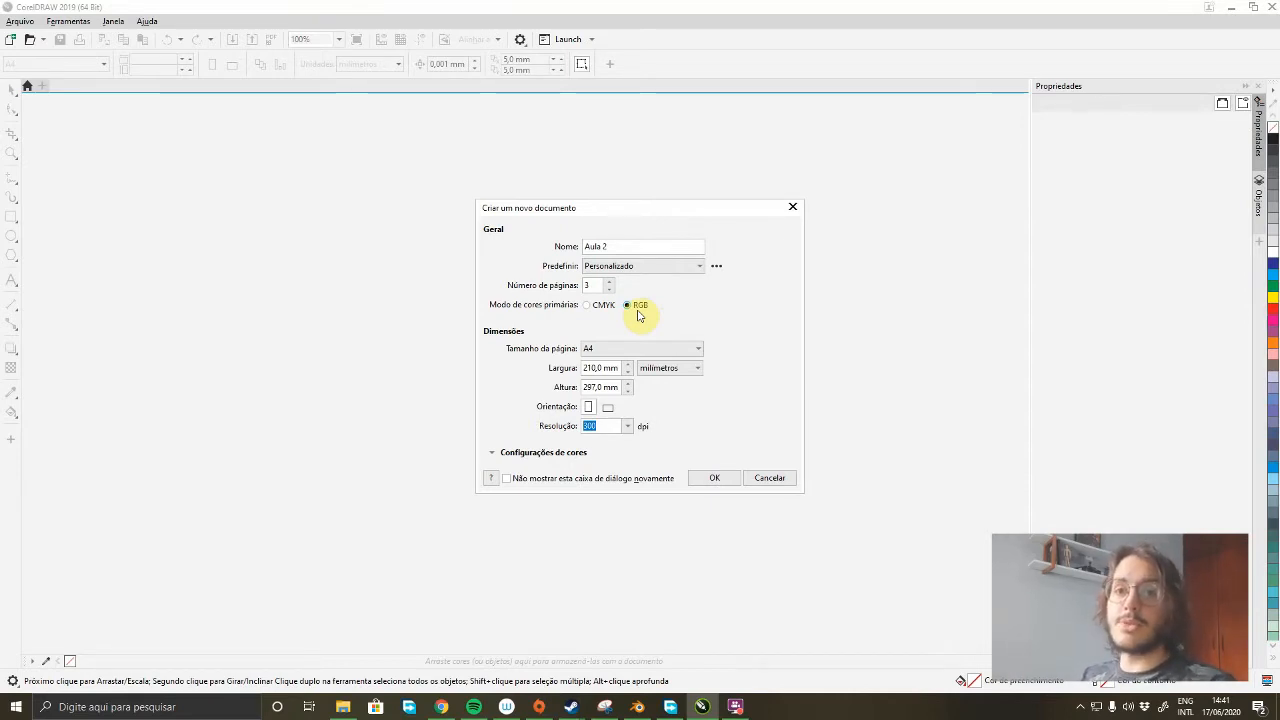
left_click(586, 310)
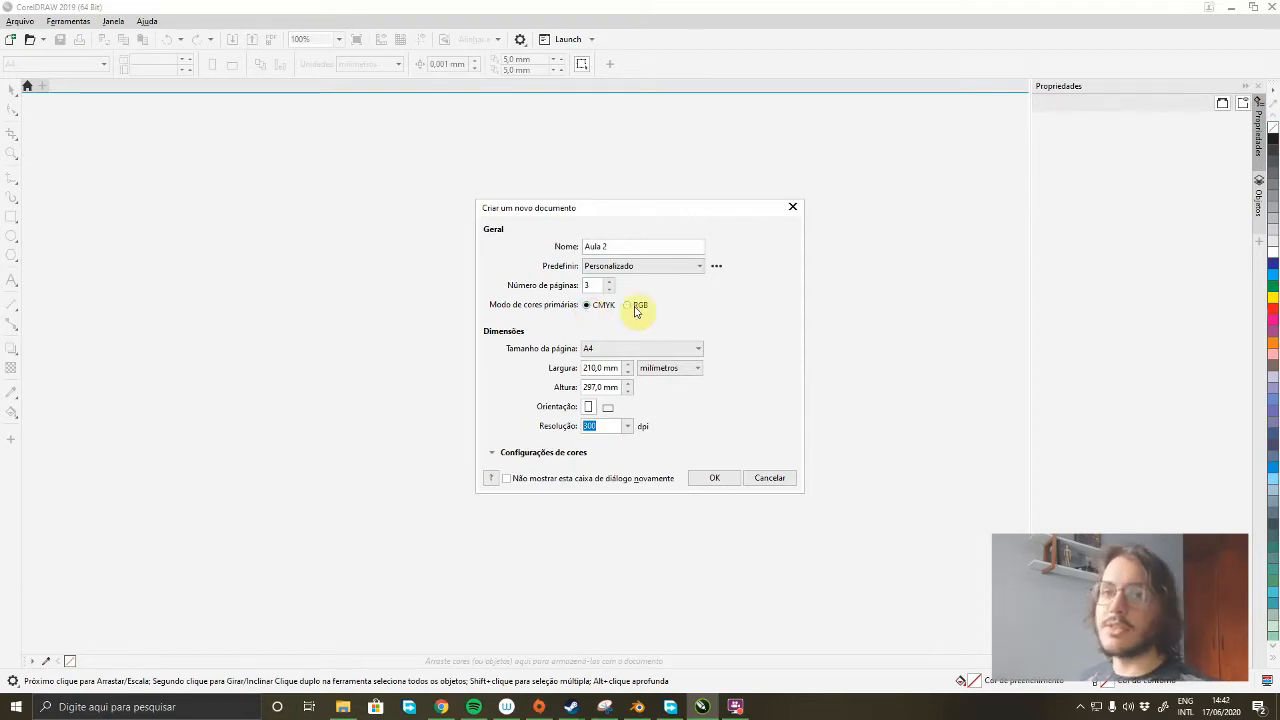
left_click(633, 309)
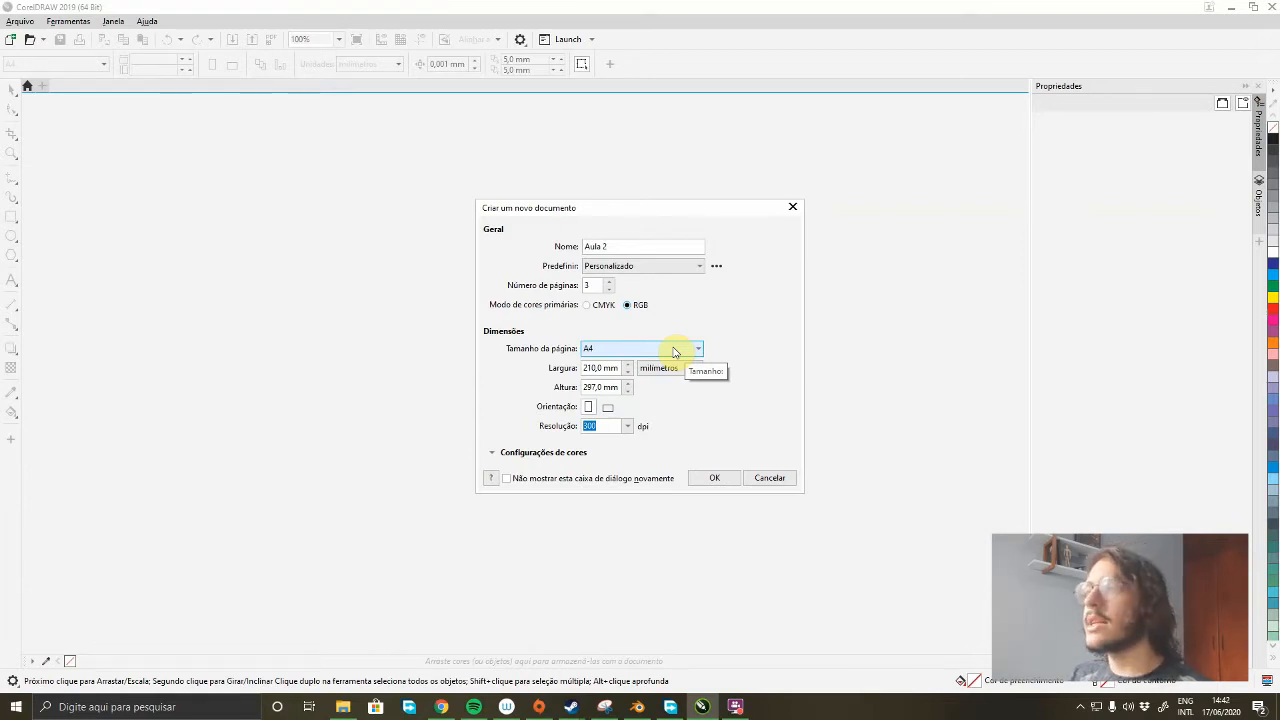
- Browse the list of predefined page sizes and keep A4
left_click(674, 350)
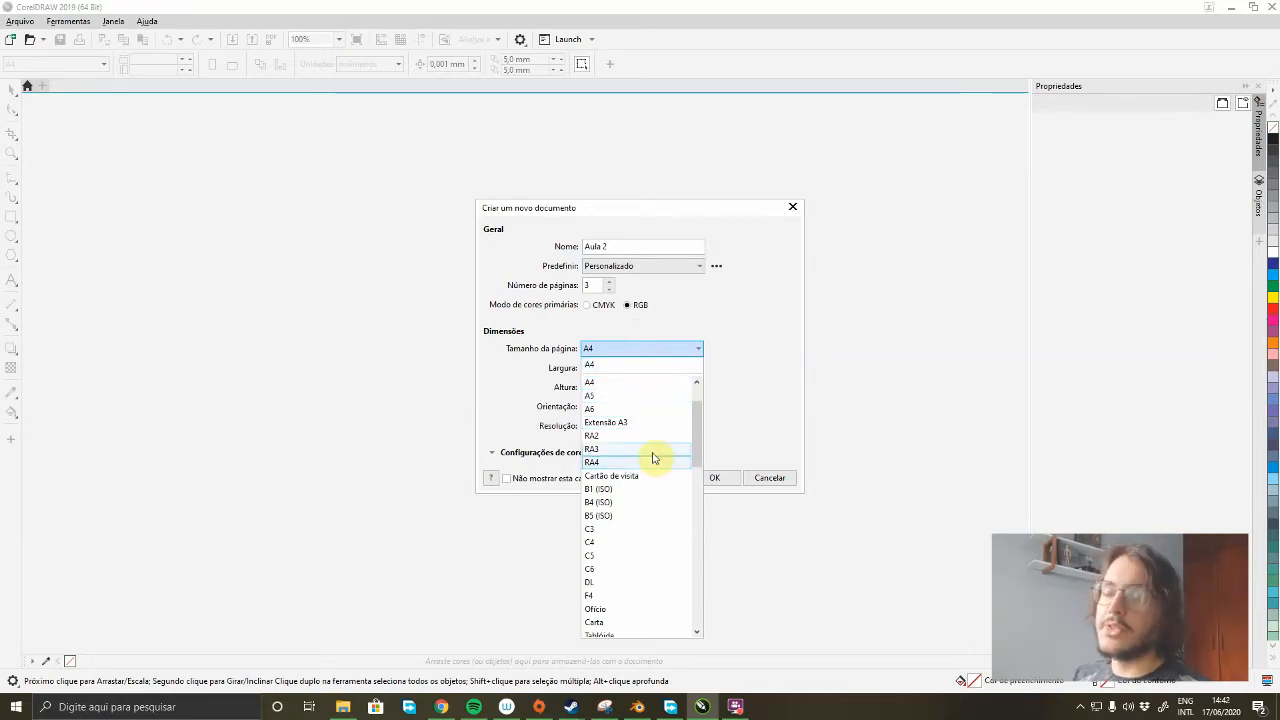
scroll(657, 455, "down", 10)
left_click(650, 353)
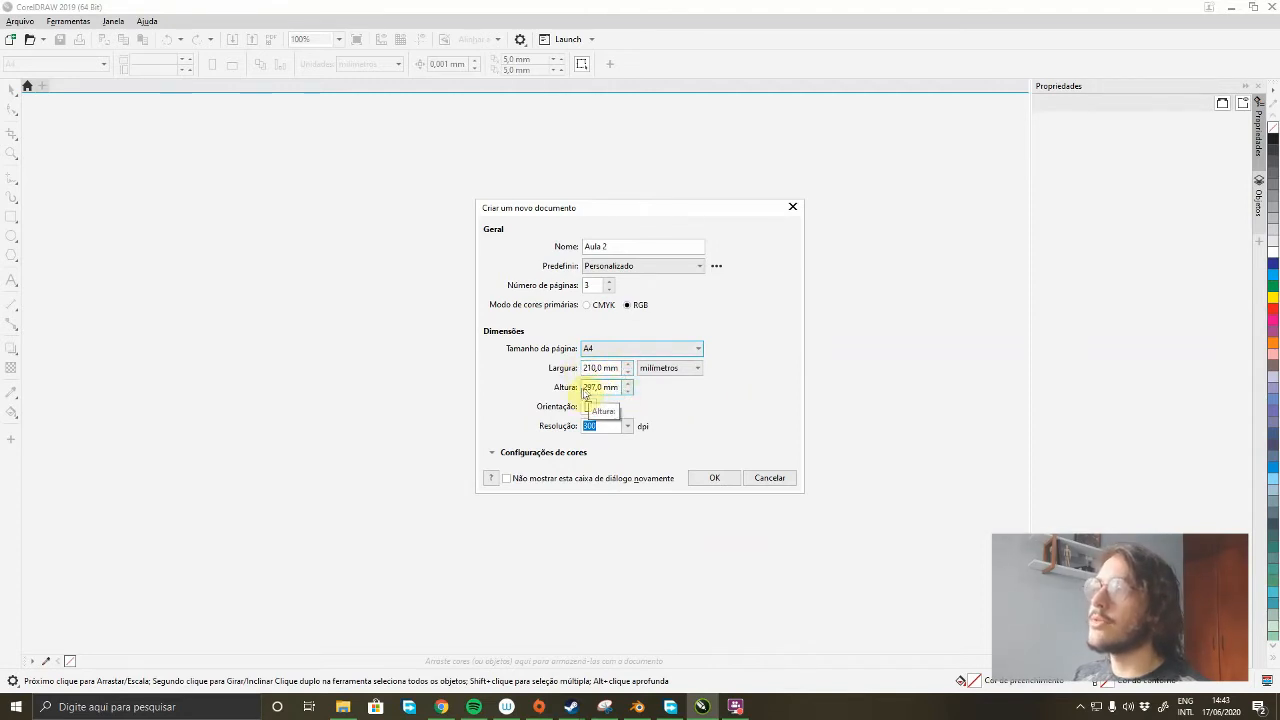
- Switch the page units to centimetres and try the landscape orientation, returning to portrait
left_click(665, 368)
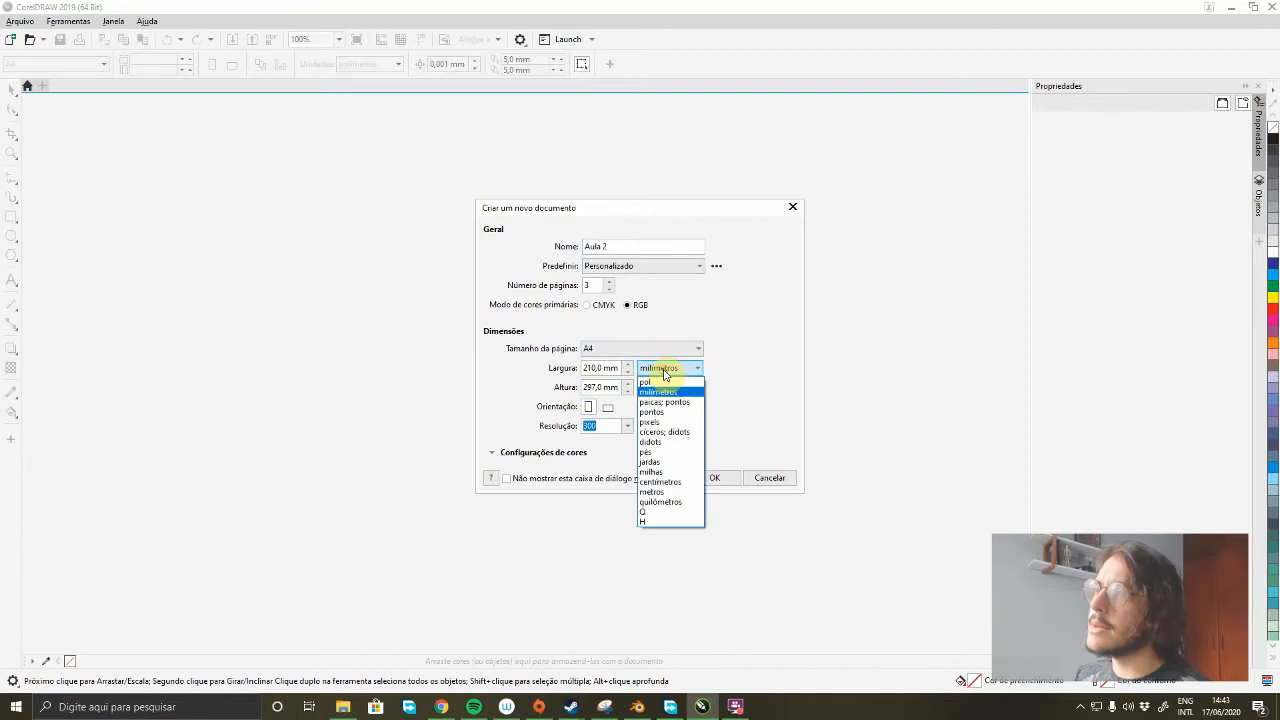
left_click(672, 482)
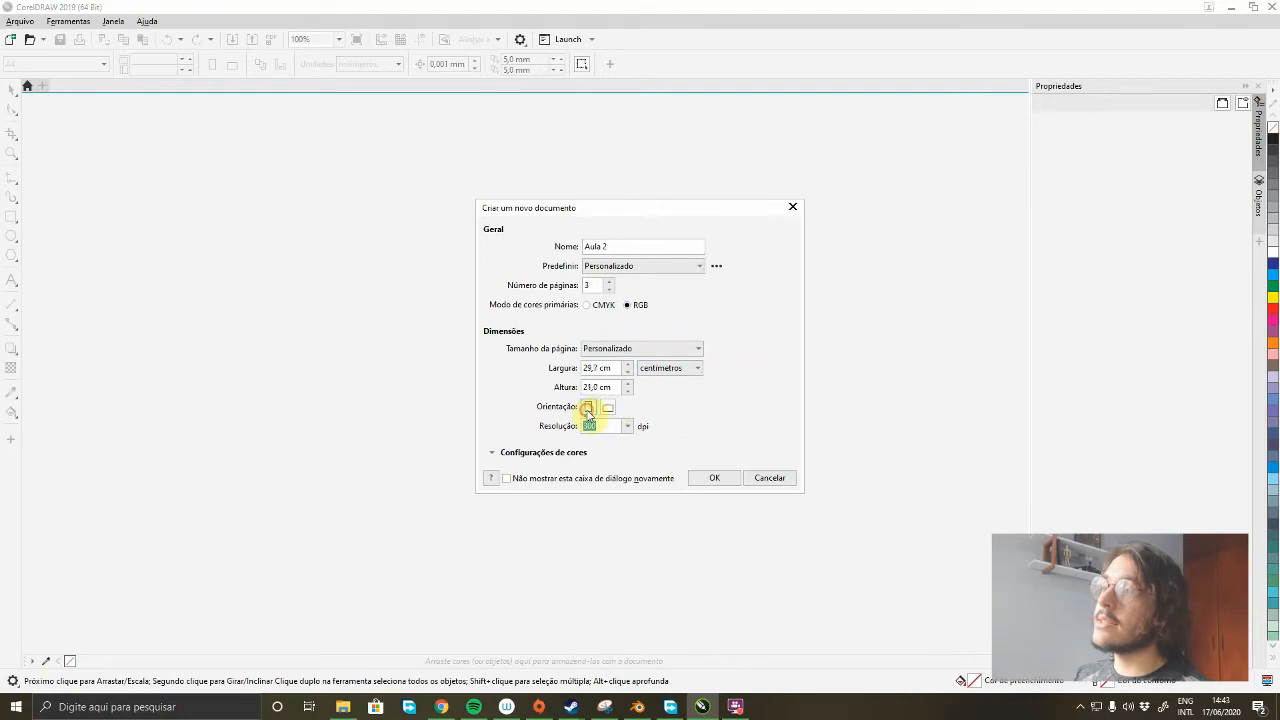
left_click(608, 409)
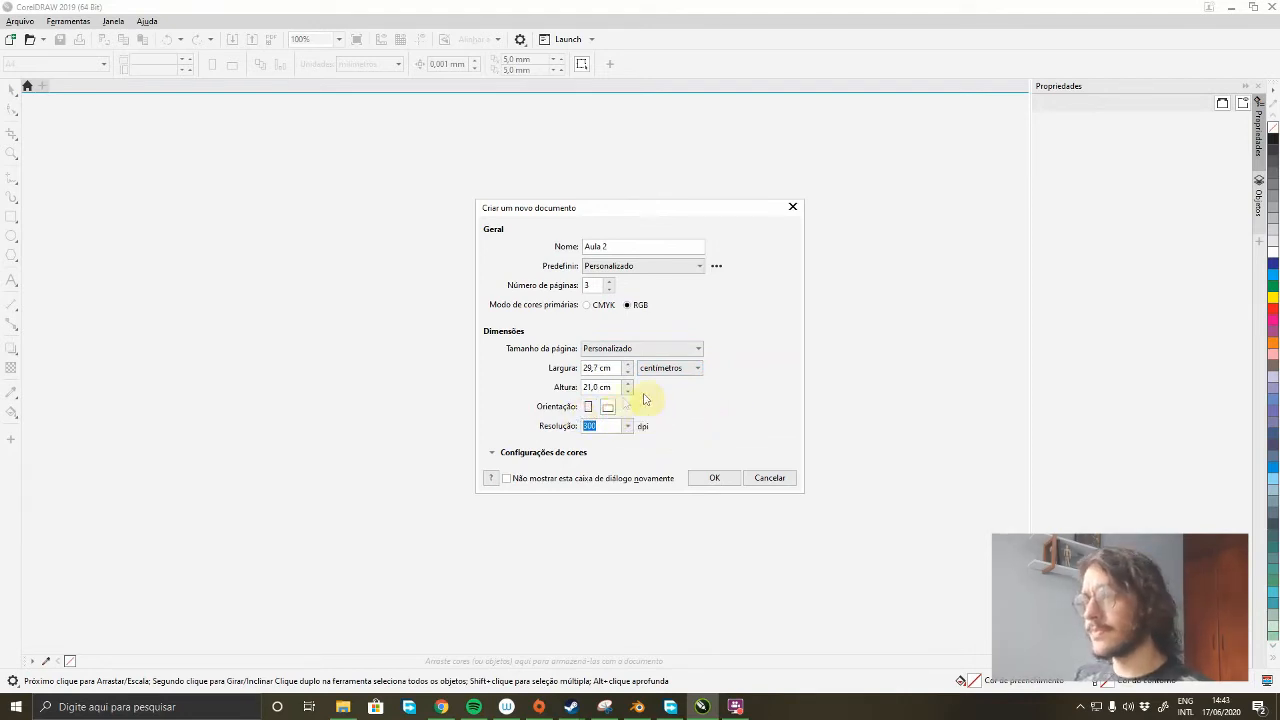
left_click(589, 408)
left_click(608, 409)
left_click(588, 408)
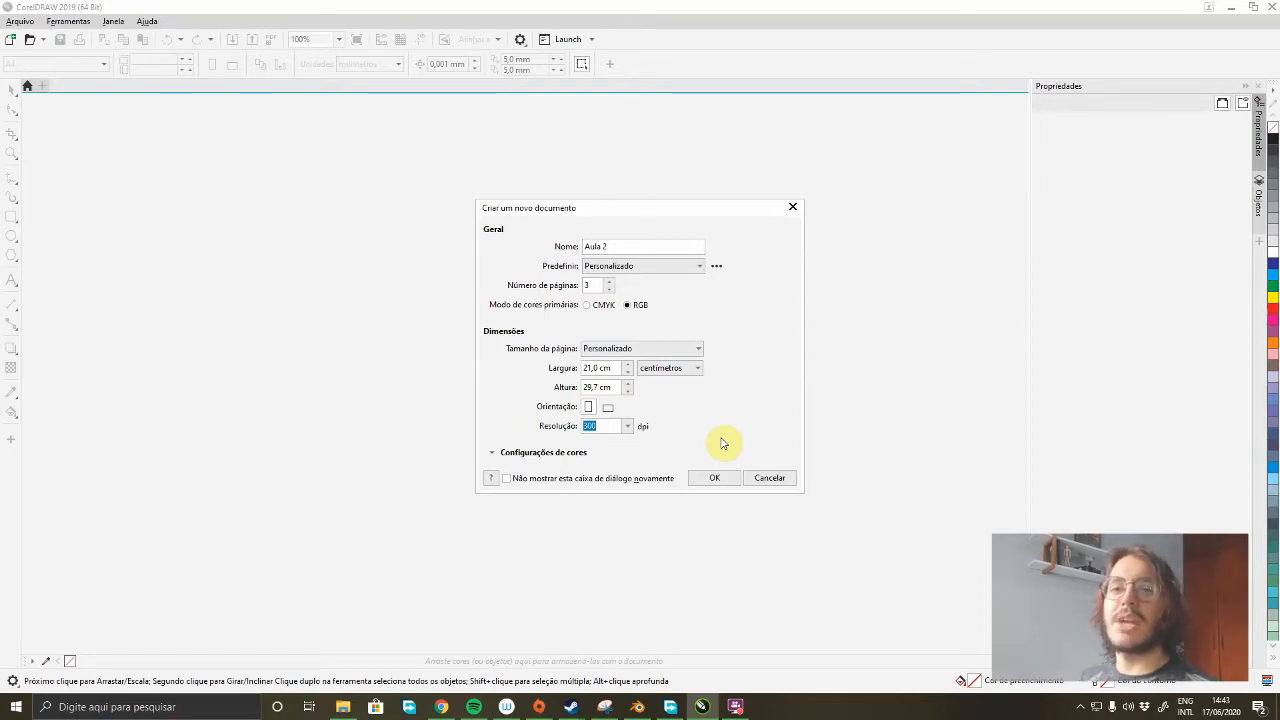
- Set the page units to pixels and create the document at 300 dpi
left_click(665, 368)
left_click(674, 421)
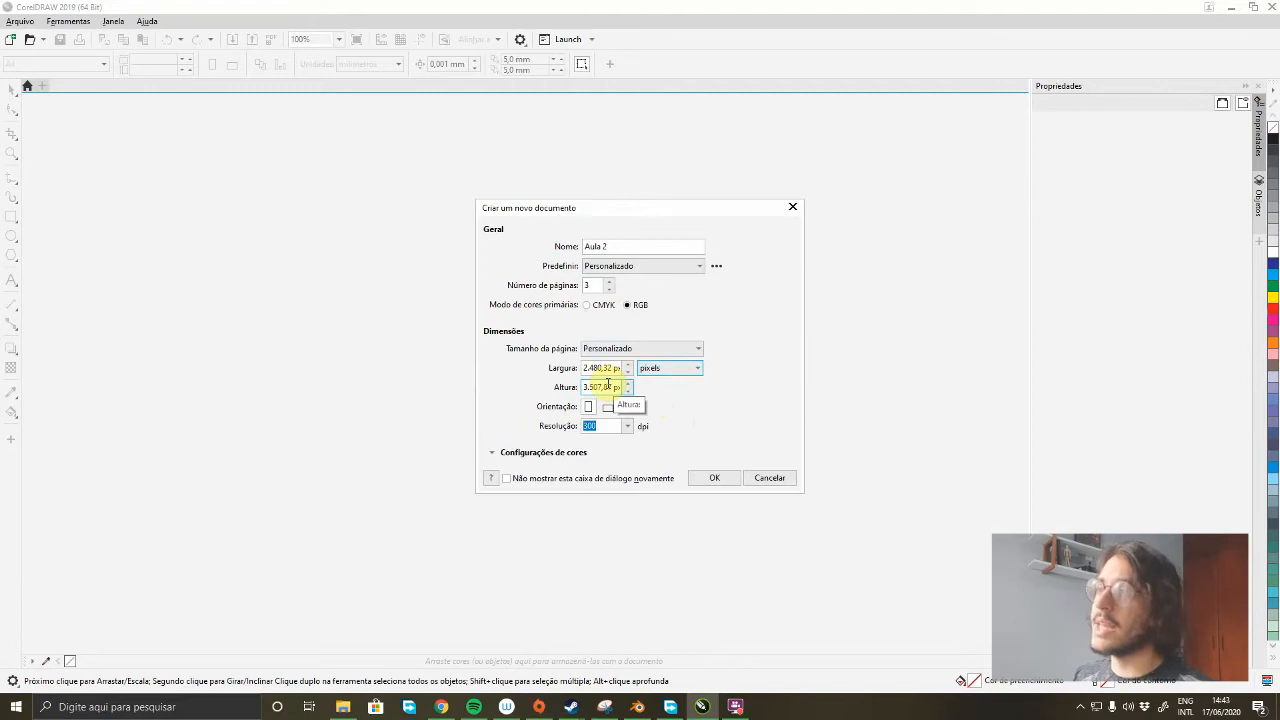
left_click_drag(618, 367, 575, 388)
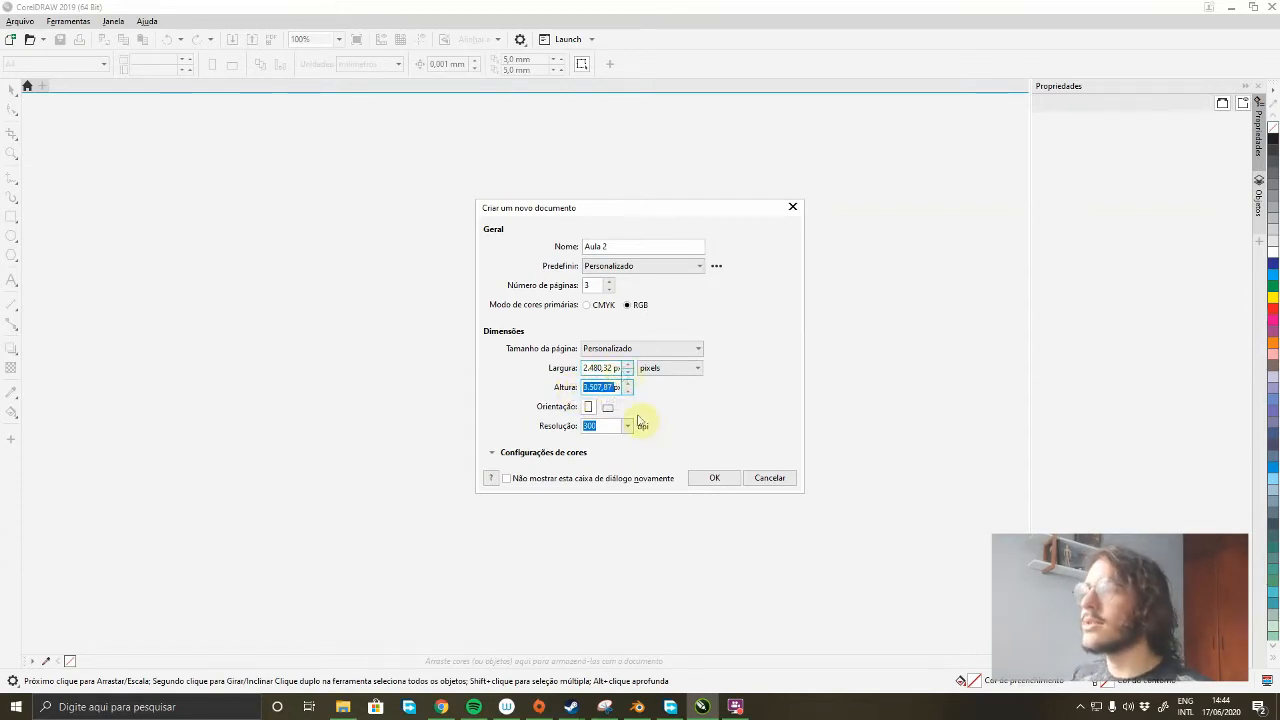
left_click(610, 426)
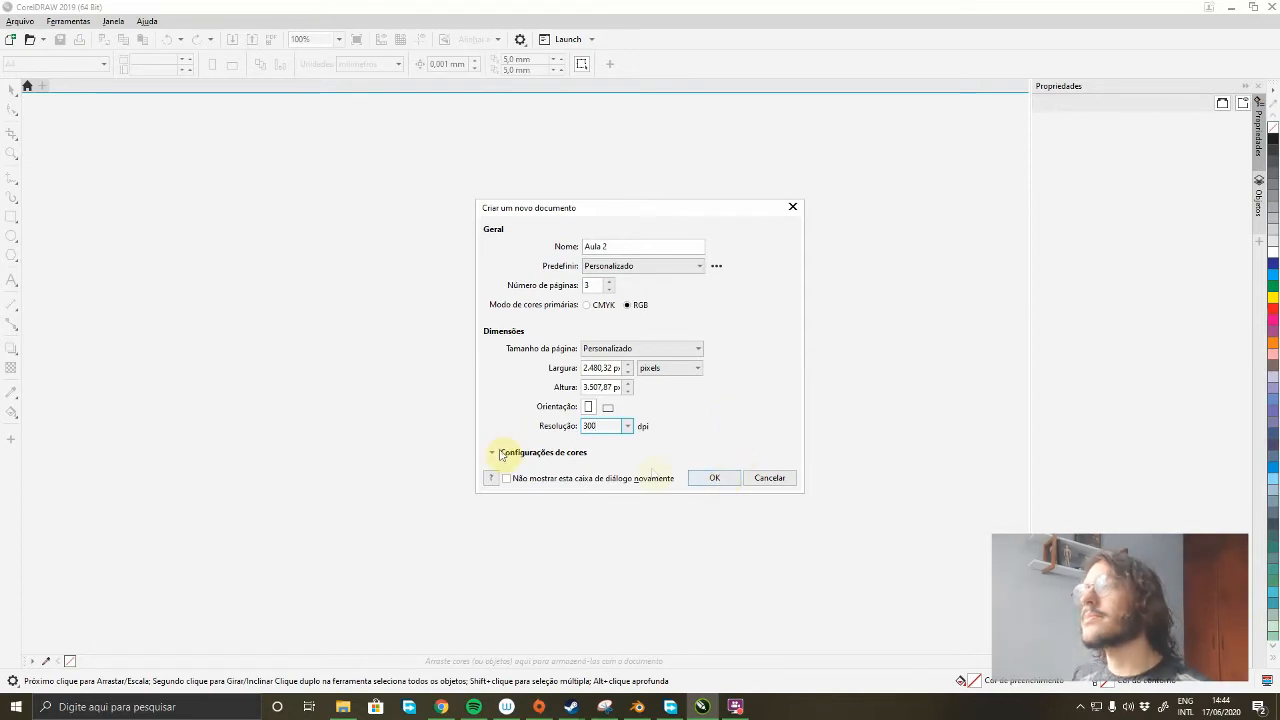
left_click(718, 478)
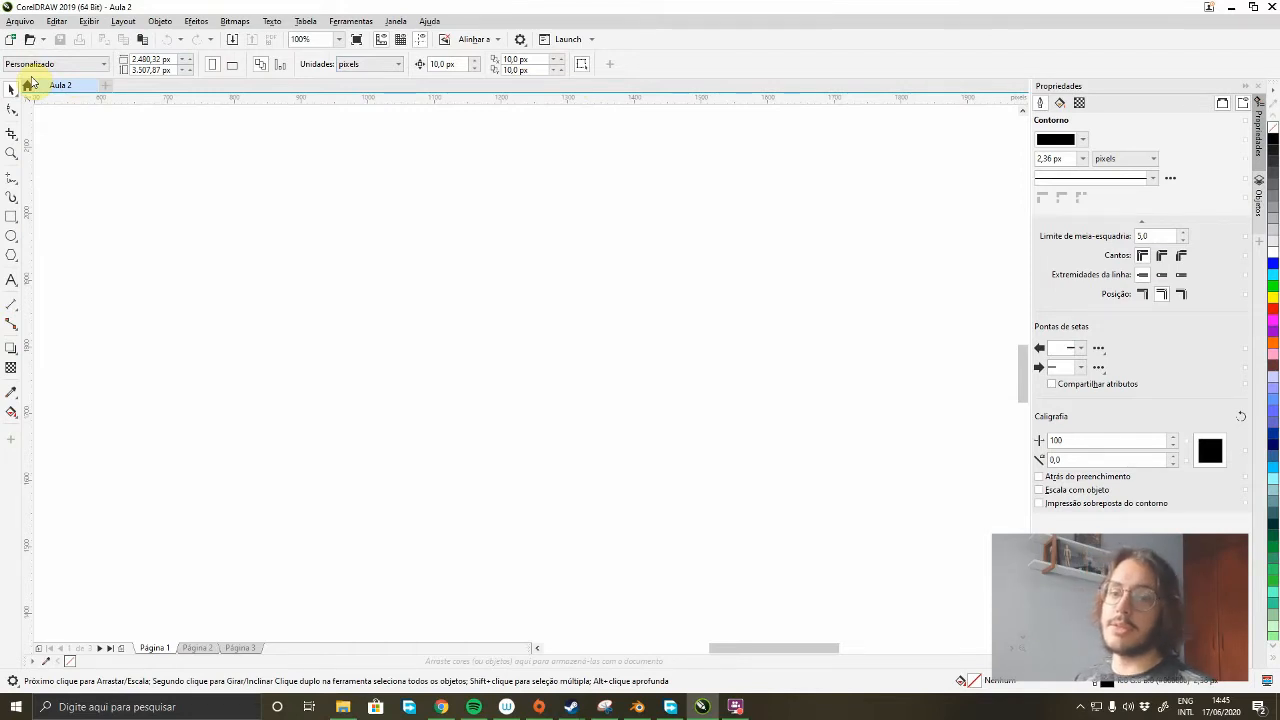
- Draw a rectangle about 354 px wide and 199 px high on Página 1 and deselect it
left_click(10, 218)
left_click_drag(292, 226, 530, 359)
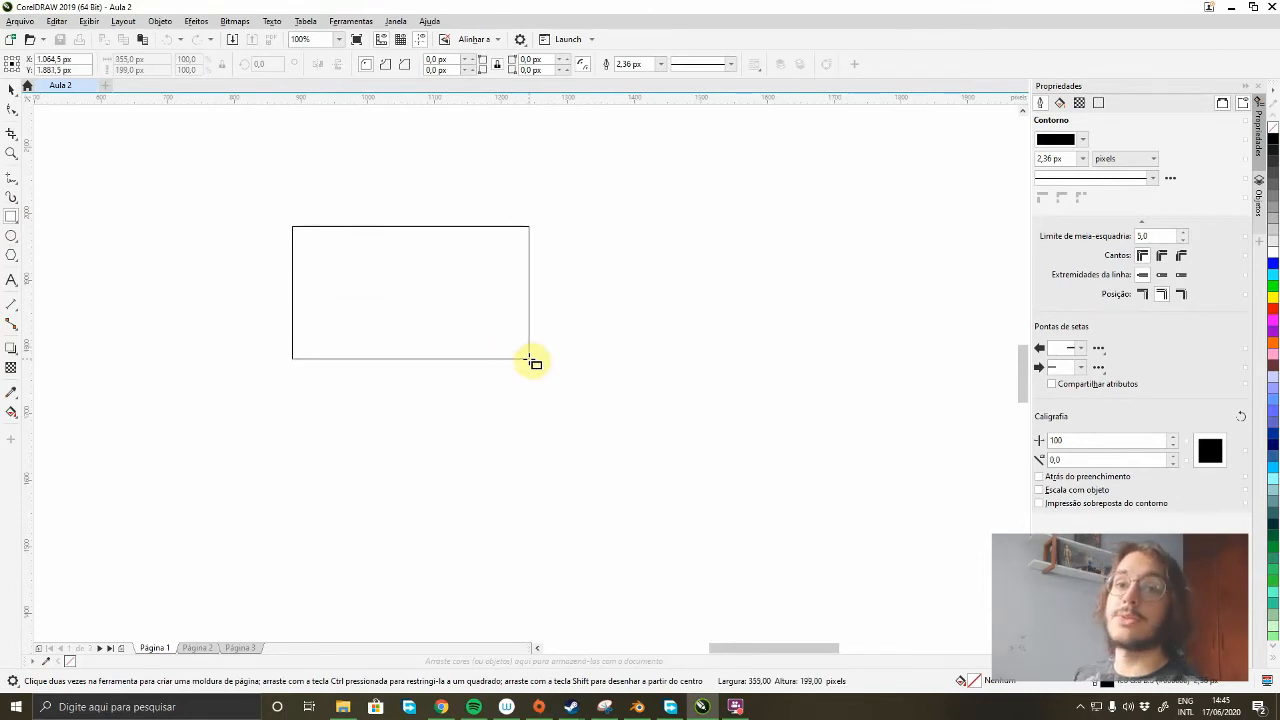
left_click_drag(530, 359, 529, 359)
left_click(11, 88)
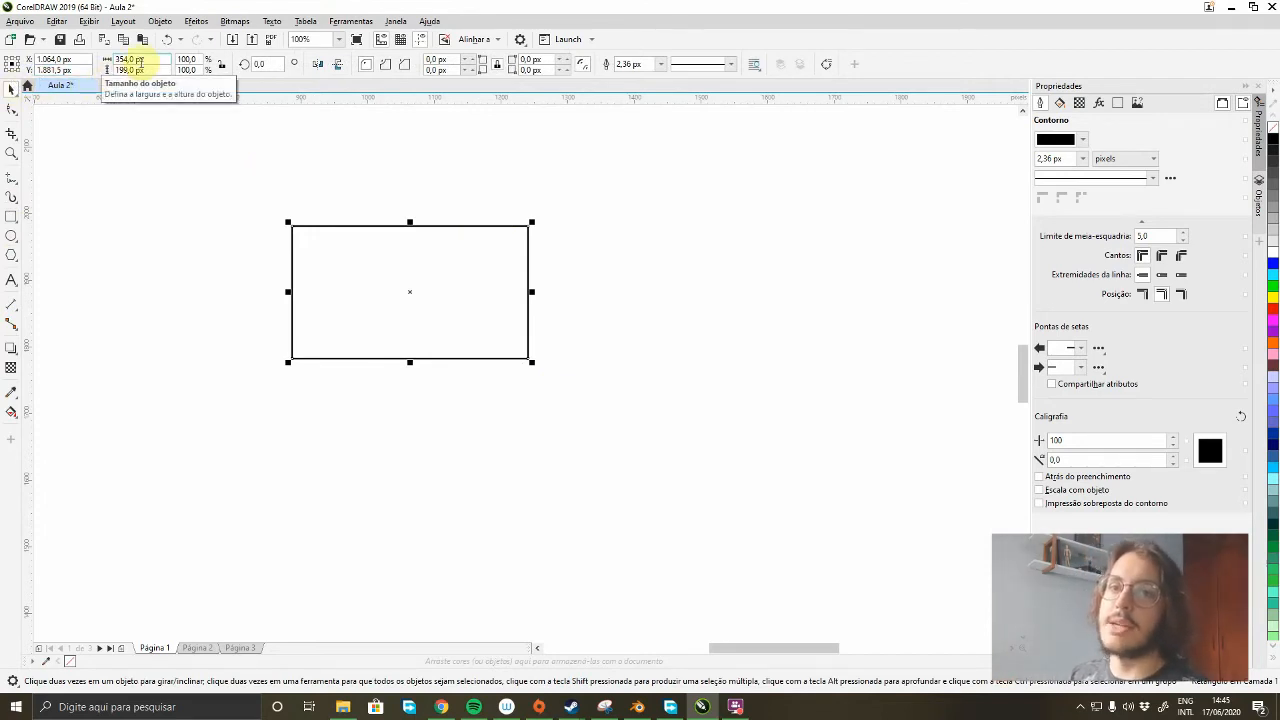
left_click(616, 163)
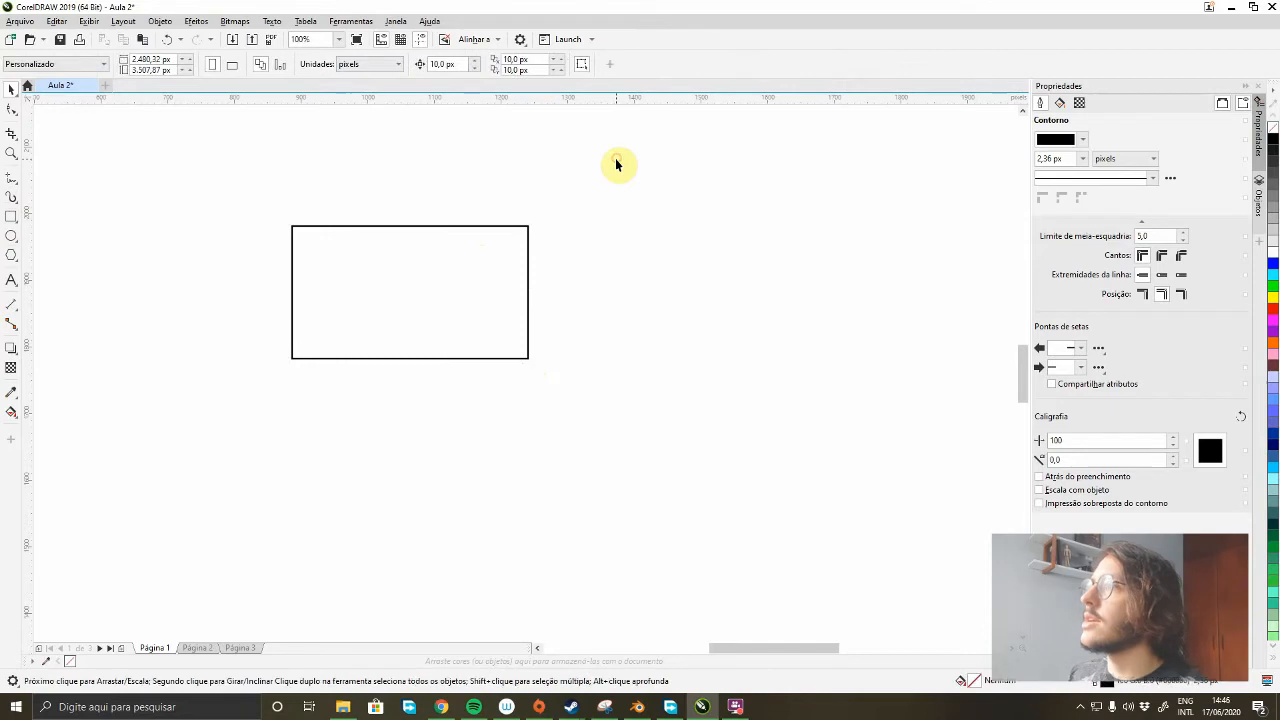
- Set the rectangle's X position to 1.200,0 px
left_click(527, 237)
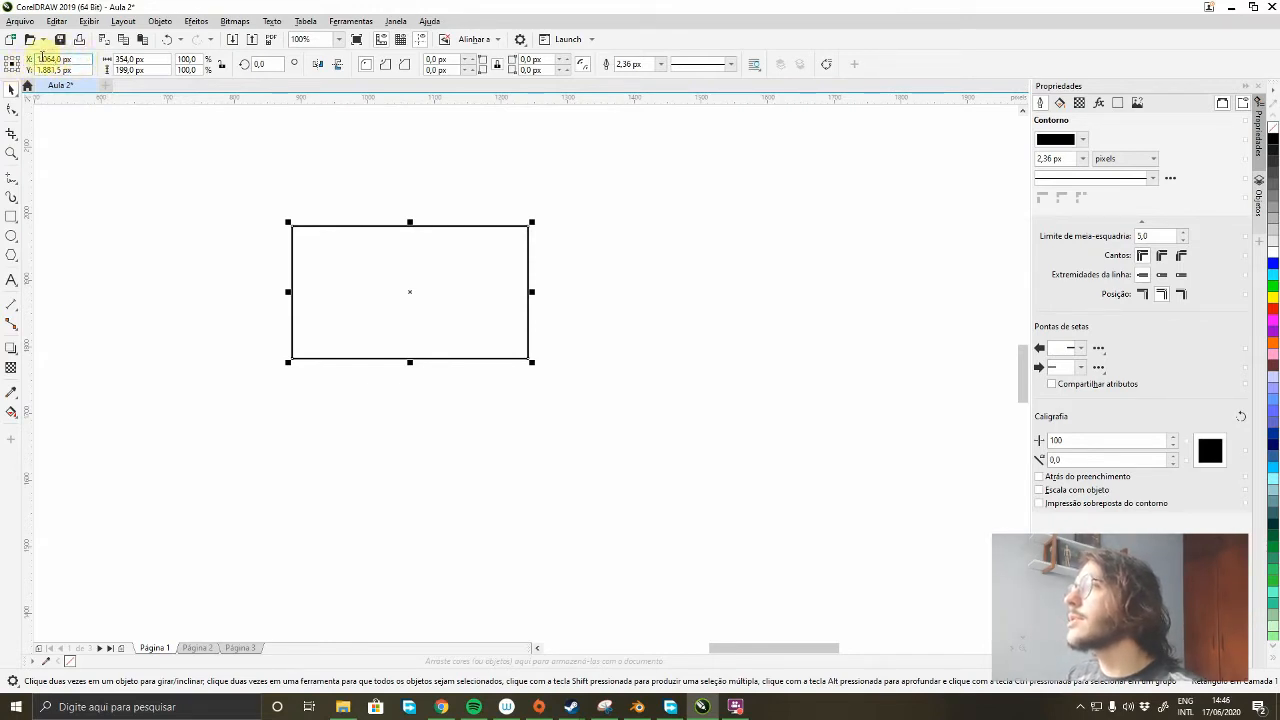
key("BackSpace")
key("BackSpace")
key("BackSpace")
key("BackSpace")
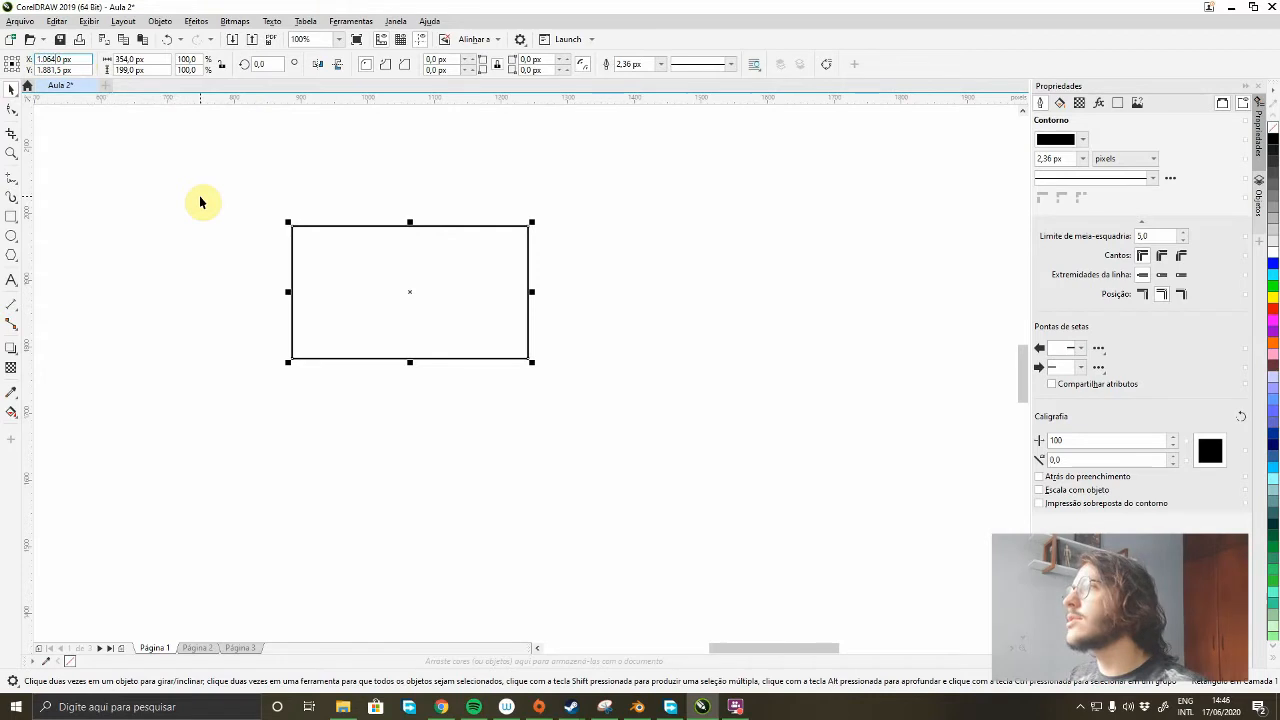
type("200")
key("Return")
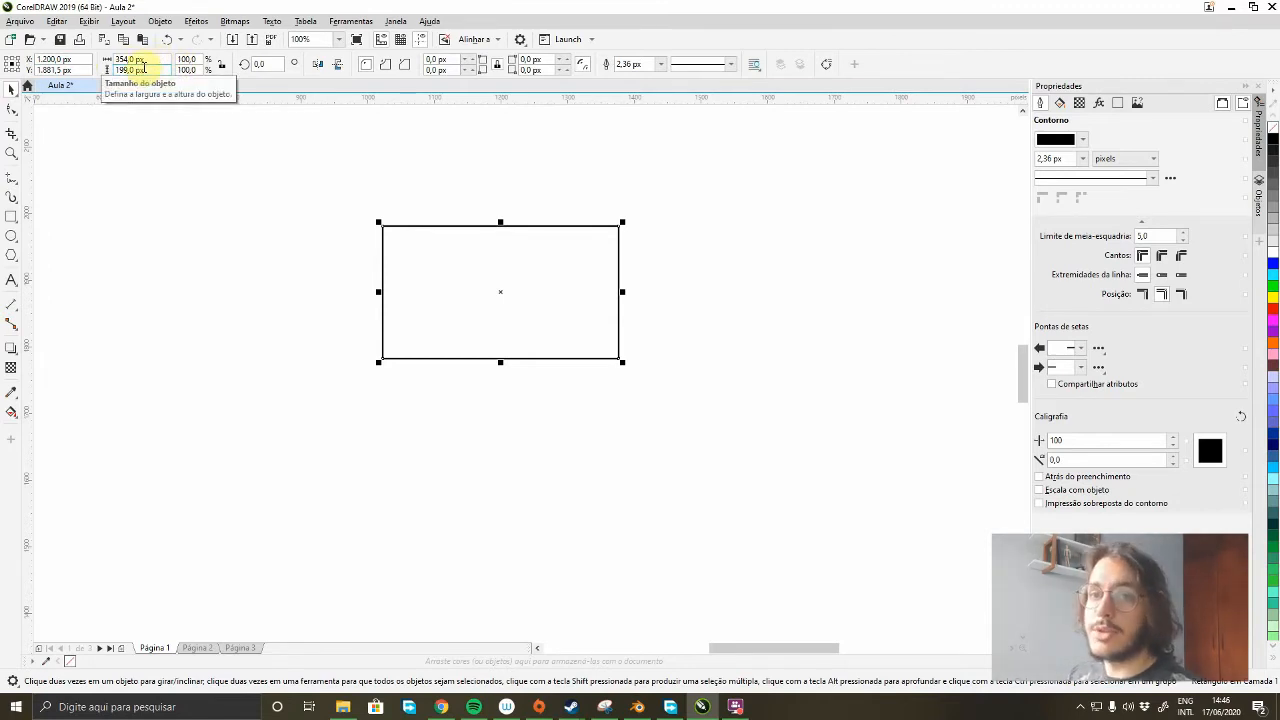
- Set the rectangle's width to 400 px and deselect it
triple_click(128, 60)
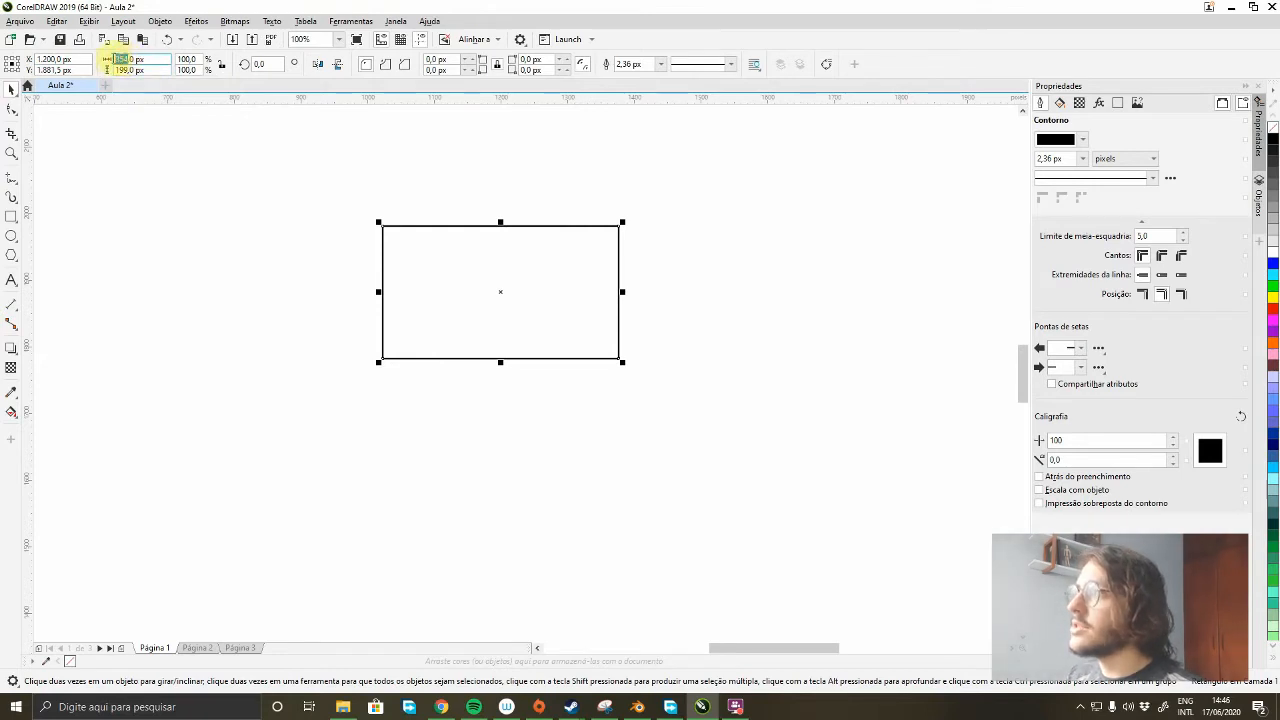
type("400")
key("Return")
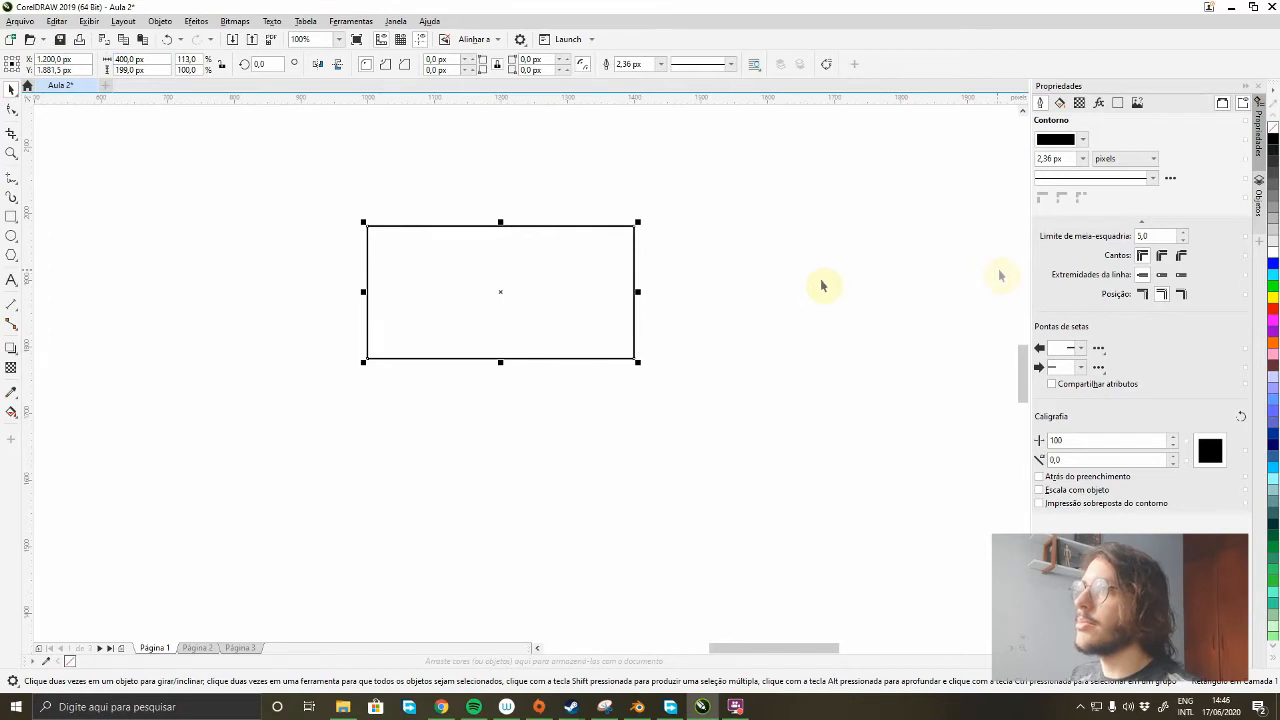
left_click(811, 283)
- Lock the rectangle's proportions and change its width to 200 px
left_click(626, 256)
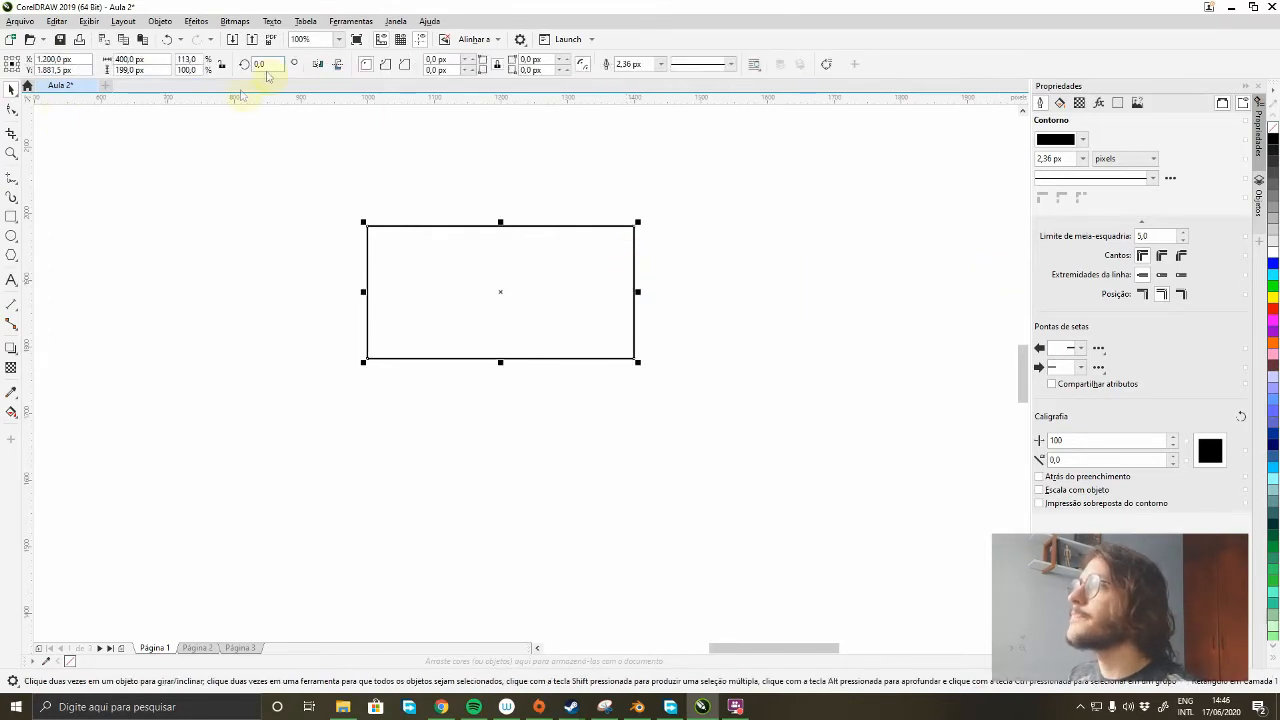
left_click(221, 65)
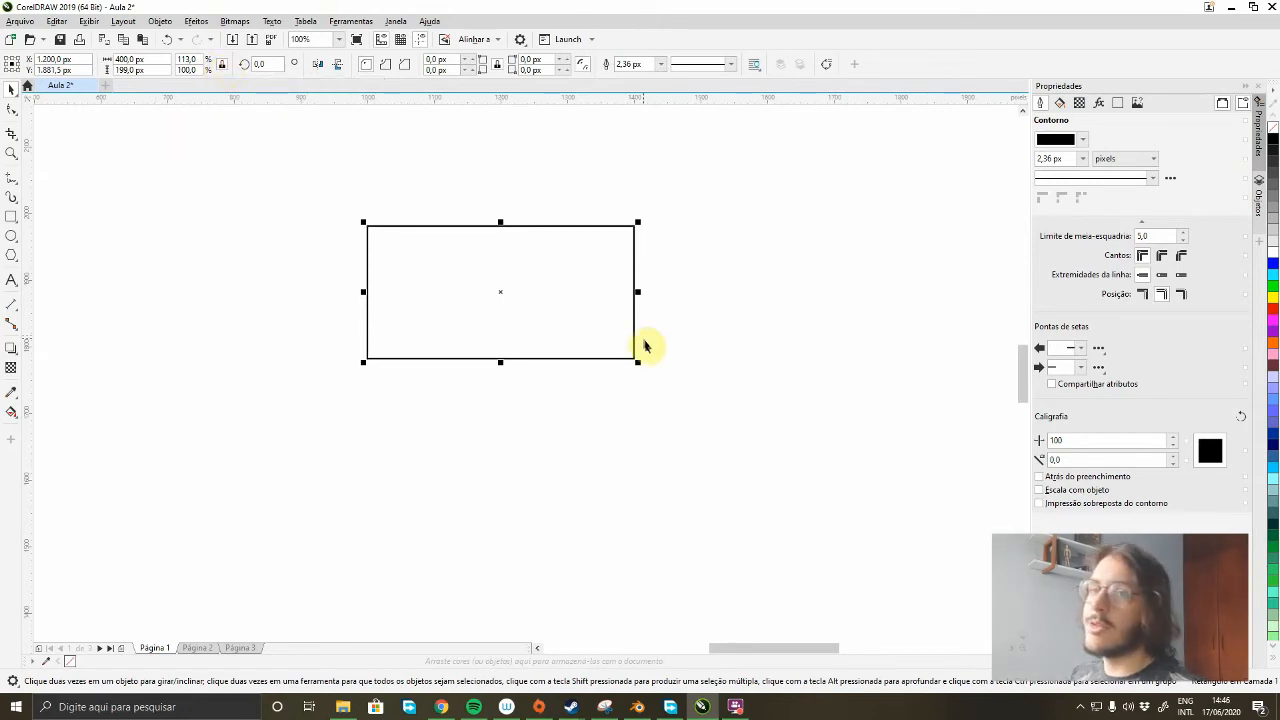
double_click(126, 59)
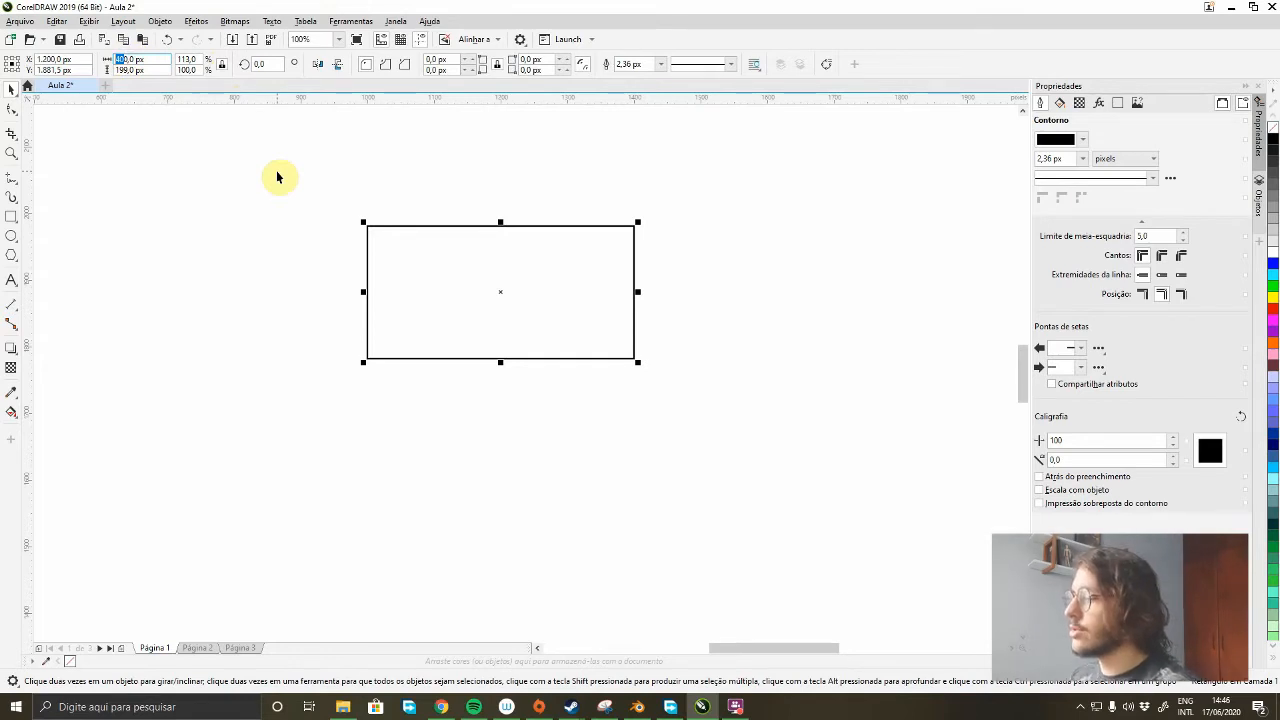
type("200")
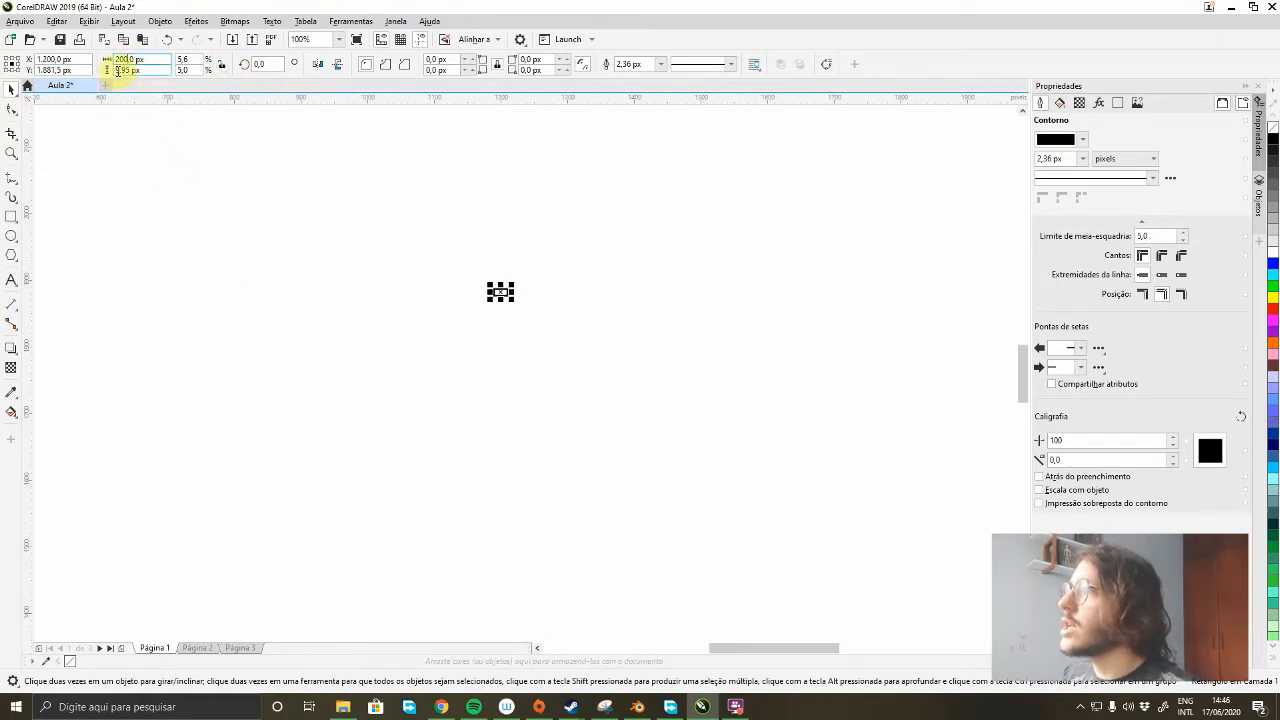
key("Return")
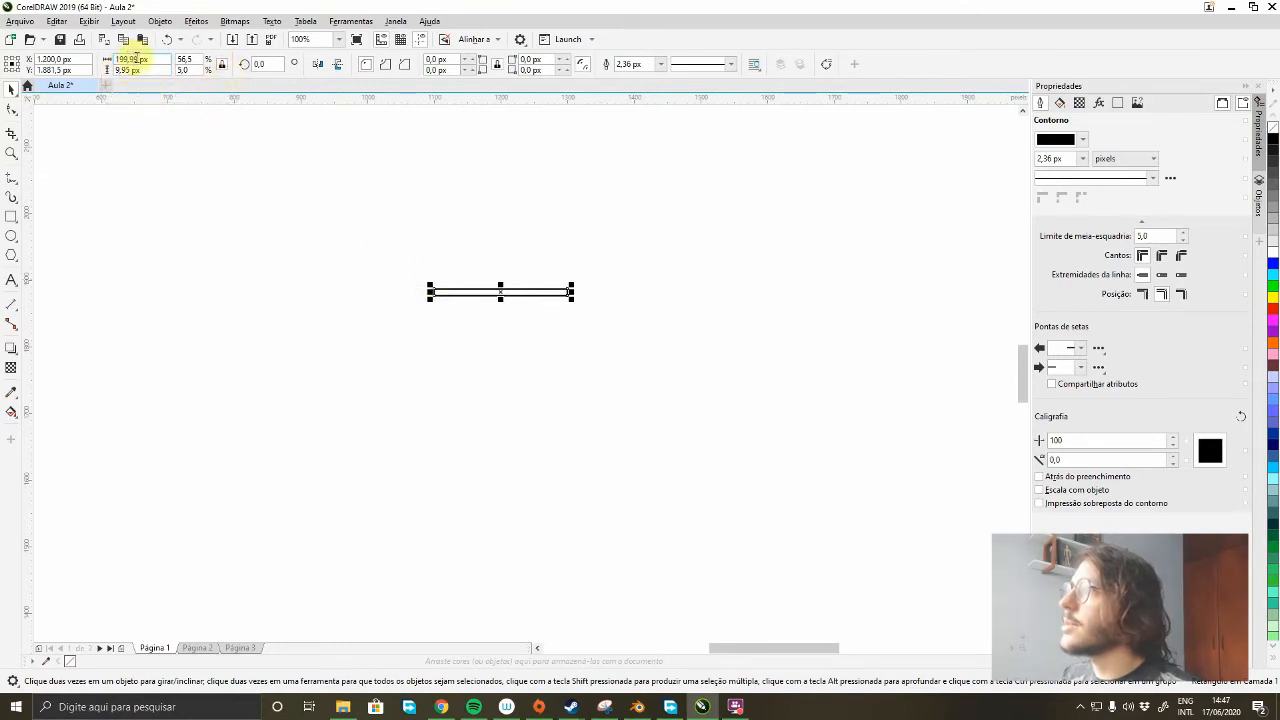
- Enlarge the rectangle to a width of 1.000,0 px with its proportions locked
left_click_drag(138, 59, 106, 61)
type("1.0")
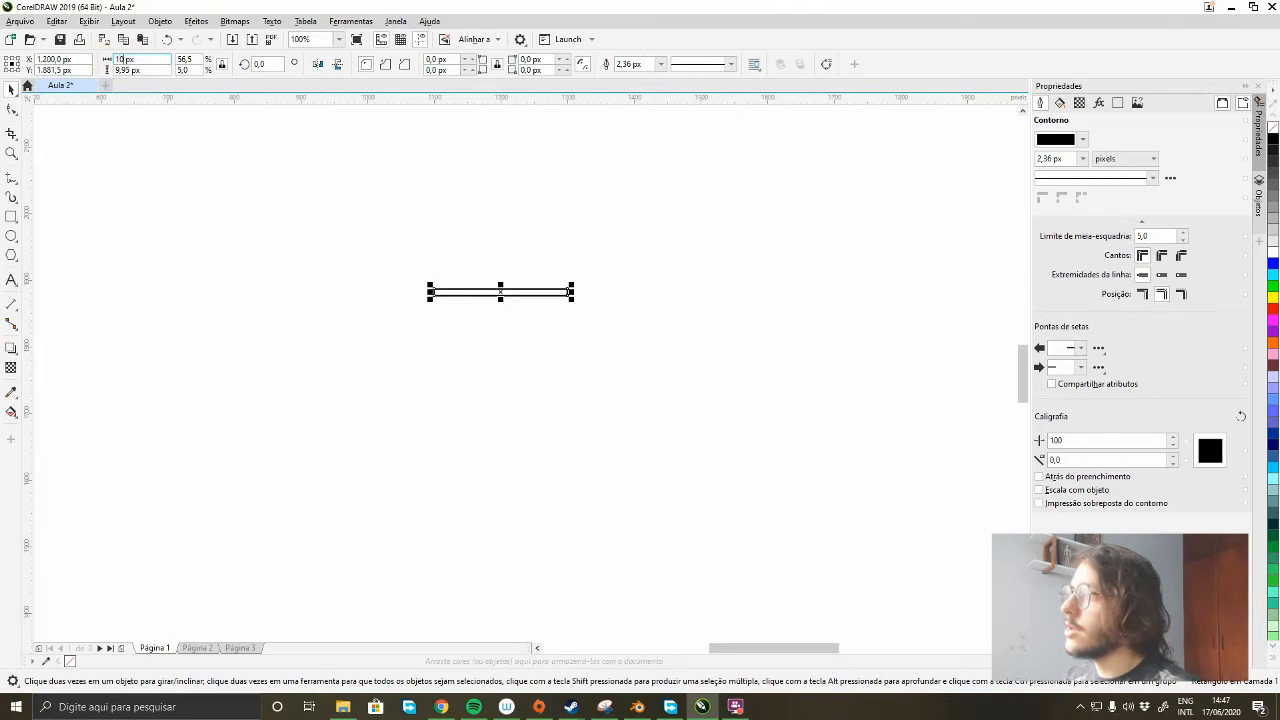
type("00")
key("Return")
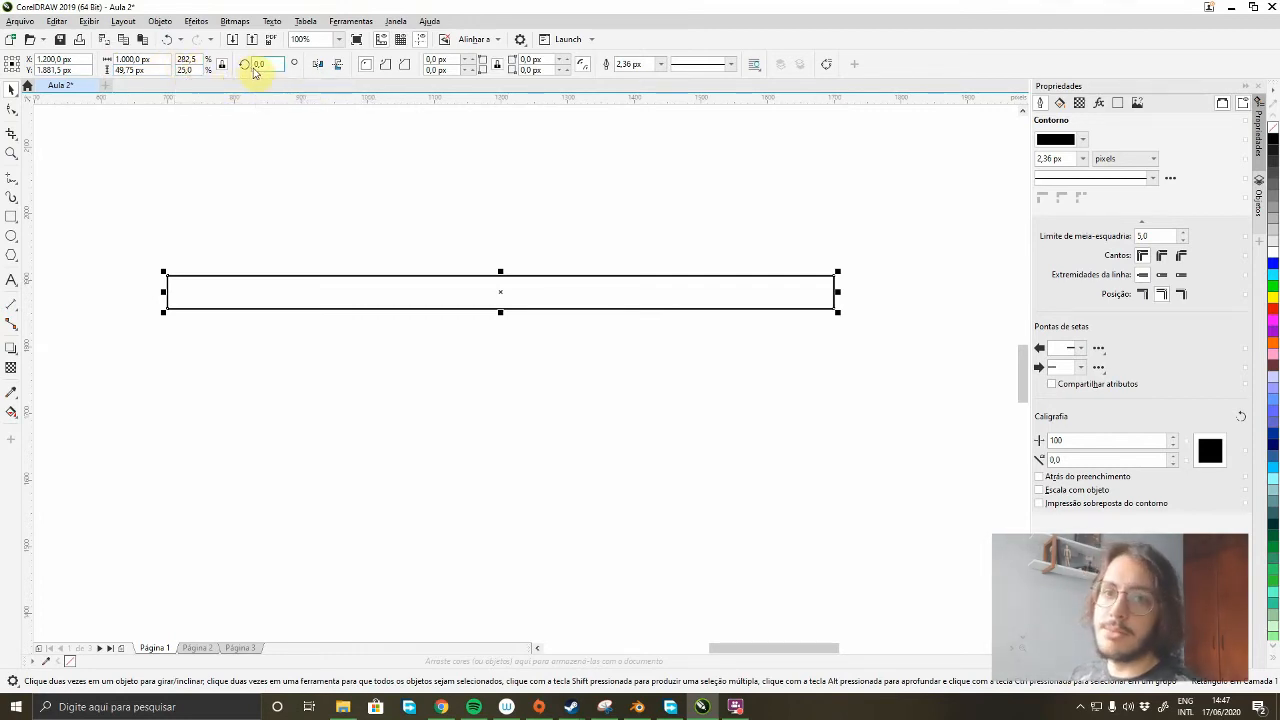
- Rotate the rectangle by 14 degrees and deselect it
left_click(386, 235)
left_click(455, 292)
left_click(258, 66)
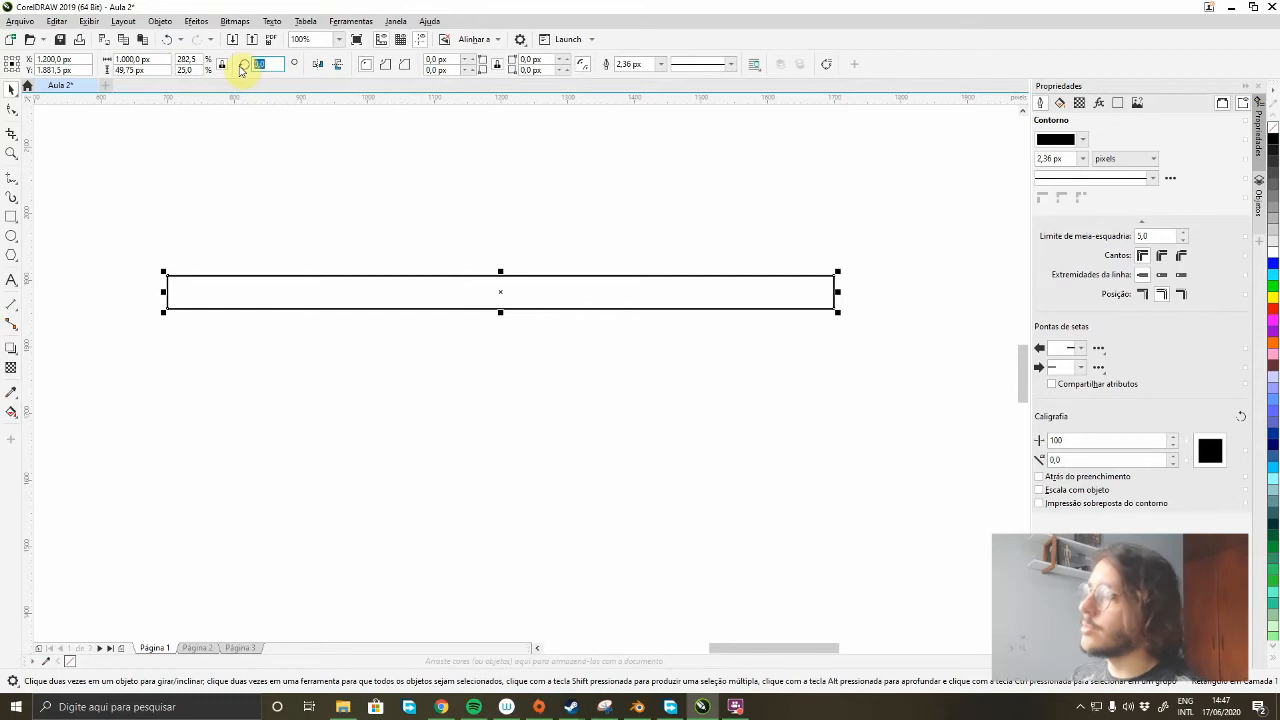
type("14")
key("Return")
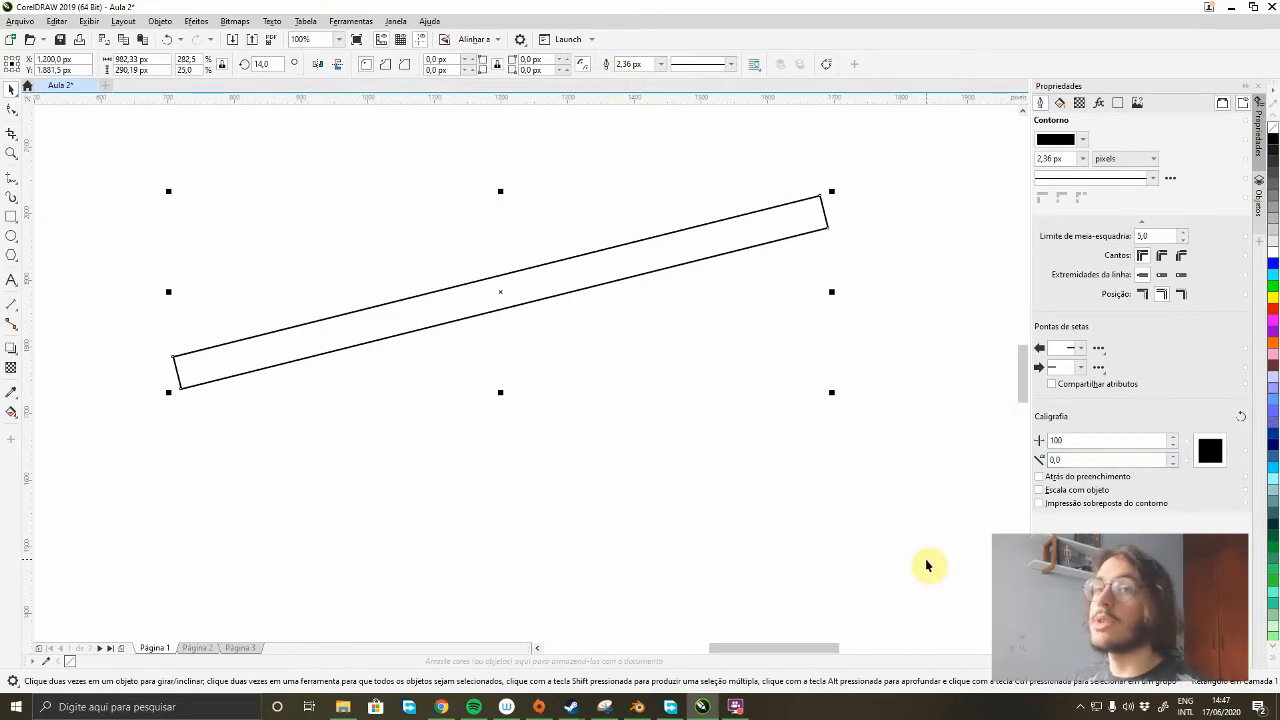
left_click(989, 402)
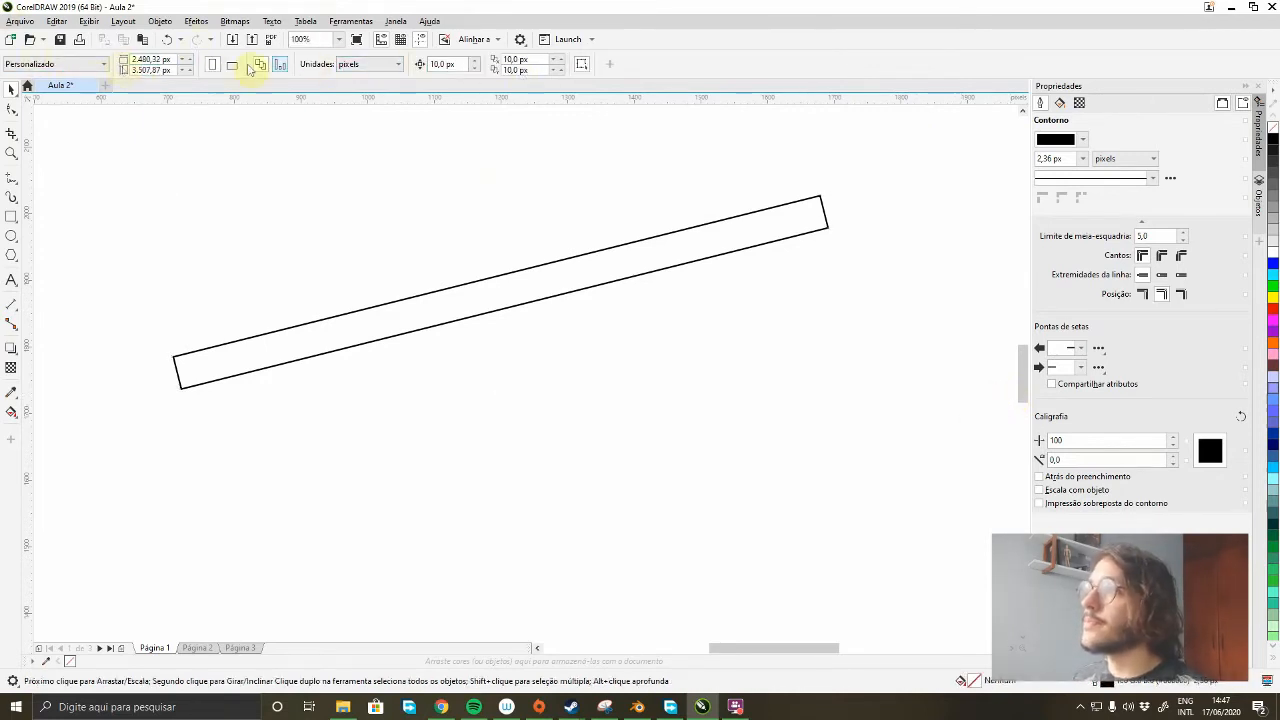
- Keep the page in portrait orientation and set its width to 2.000 px
scroll(465, 205, "down", 6)
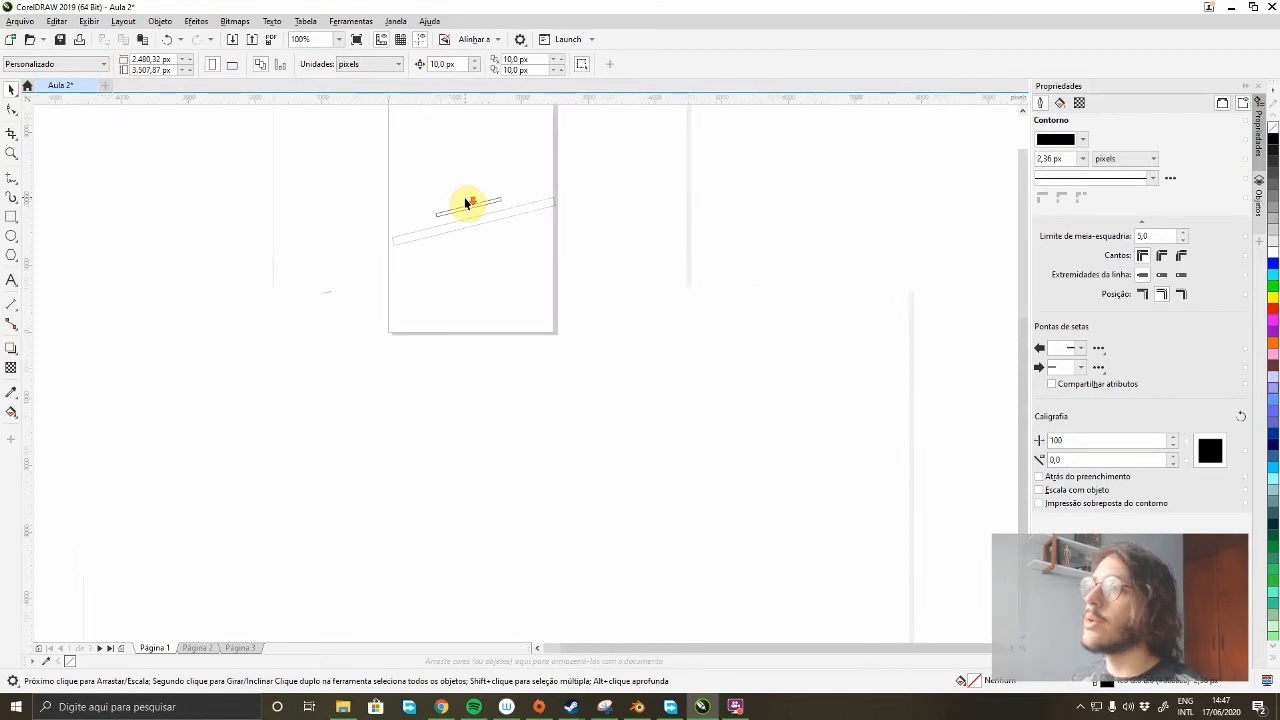
left_click_drag(597, 166, 663, 266)
scroll(645, 257, "up", 5)
scroll(844, 258, "down", 2)
left_click_drag(570, 316, 634, 268)
scroll(633, 270, "down", 2)
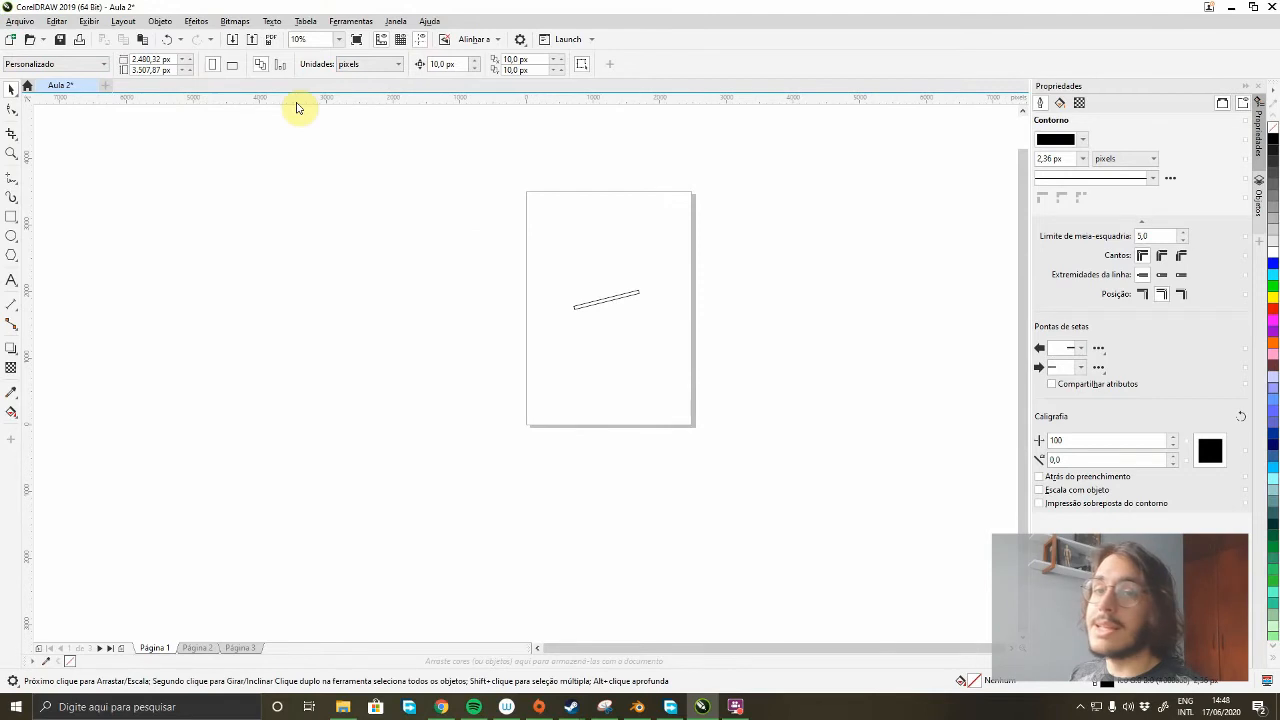
left_click(230, 65)
left_click(212, 64)
left_click(145, 59)
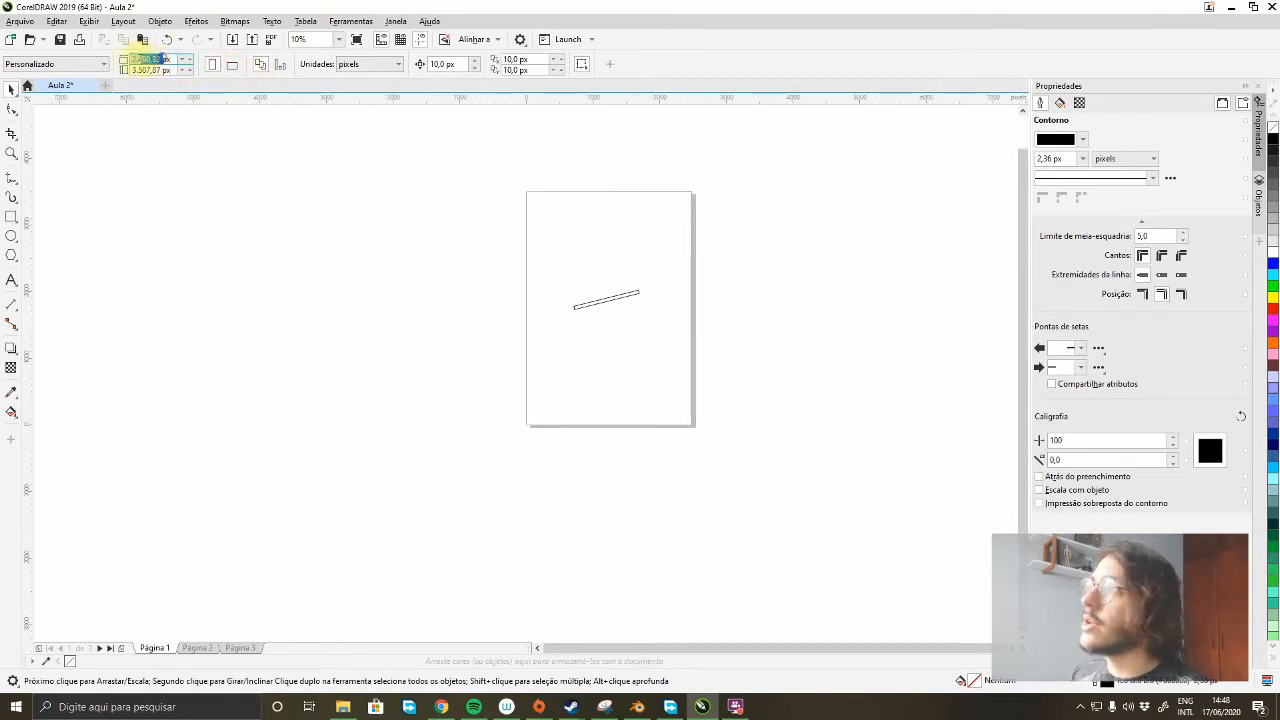
type("2000")
key("Return")
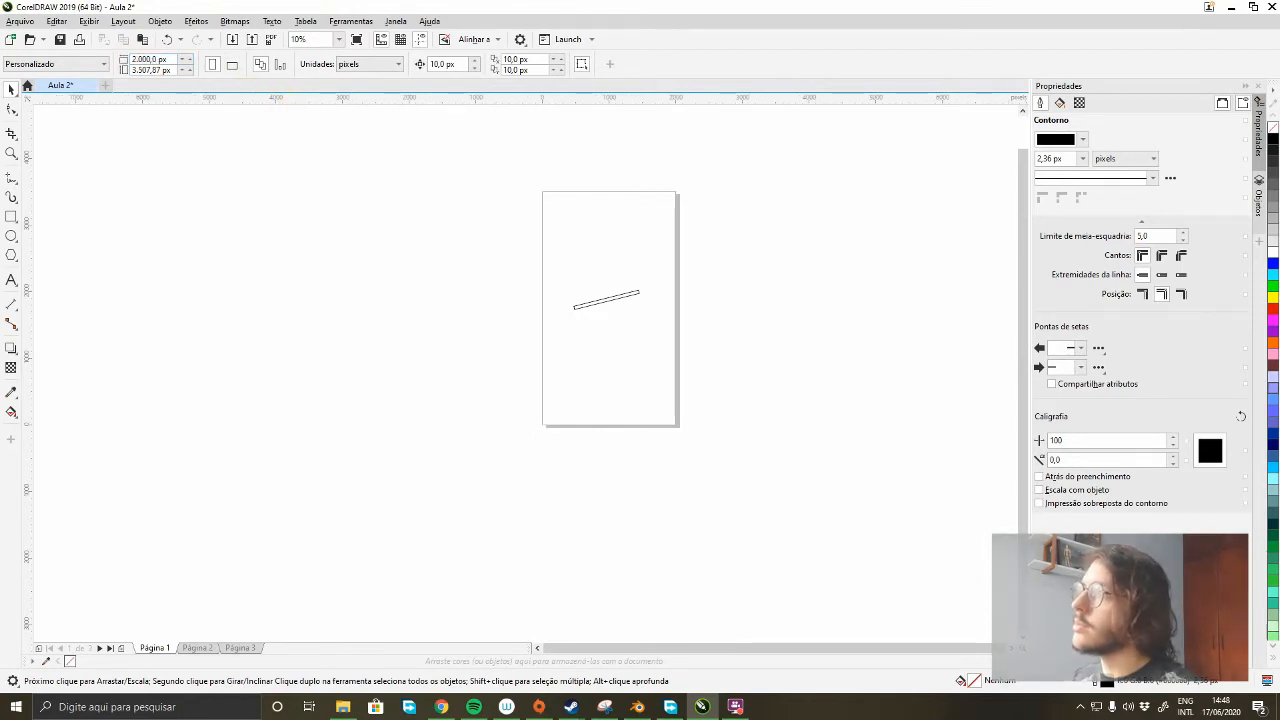
- Apply the current page size to all pages and check it on pages 2 and 3
left_click_drag(672, 197, 619, 206)
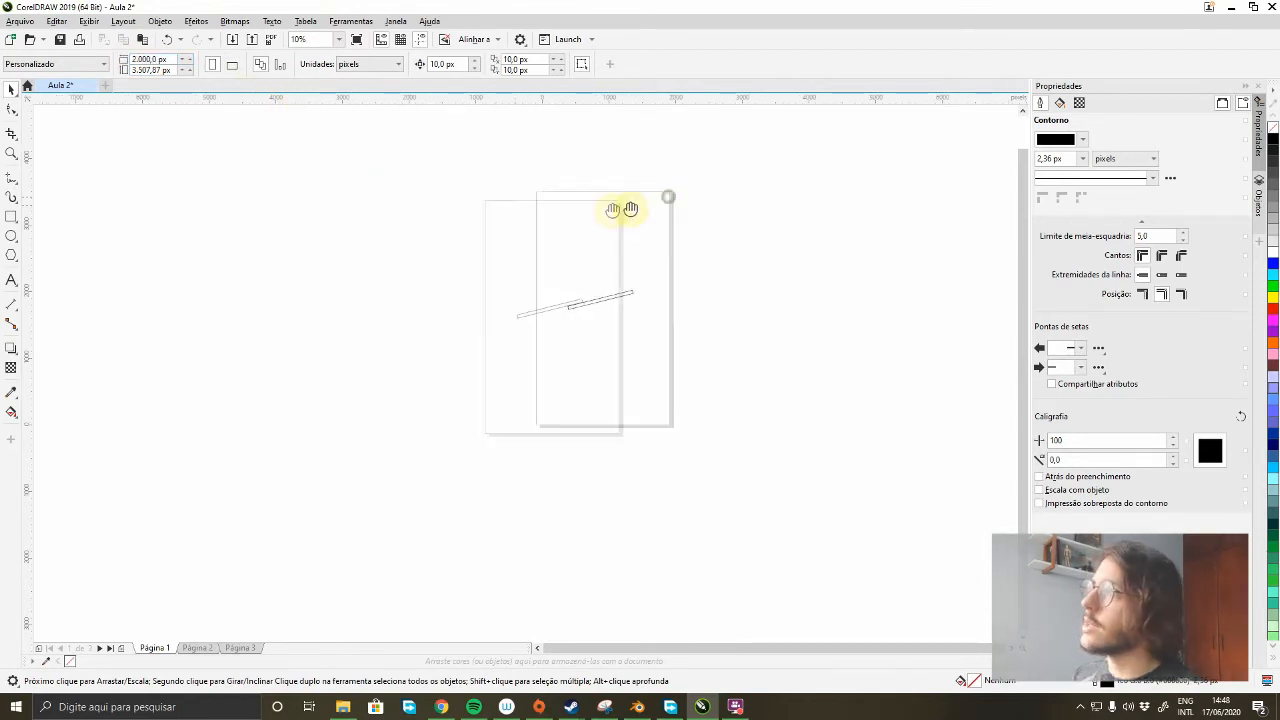
scroll(450, 202, "up", 1)
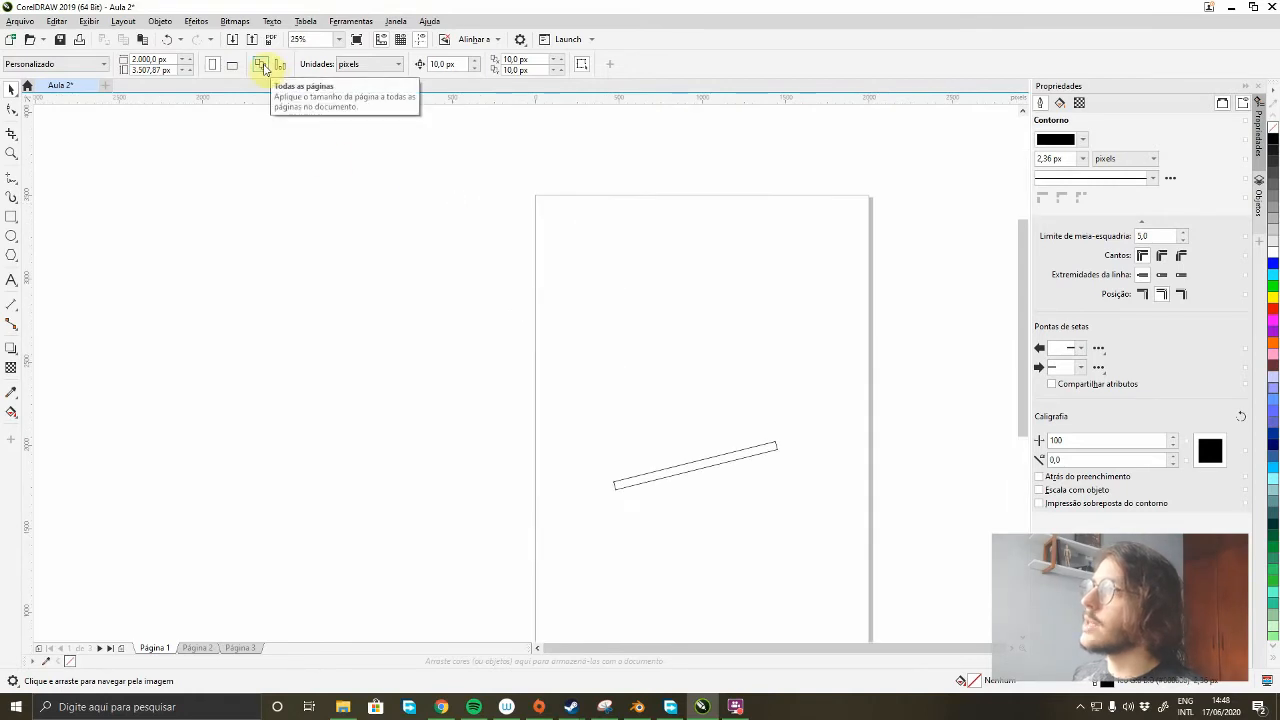
left_click(260, 66)
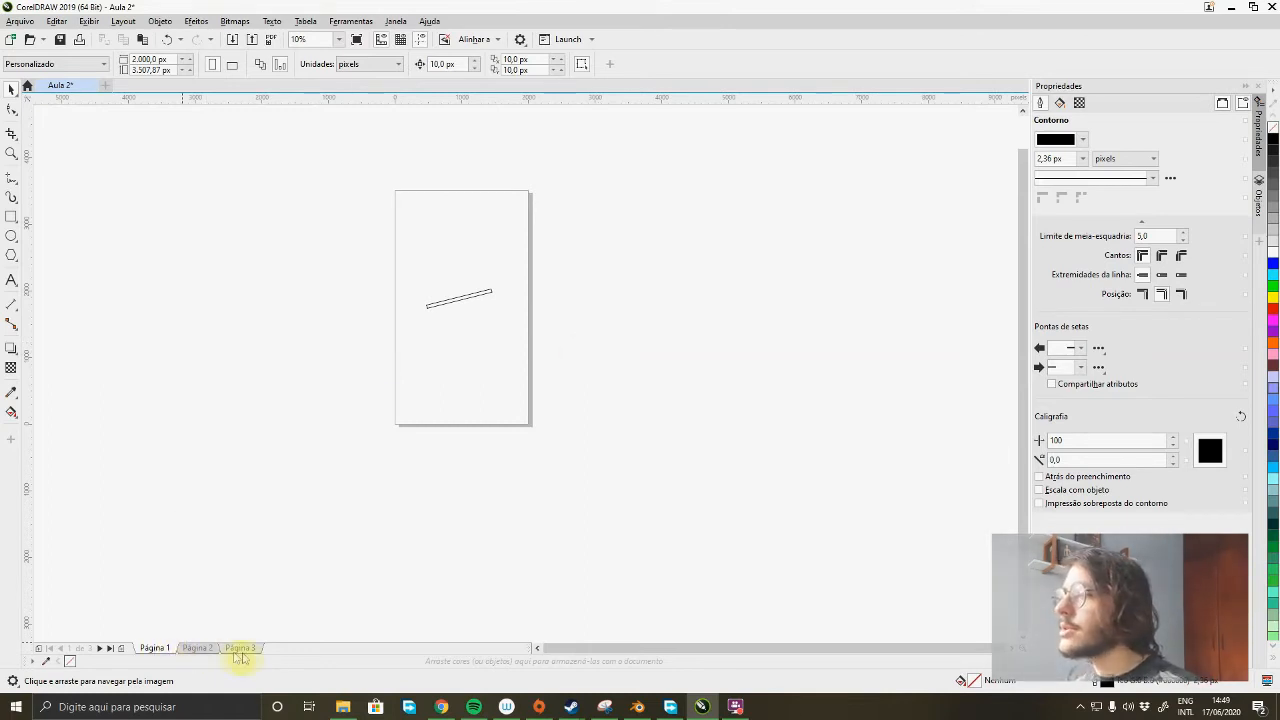
left_click(198, 649)
left_click(240, 649)
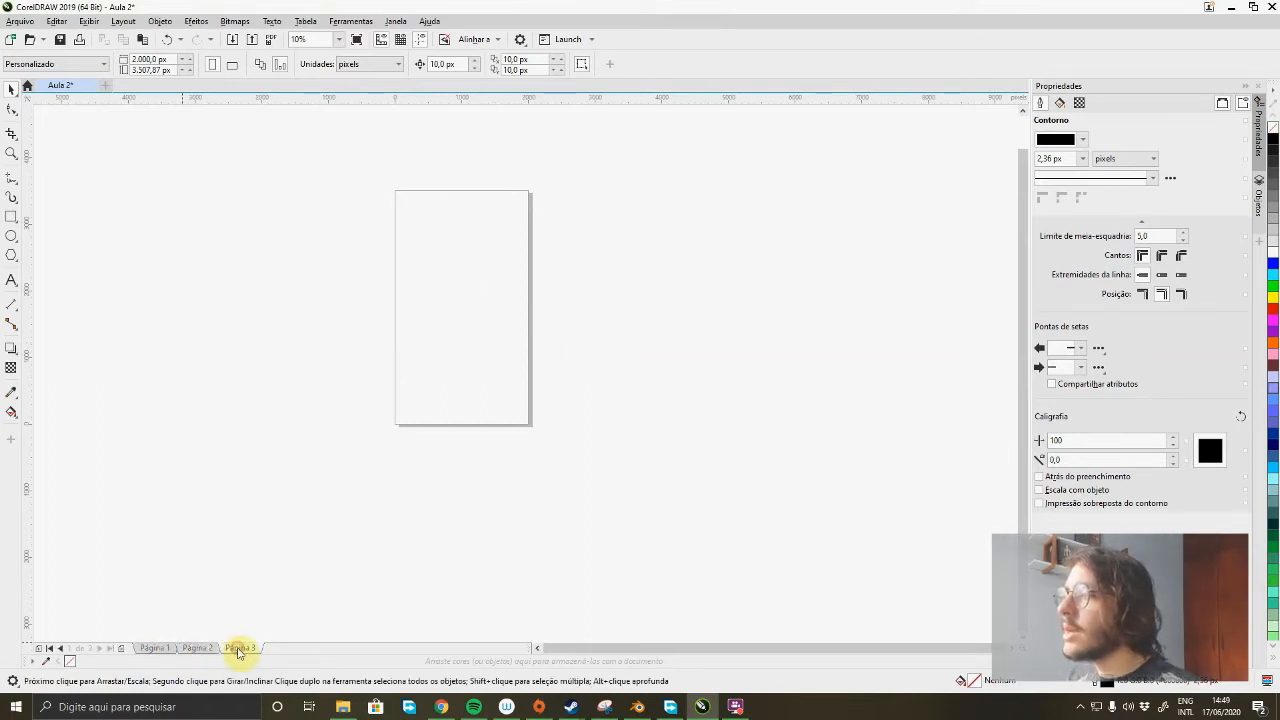
left_click(158, 650)
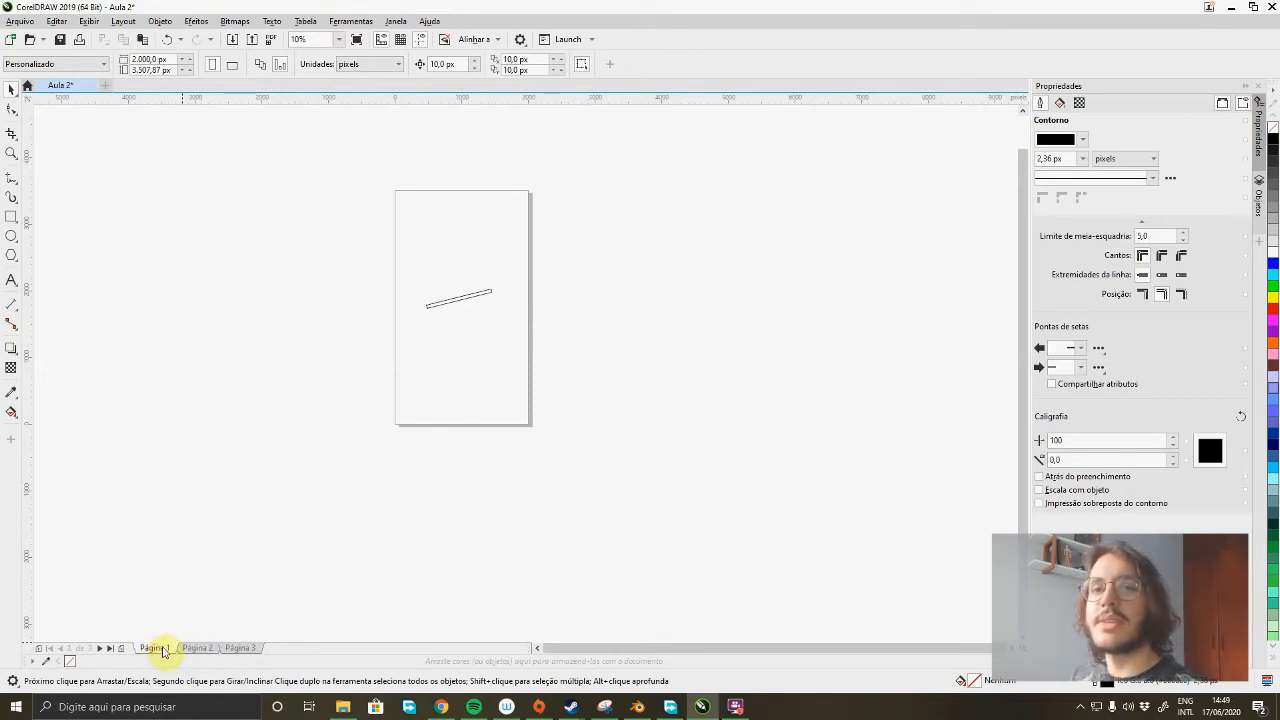
left_click(197, 649)
left_click(240, 649)
left_click(157, 650)
- Draw a freehand rectangle near the middle of page 2
left_click(195, 649)
left_click(11, 217)
left_click_drag(428, 280, 477, 334)
- Draw a five-sided polygon about 884 by 895 px near the middle of page 3 and deselect it
left_click(241, 649)
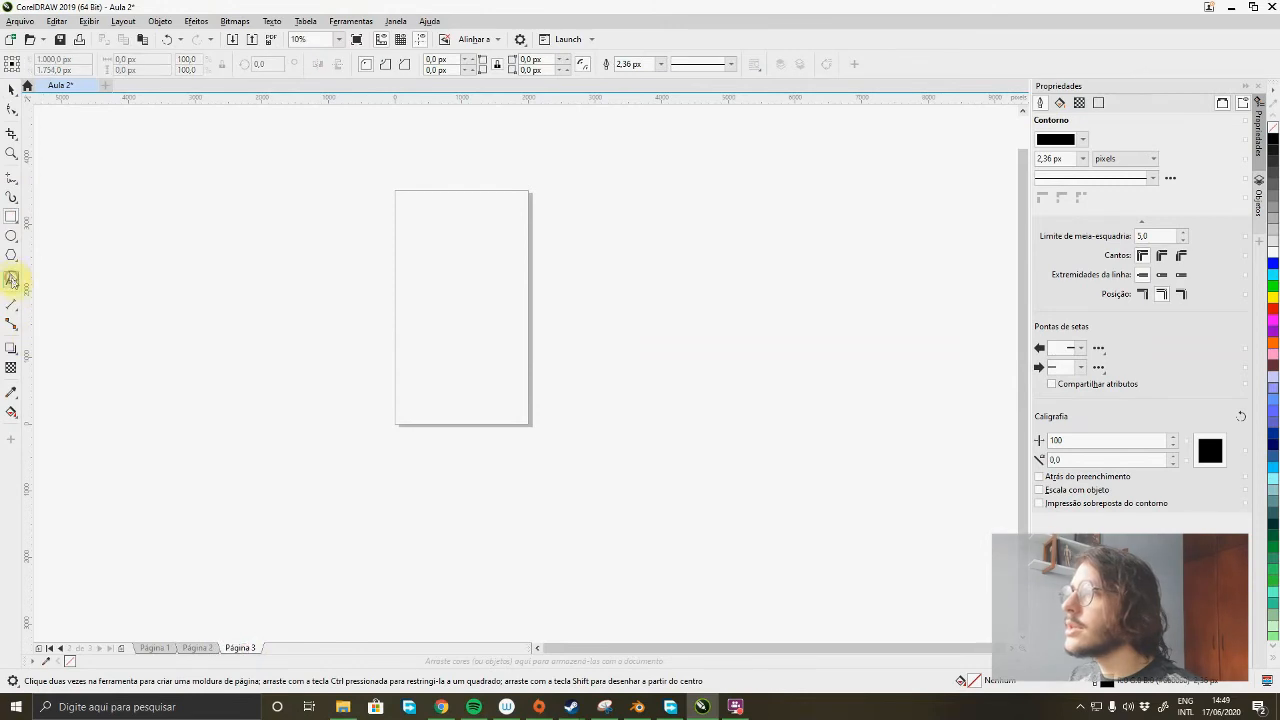
left_click(12, 256)
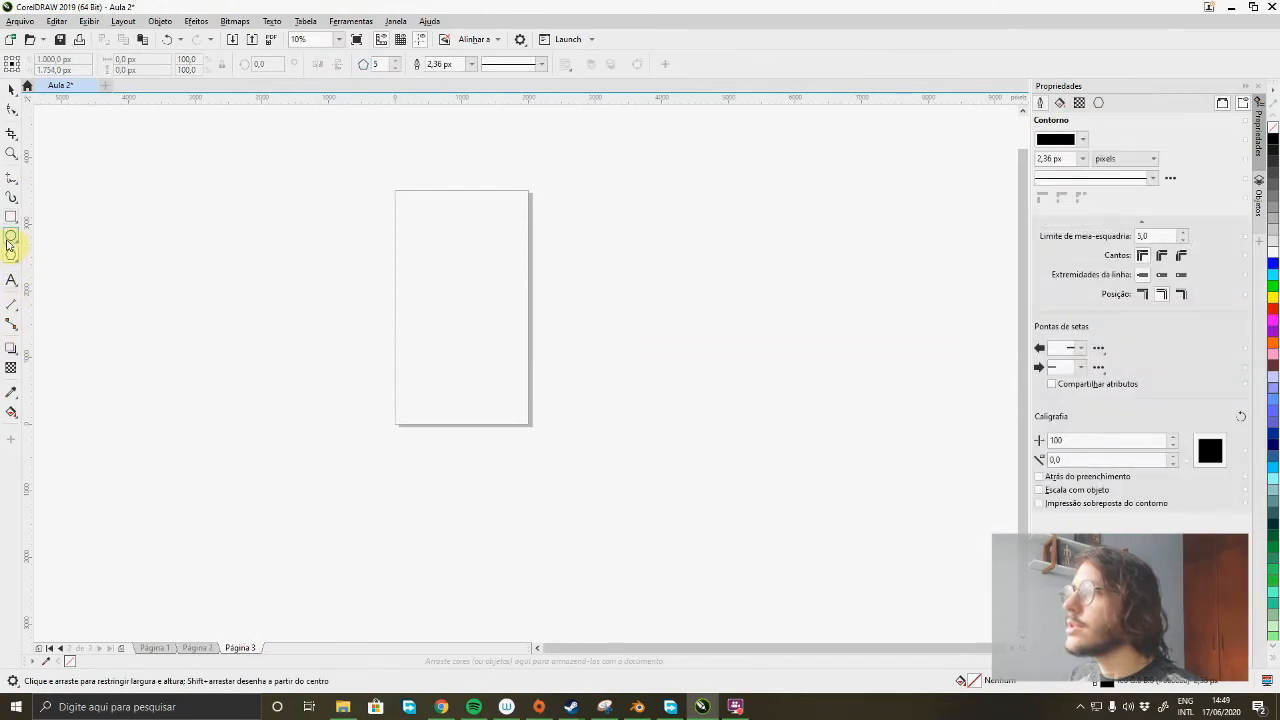
left_click_drag(423, 276, 488, 340)
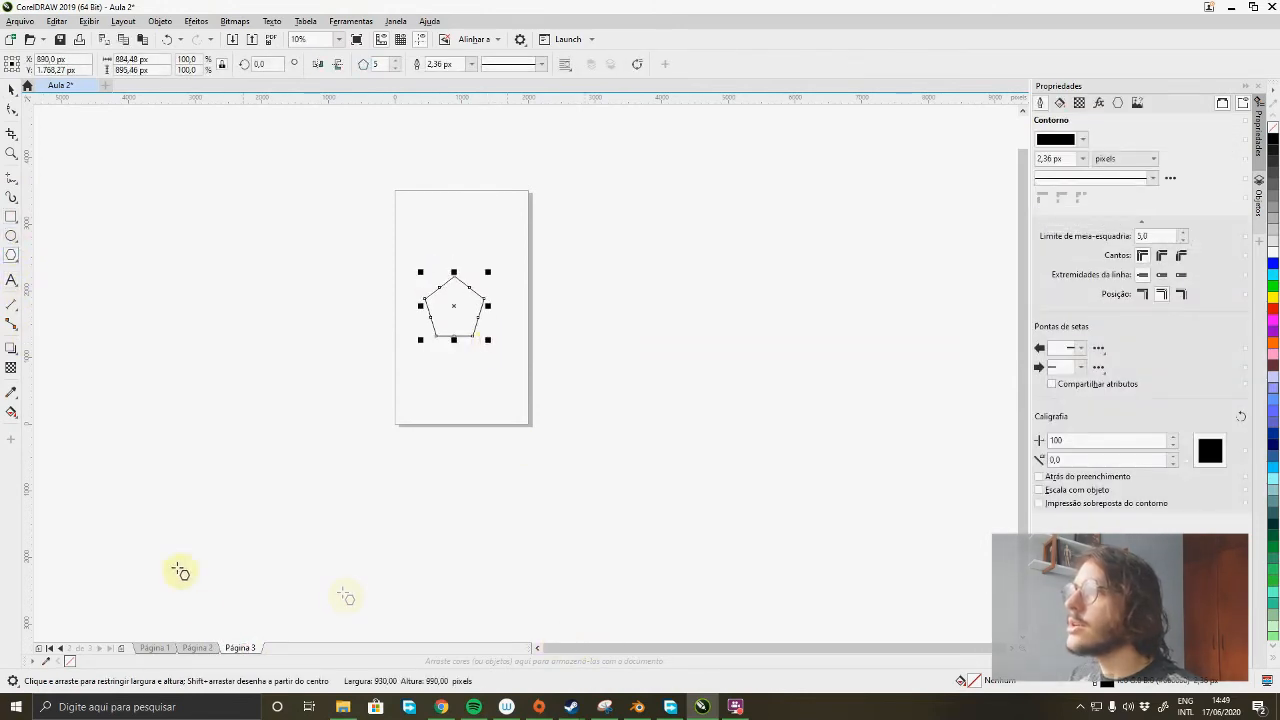
left_click(12, 88)
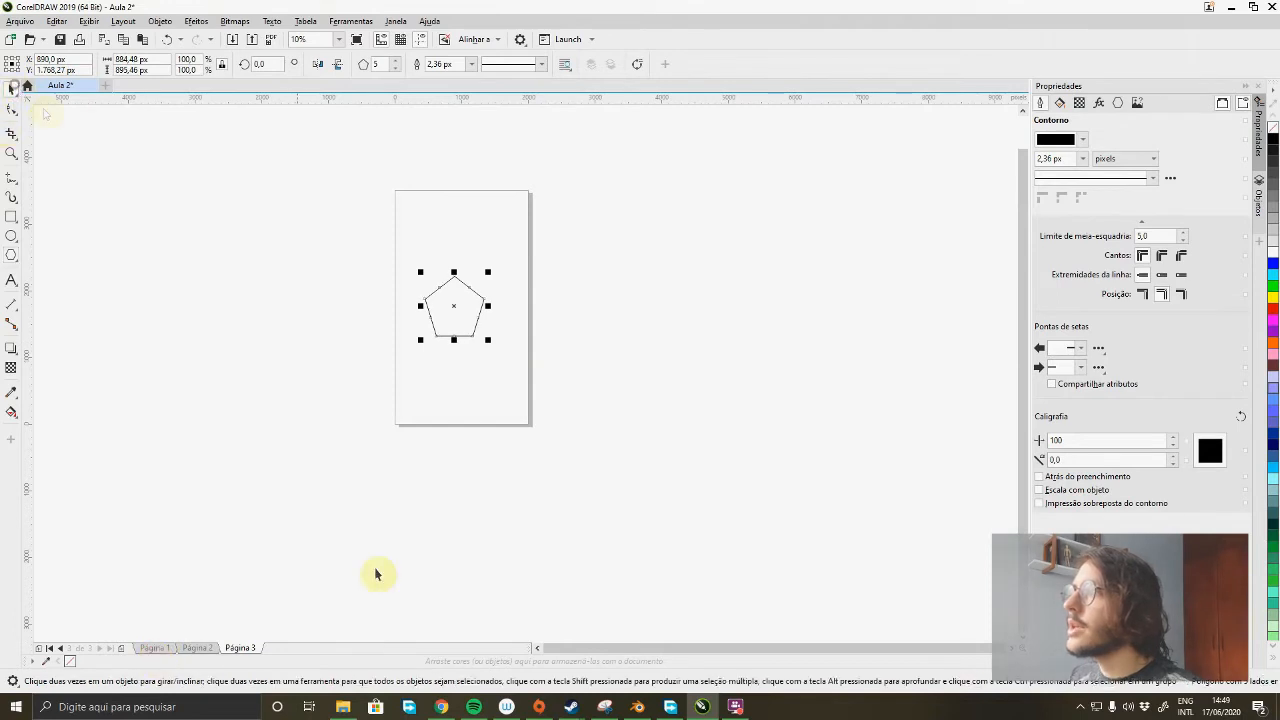
left_click(294, 493)
- Review the drawings on all three pages, limit page sizing to the current page and set page 2's width to 1.000 px
left_click(158, 648)
left_click(198, 648)
left_click(238, 648)
left_click(167, 648)
left_click(198, 648)
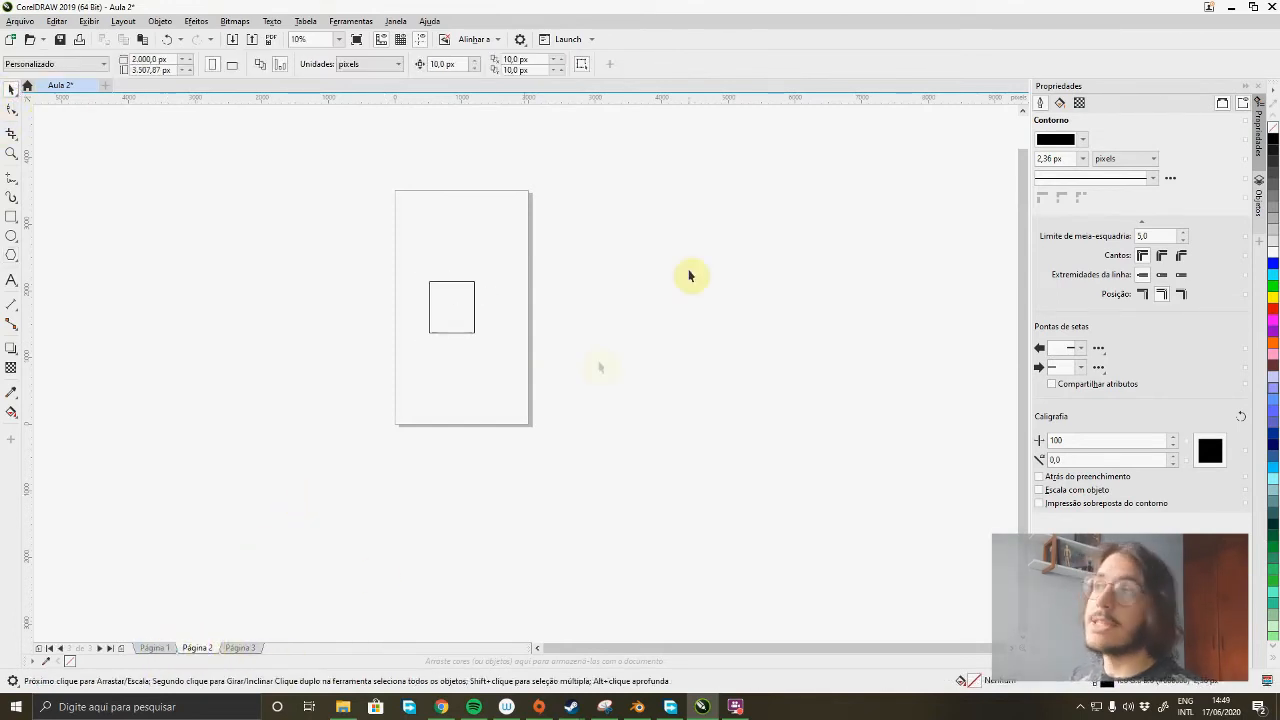
left_click(280, 66)
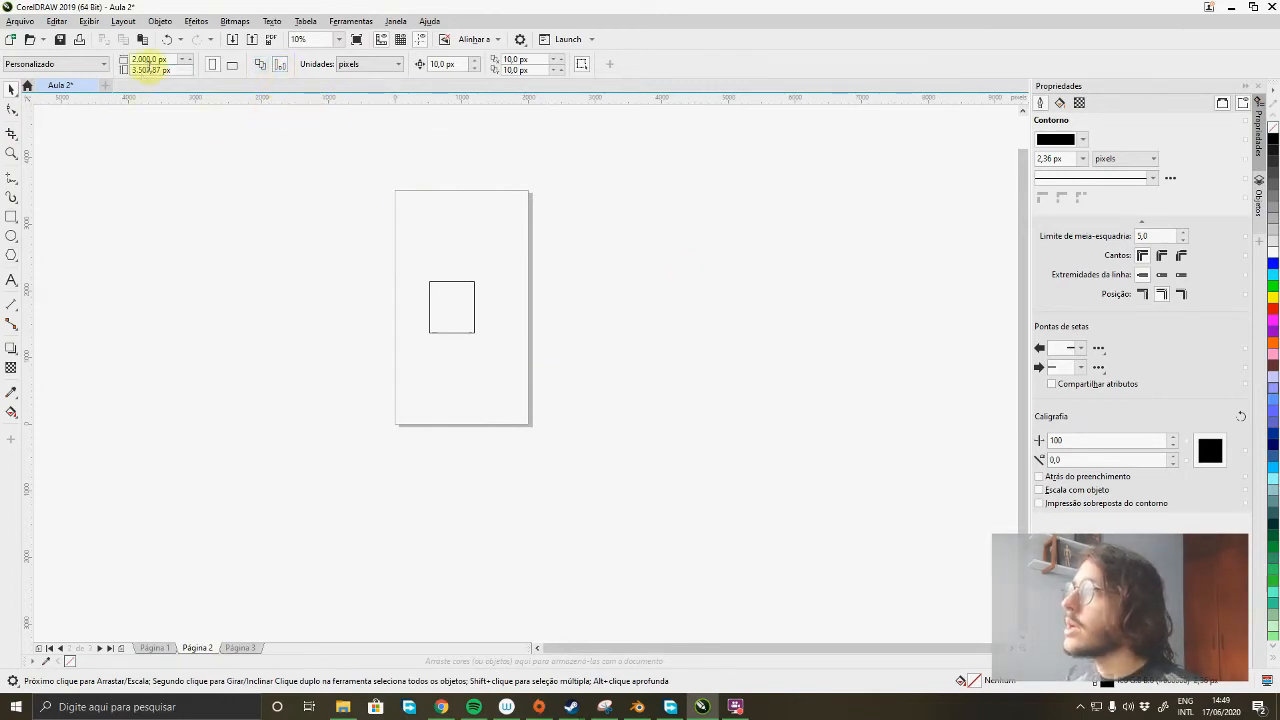
type("10000")
key("Return")
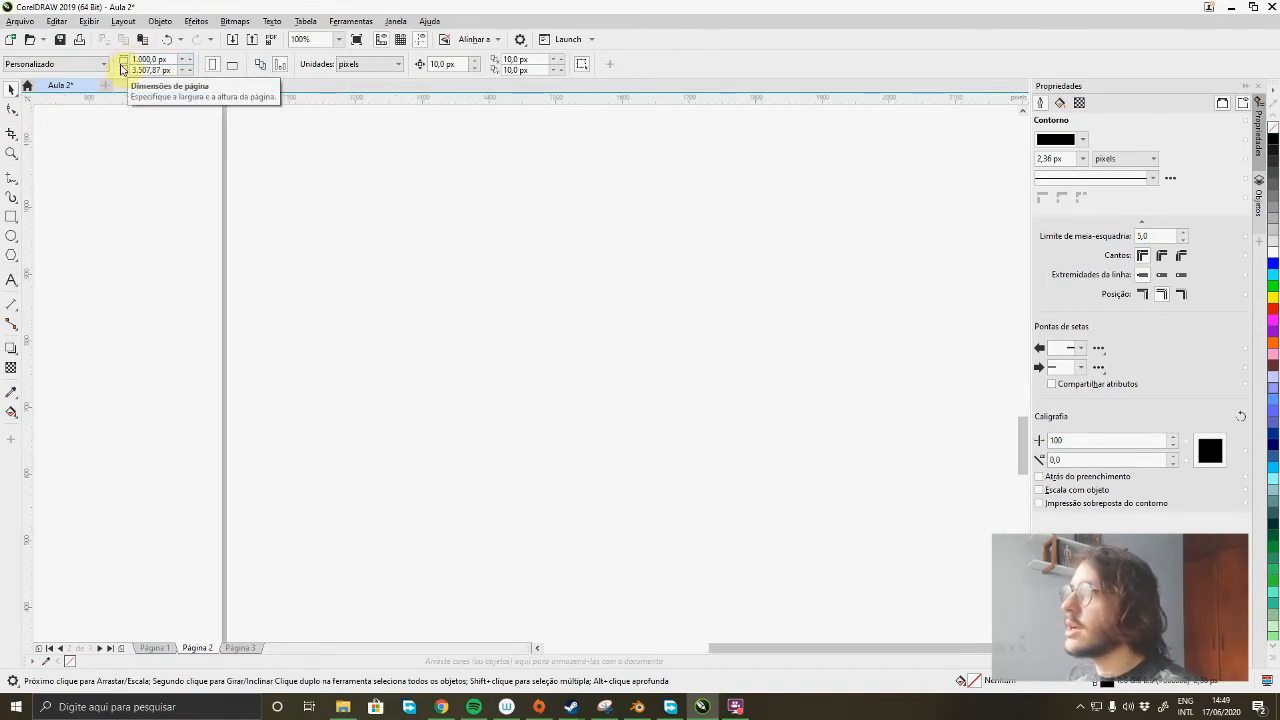
scroll(383, 260, "down", 4)
left_click_drag(385, 259, 442, 394)
scroll(457, 334, "up", 3)
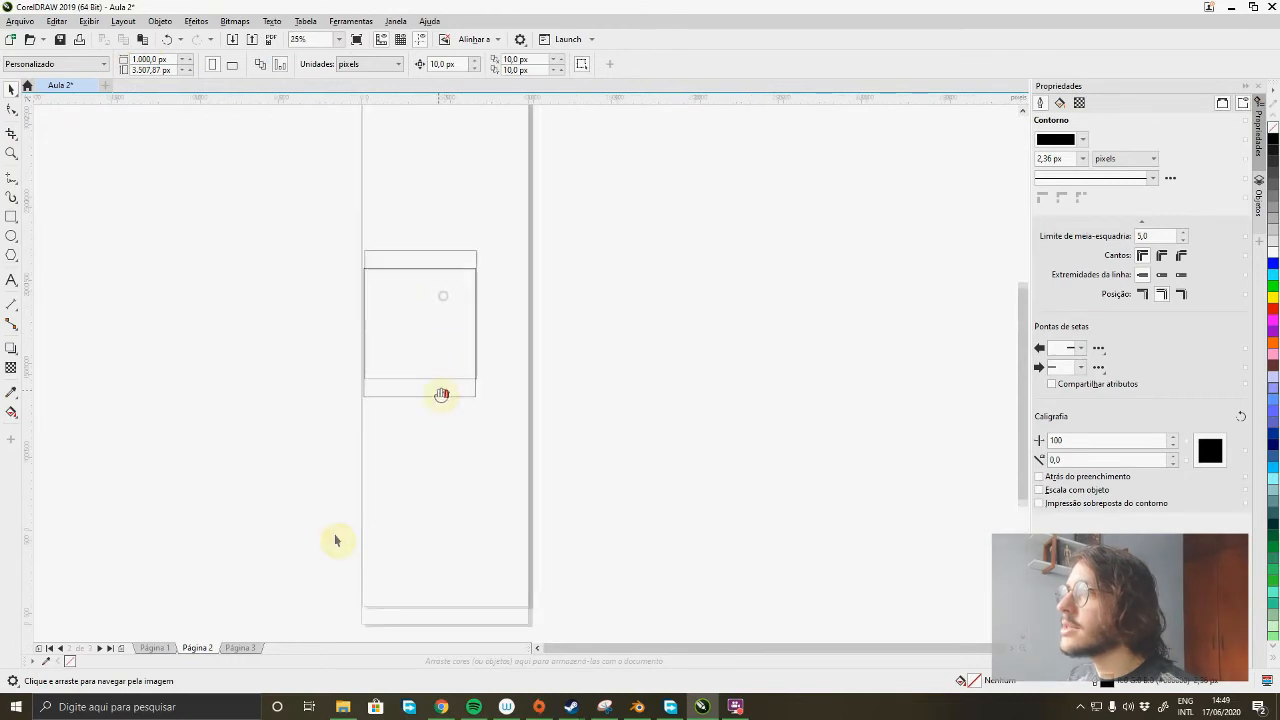
- Compare the page sizes of pages 1, 2 and 3
left_click(154, 648)
scroll(294, 562, "down", 2)
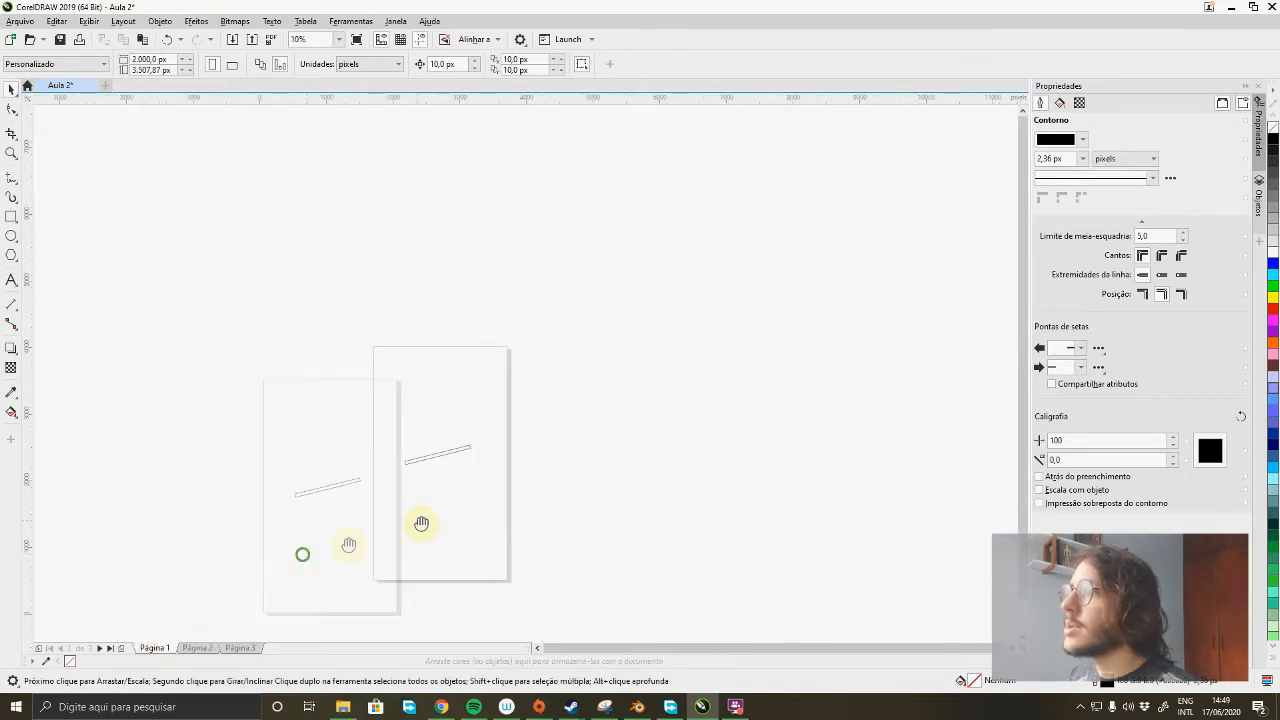
left_click(199, 648)
left_click(242, 648)
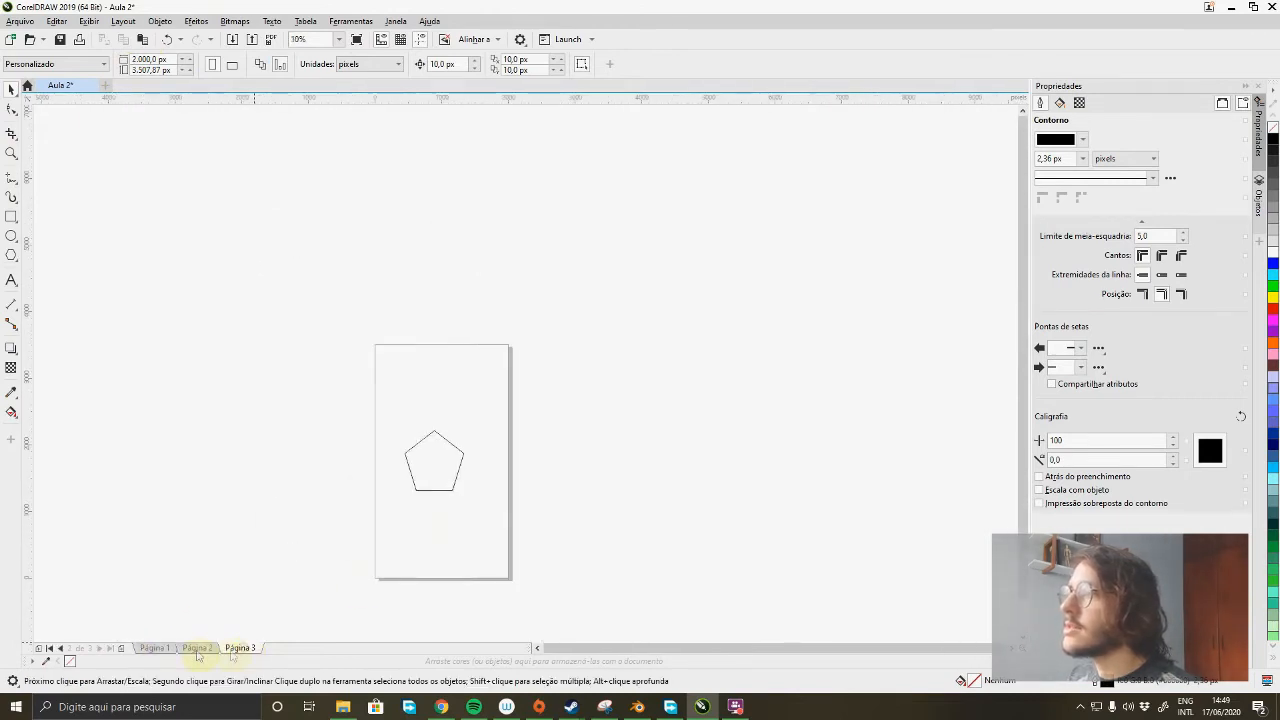
left_click(154, 648)
left_click(199, 648)
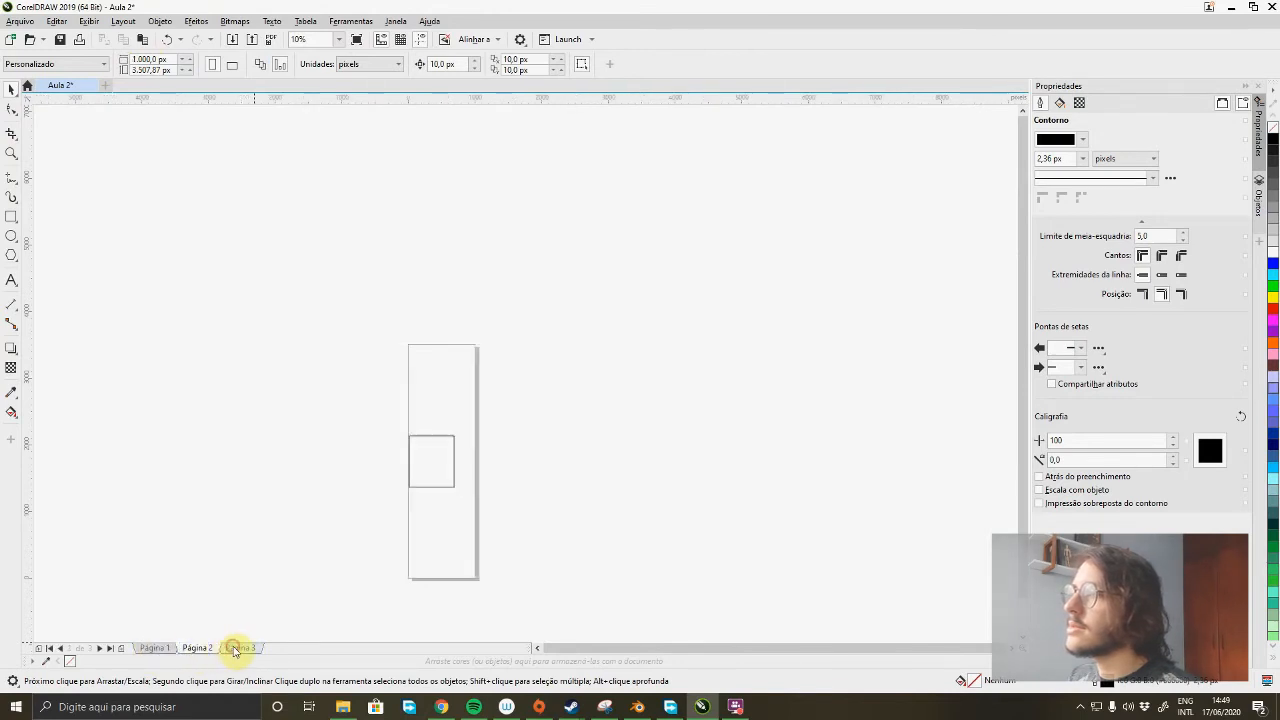
left_click(240, 648)
left_click(154, 648)
left_click(199, 648)
left_click(158, 648)
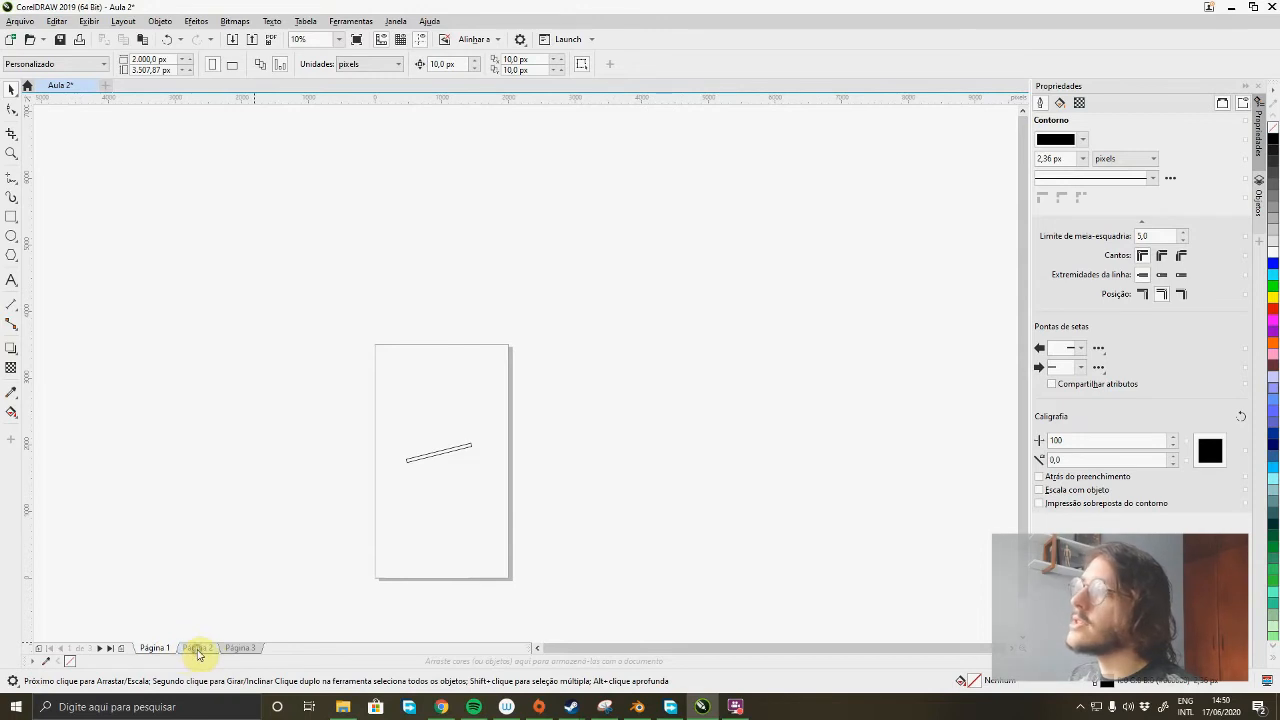
left_click(199, 648)
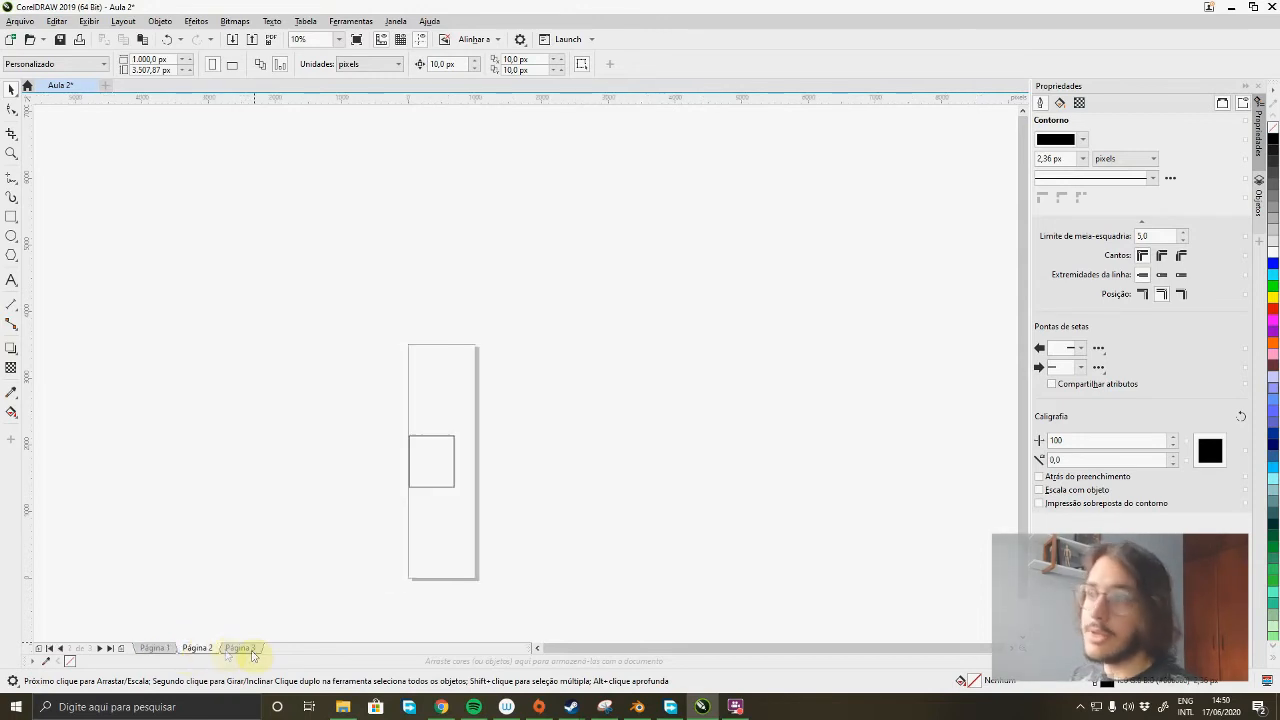
left_click(241, 648)
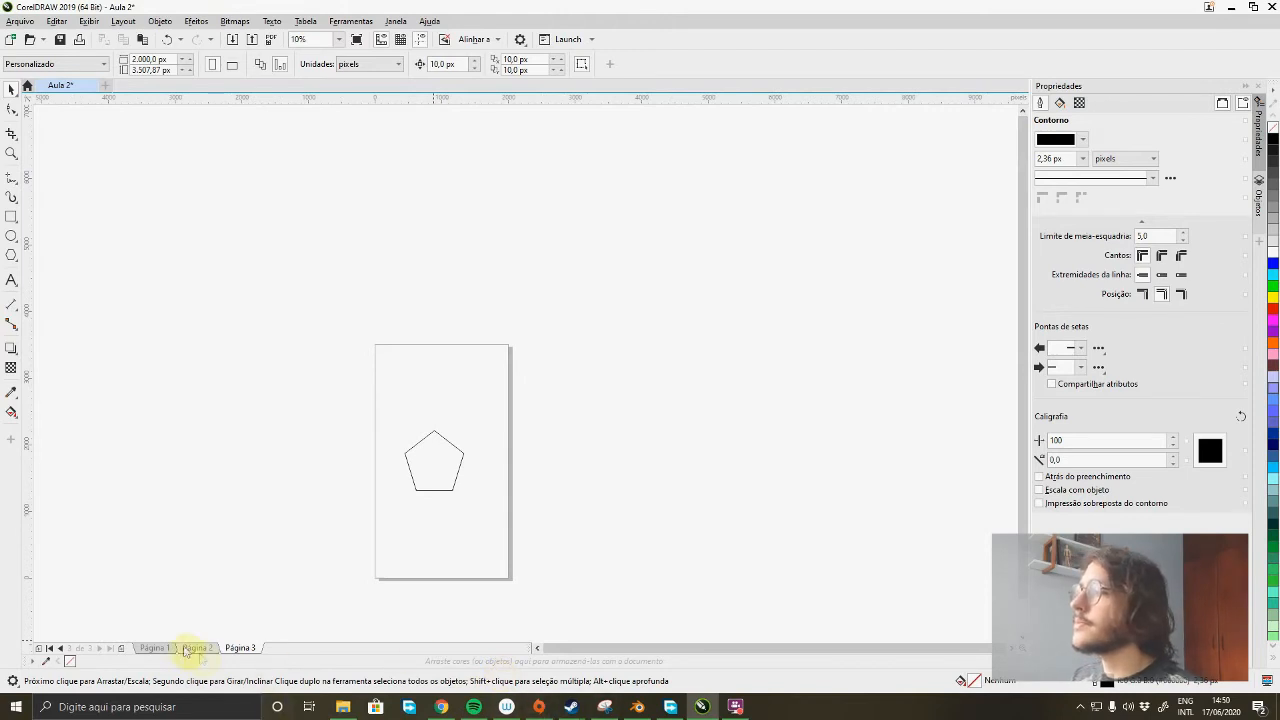
- Return to page 1 and view the available measurement units, keeping pixels
left_click(152, 648)
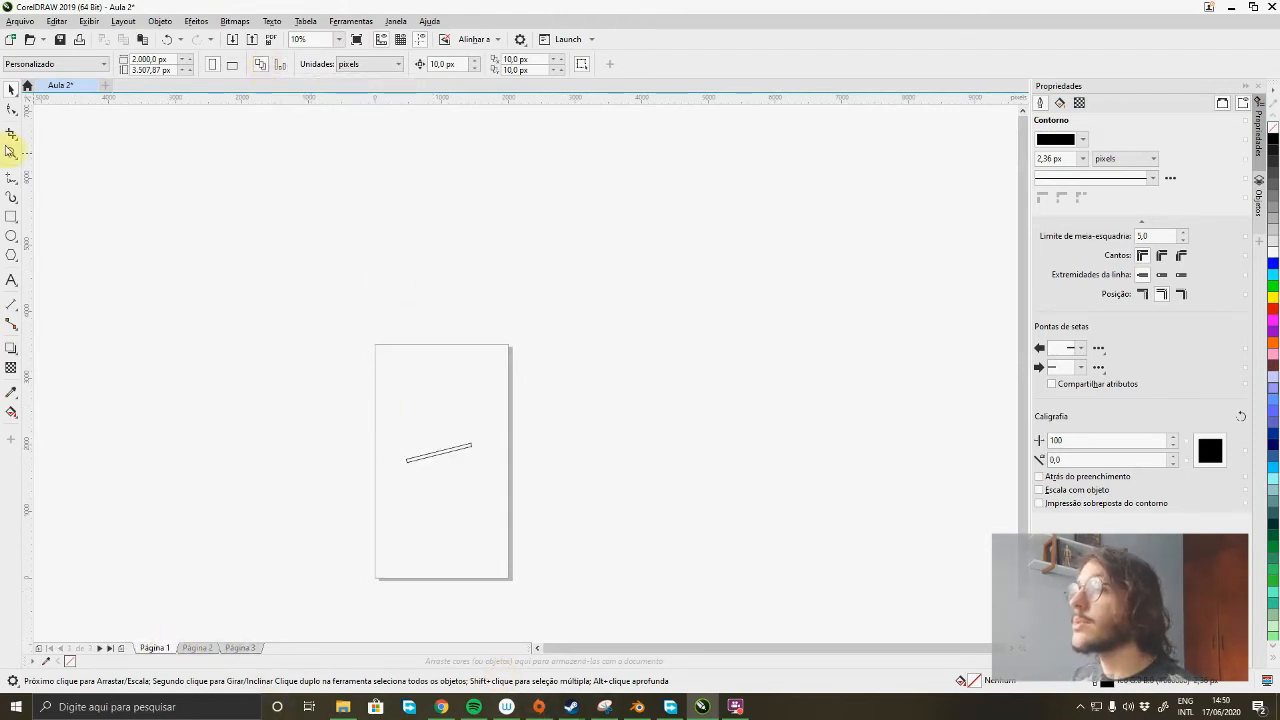
left_click(362, 66)
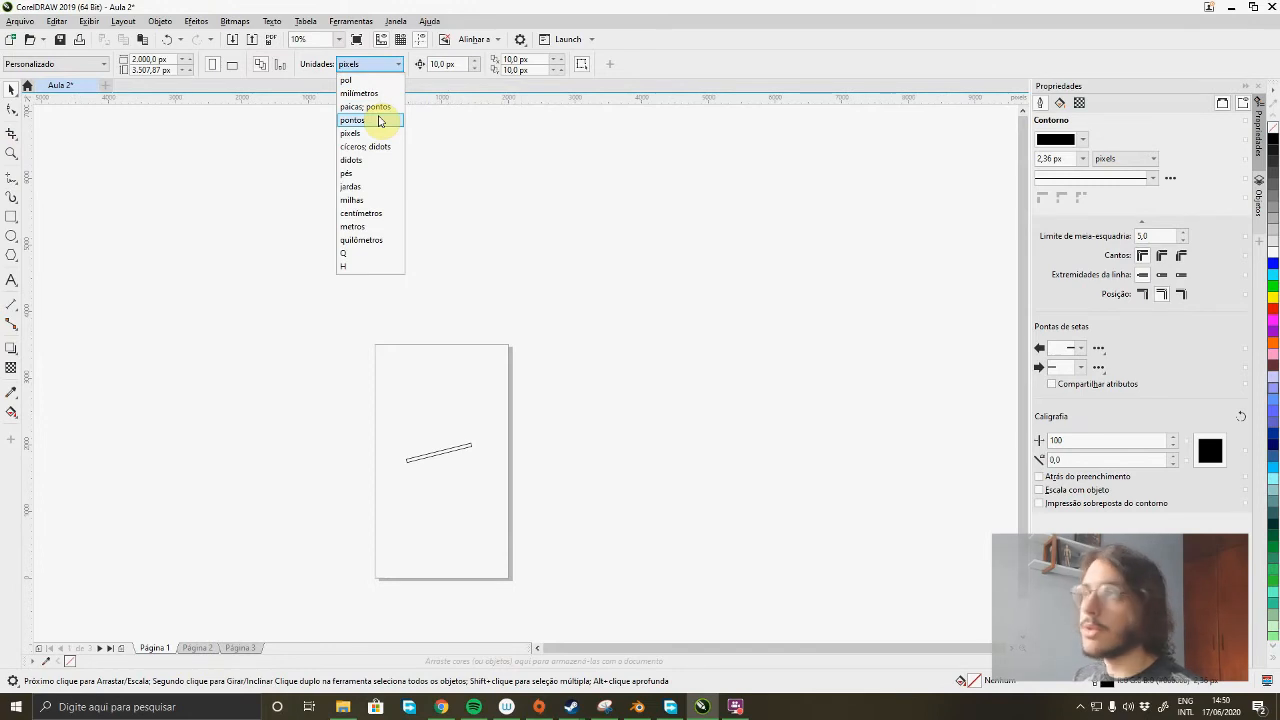
left_click(444, 122)
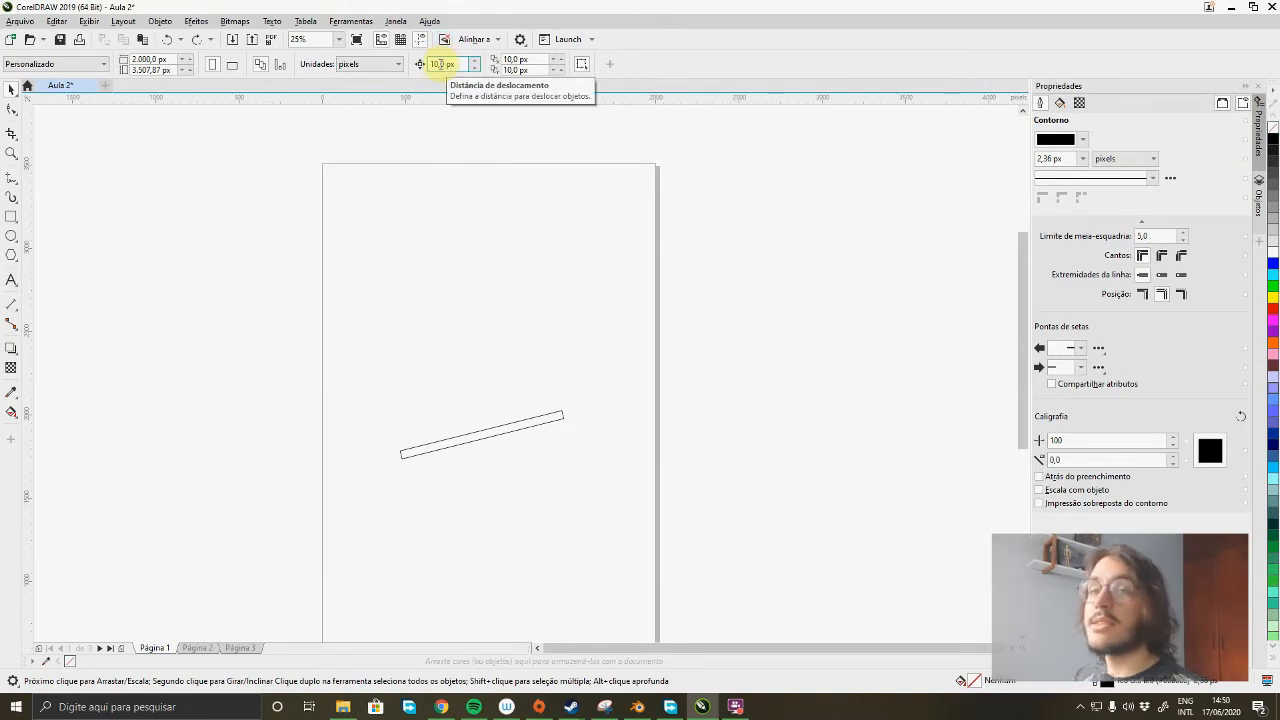
- Nudge the rotated rectangle on page 1 slightly left and up, and deselect it
left_click(503, 435)
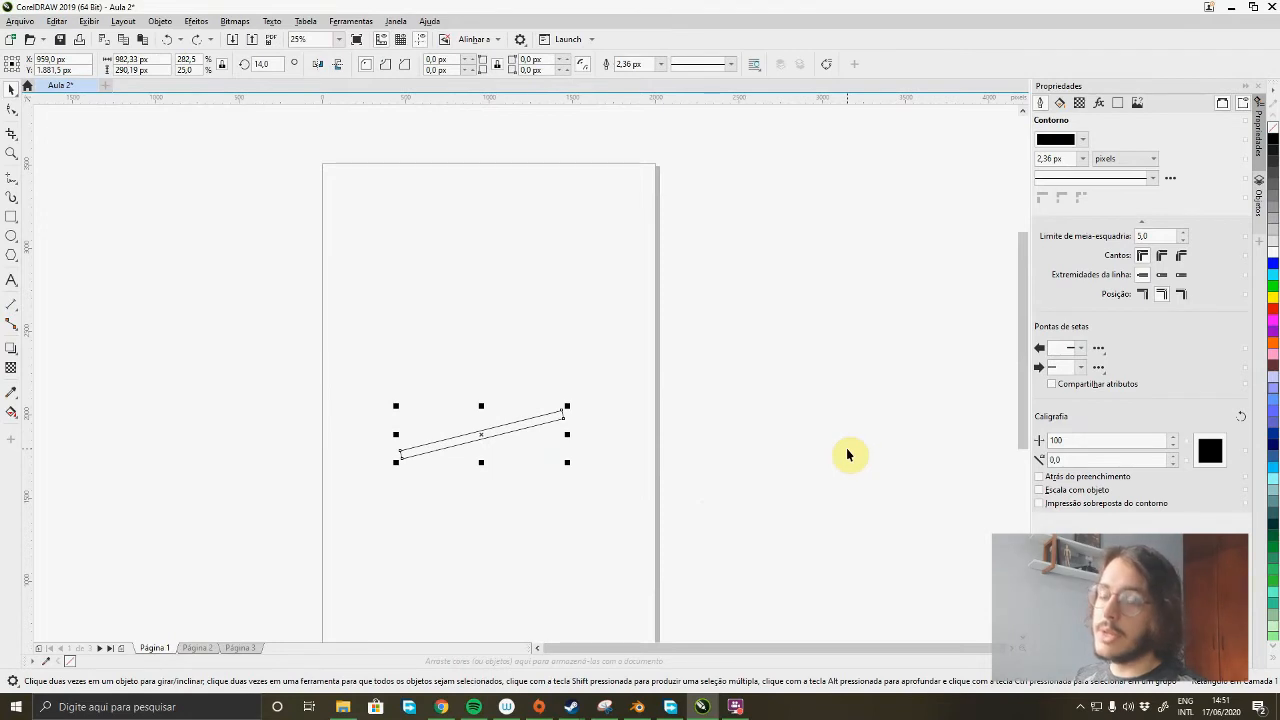
key("Left")
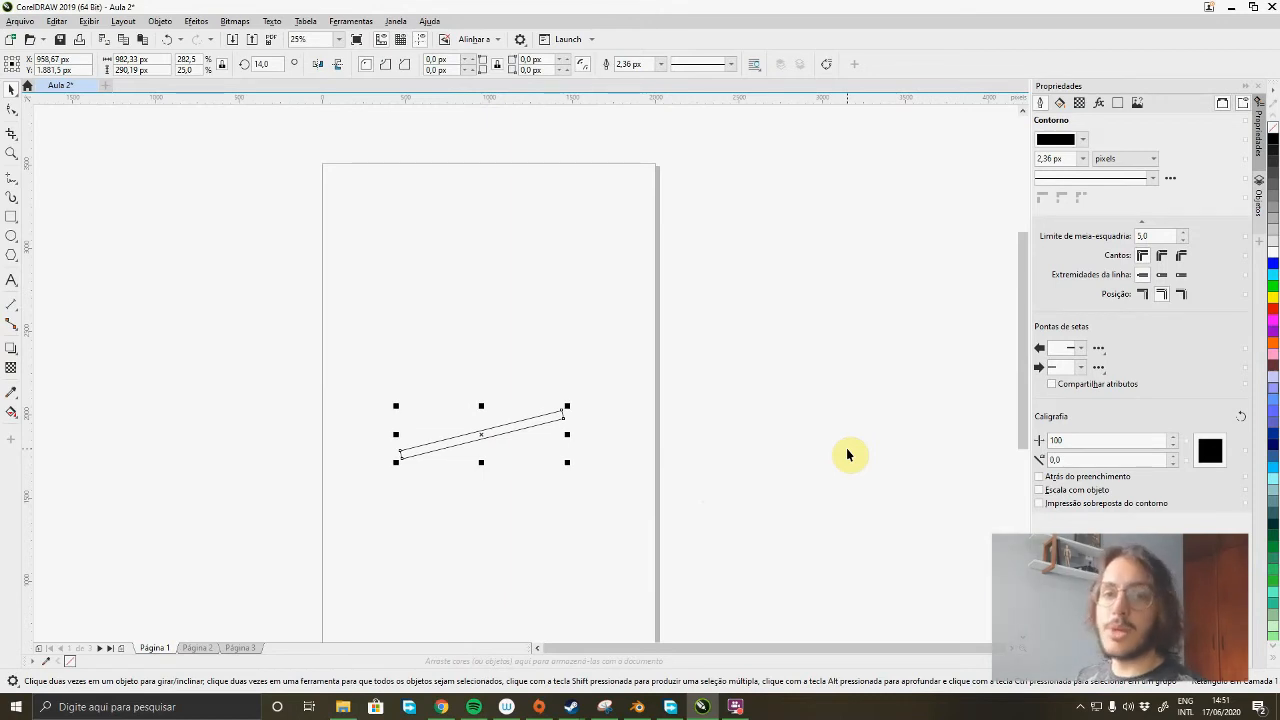
key("Up")
left_click(846, 455)
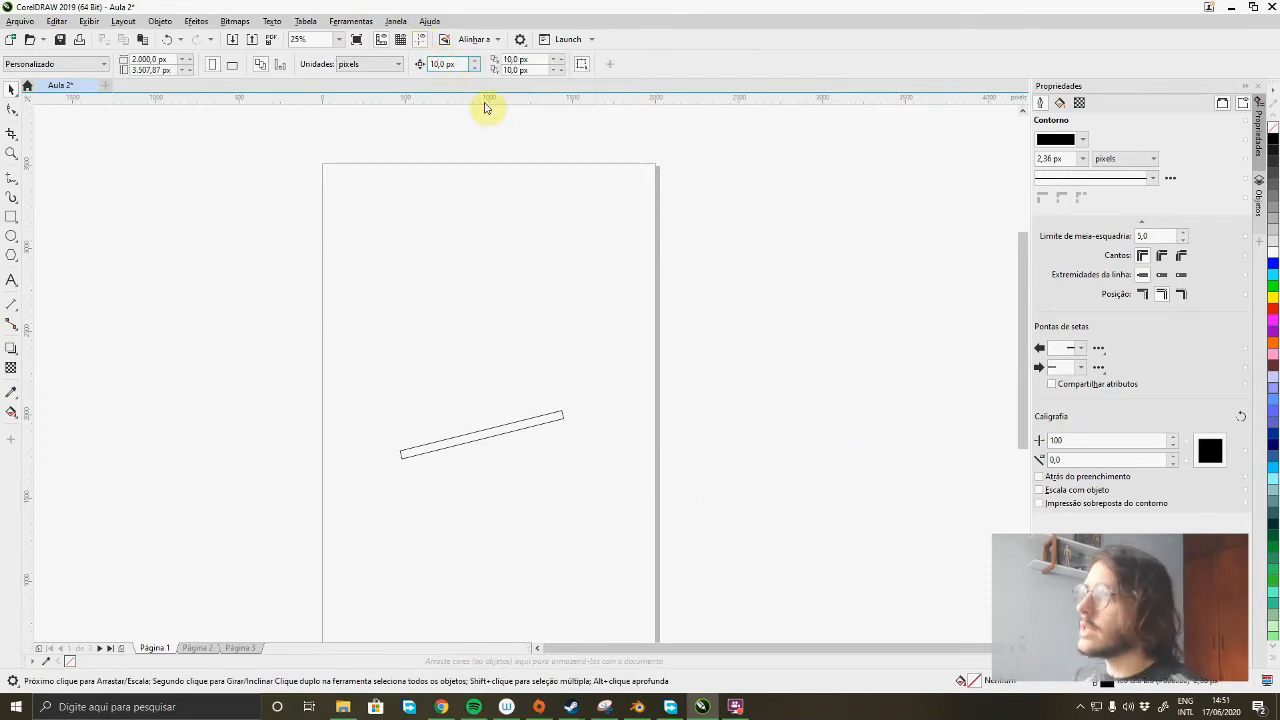
- Set the nudge distance to 100 px and nudge the rectangle left and right, leaving it 100 px farther right and deselected
left_click(531, 422)
key("Right")
key("Right")
key("Left")
key("Left")
key("Left")
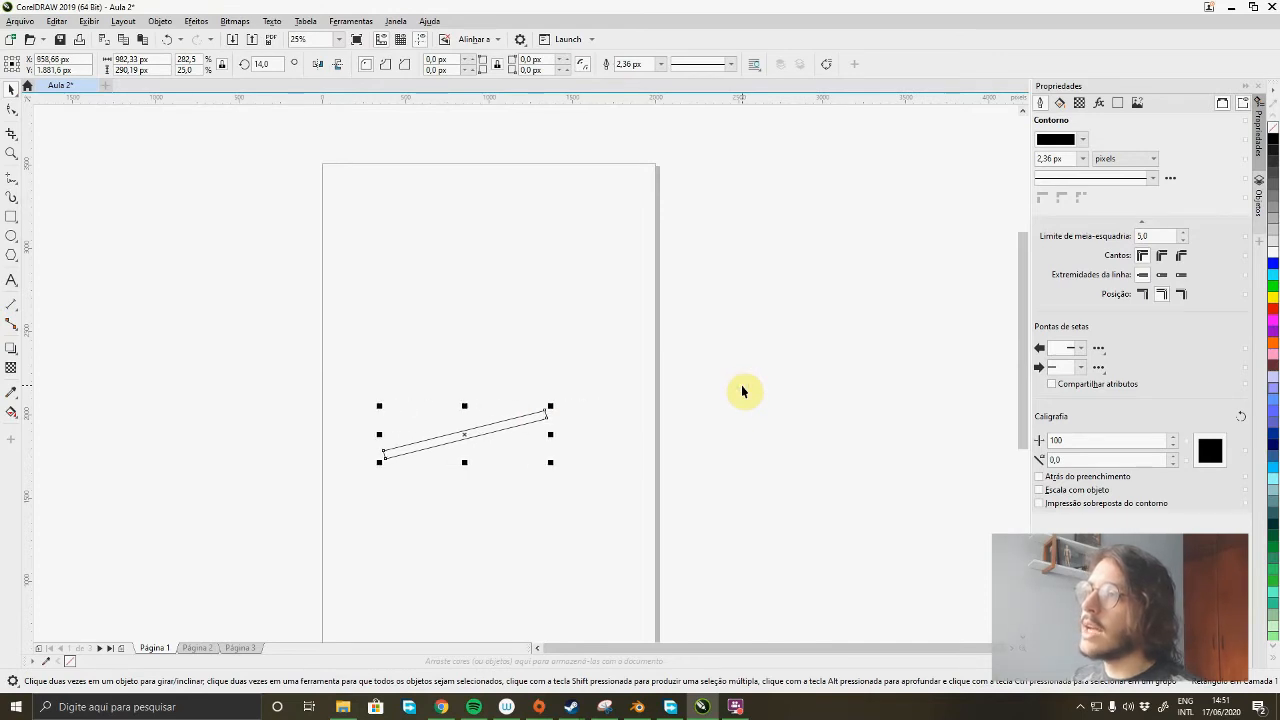
key("Right")
key("Right")
left_click(741, 385)
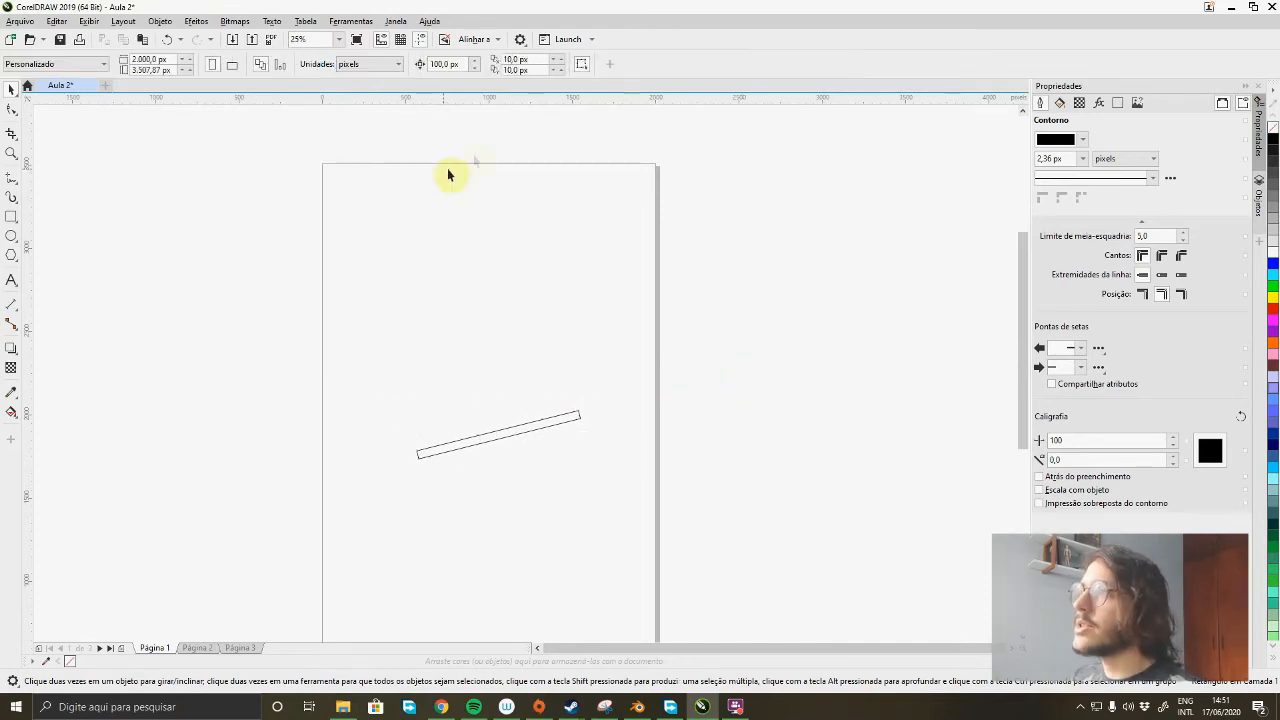
left_click(528, 427)
left_click(751, 374)
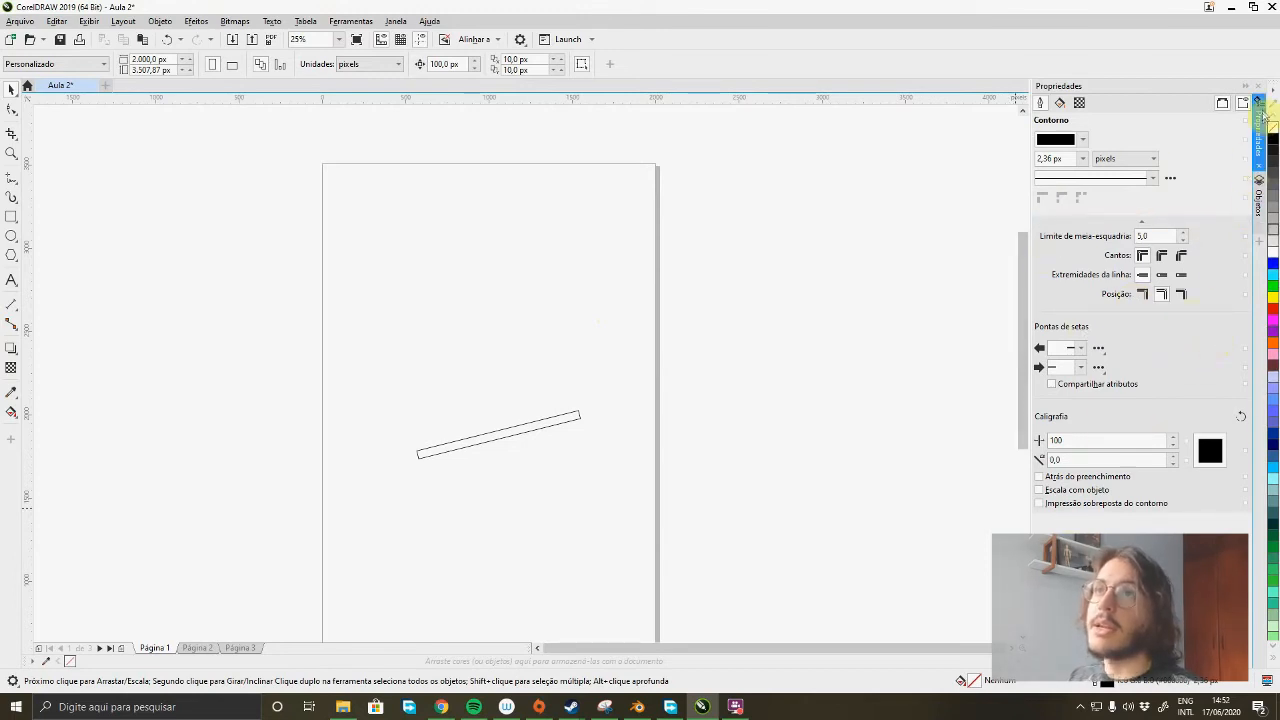
- Review the list of available dockers and the outline, fill and transparency sections of the object properties
left_click(1259, 244)
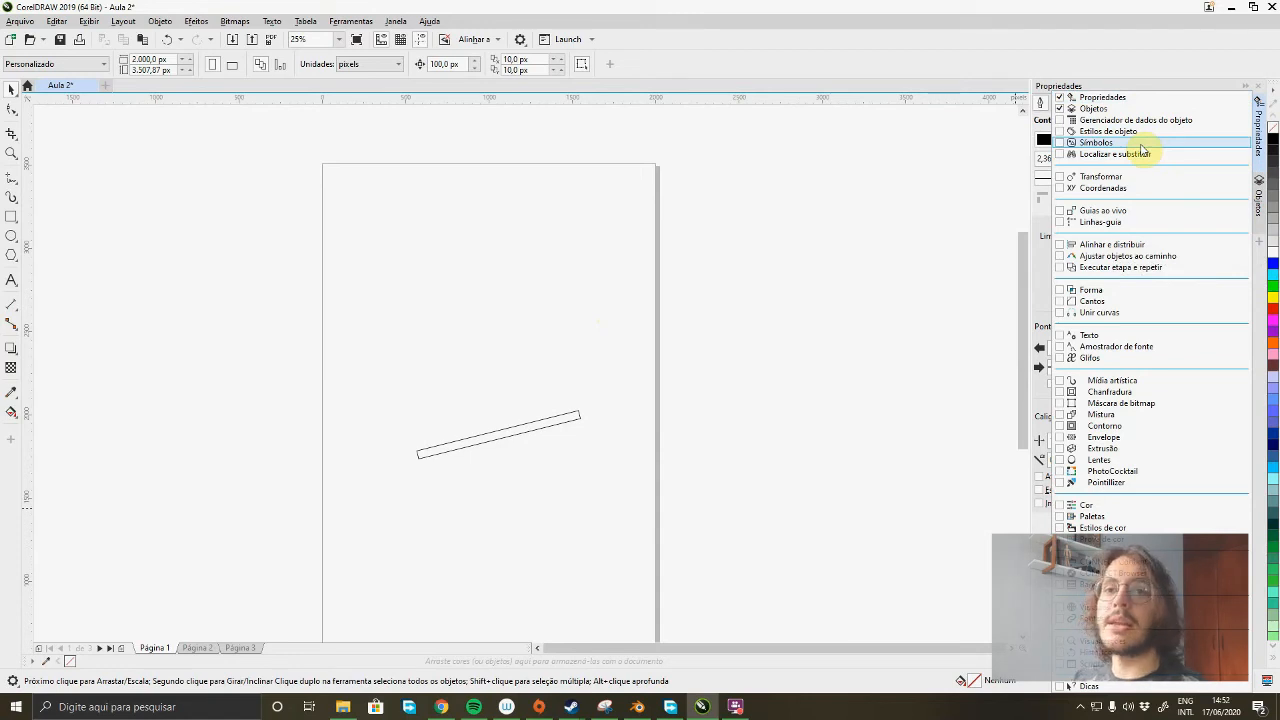
left_click(868, 306)
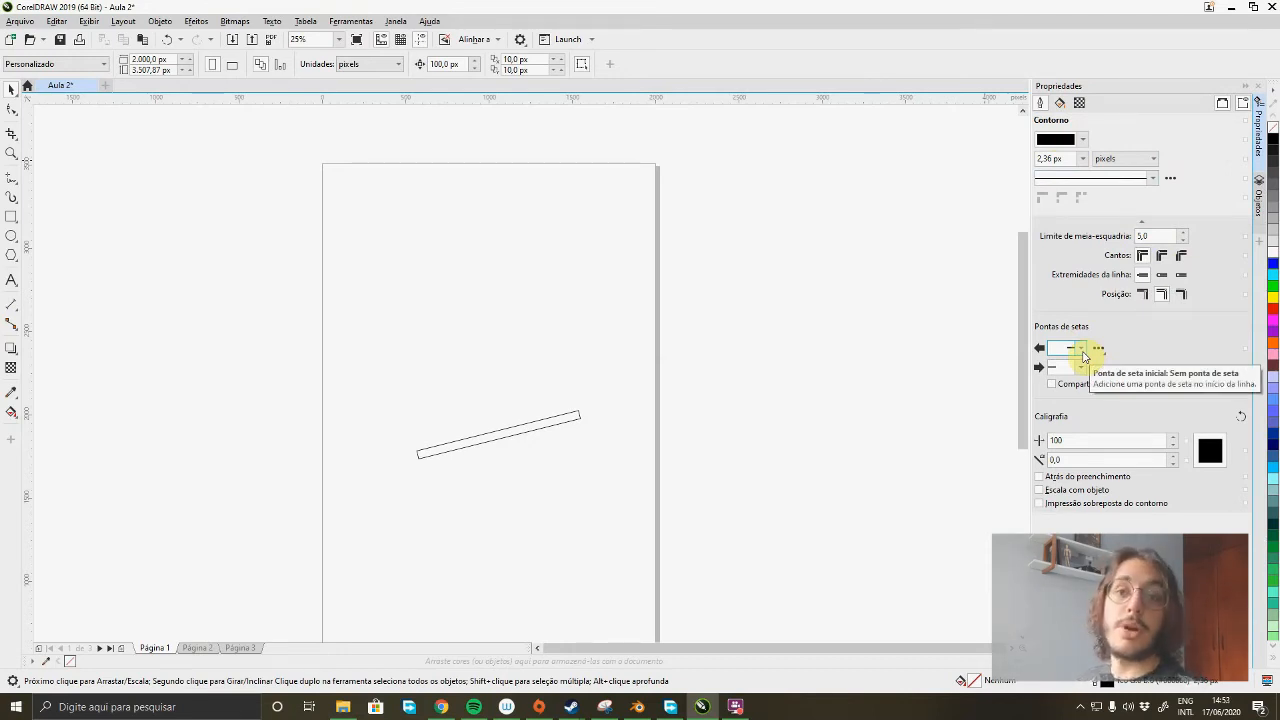
left_click(1060, 104)
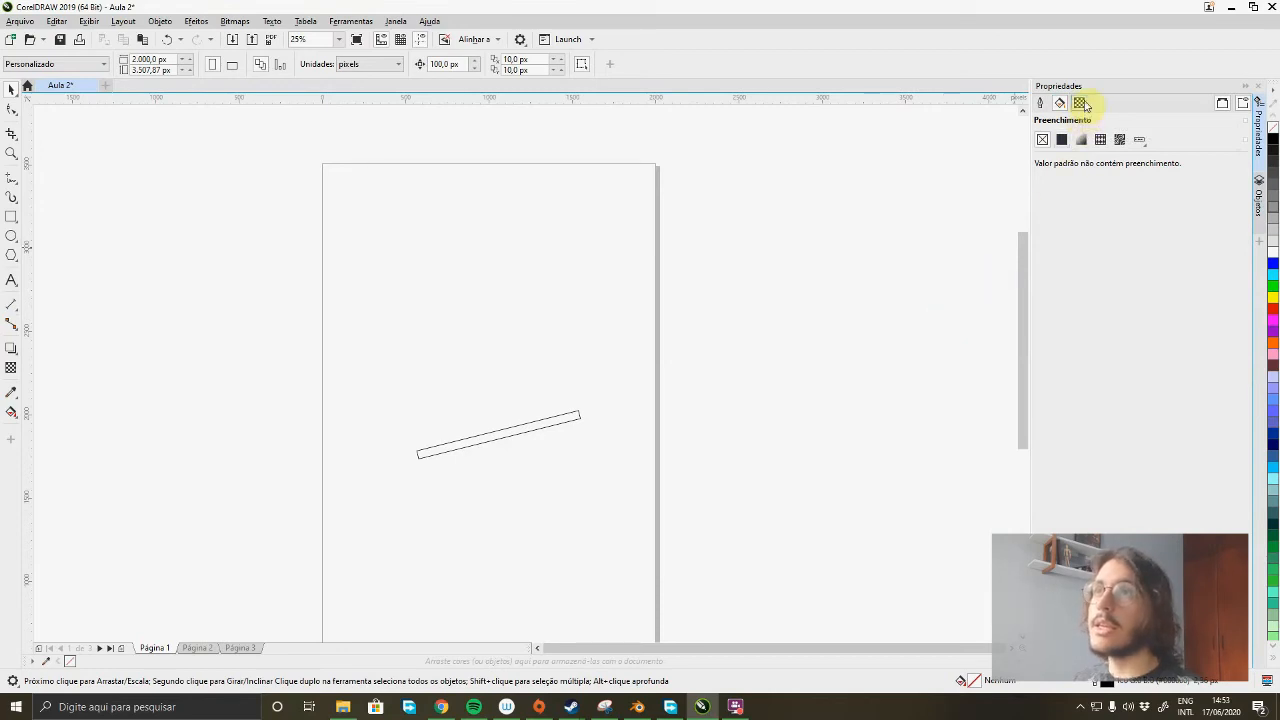
left_click(1080, 104)
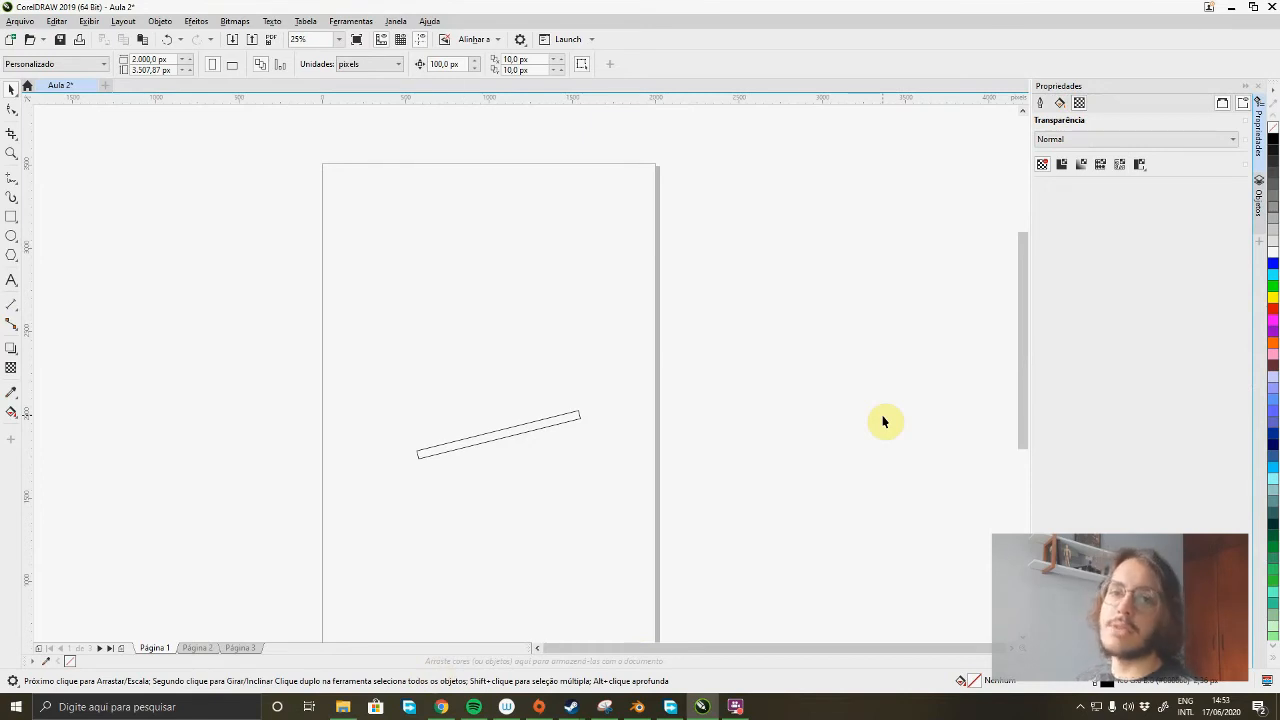
left_click(1041, 103)
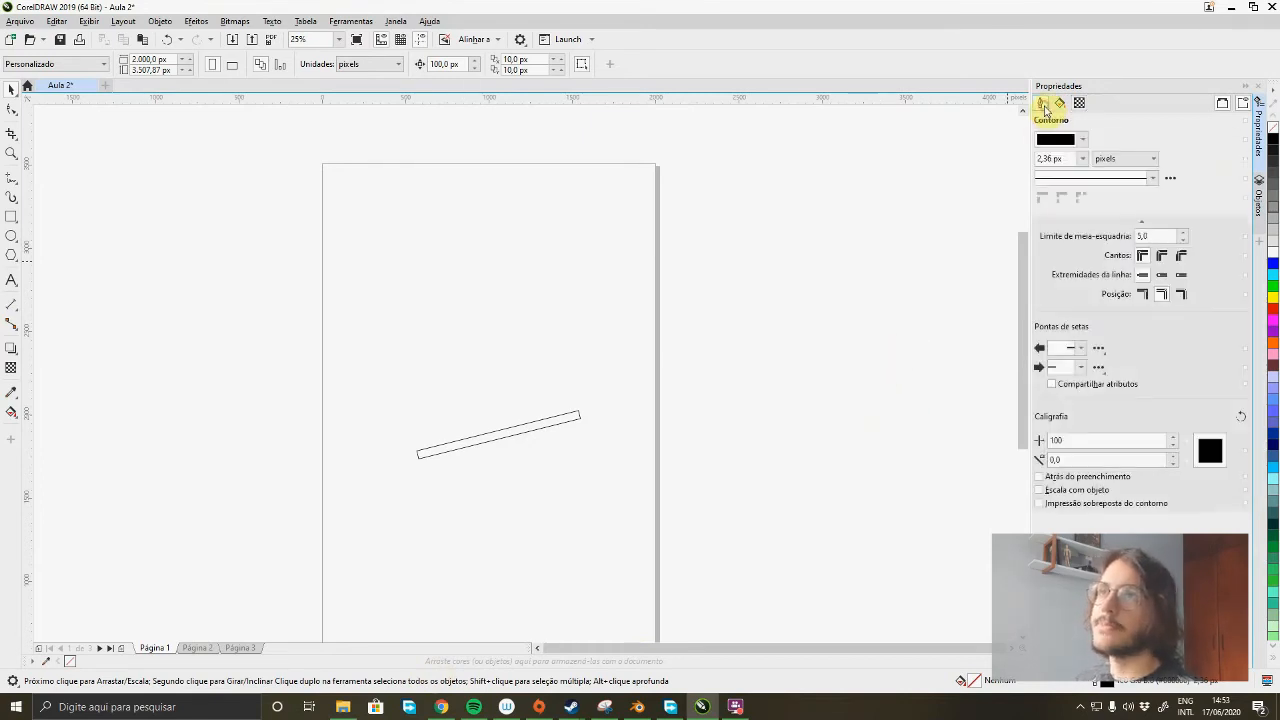
- Examine the object list page by page, expanding the layers of pages 2 and 3 and selecting each page's object
left_click(1261, 204)
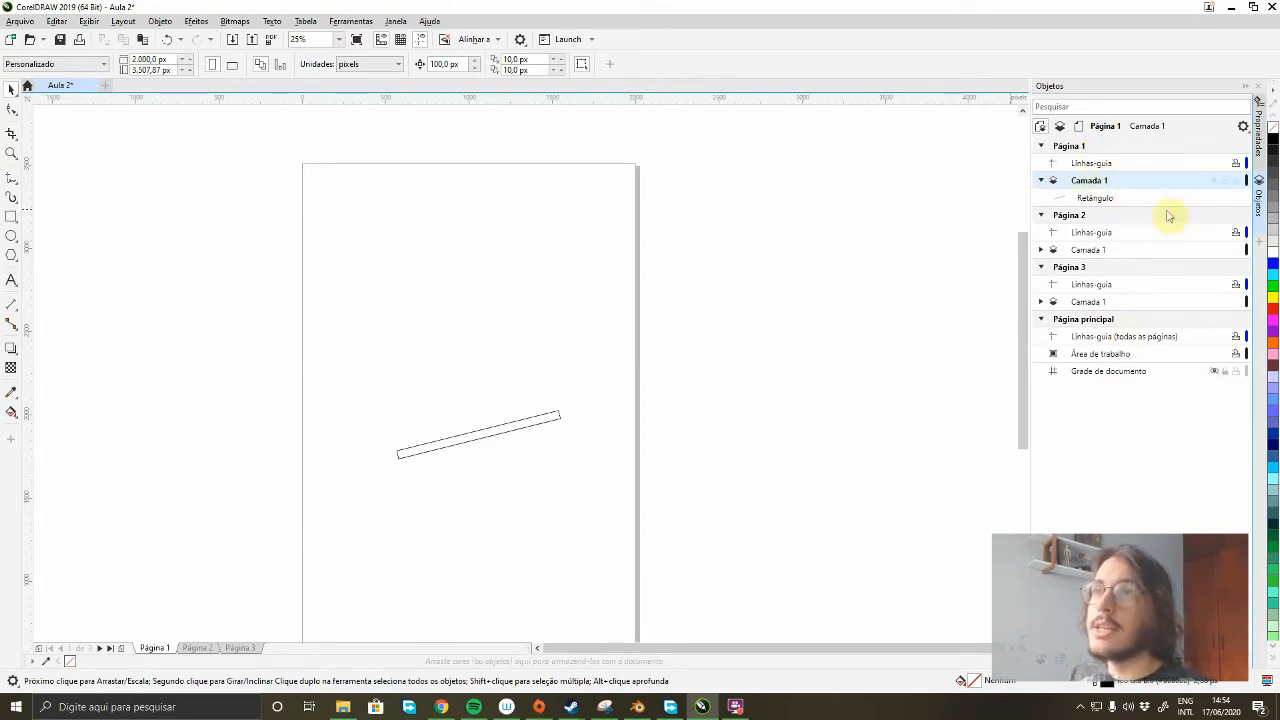
left_click(1068, 147)
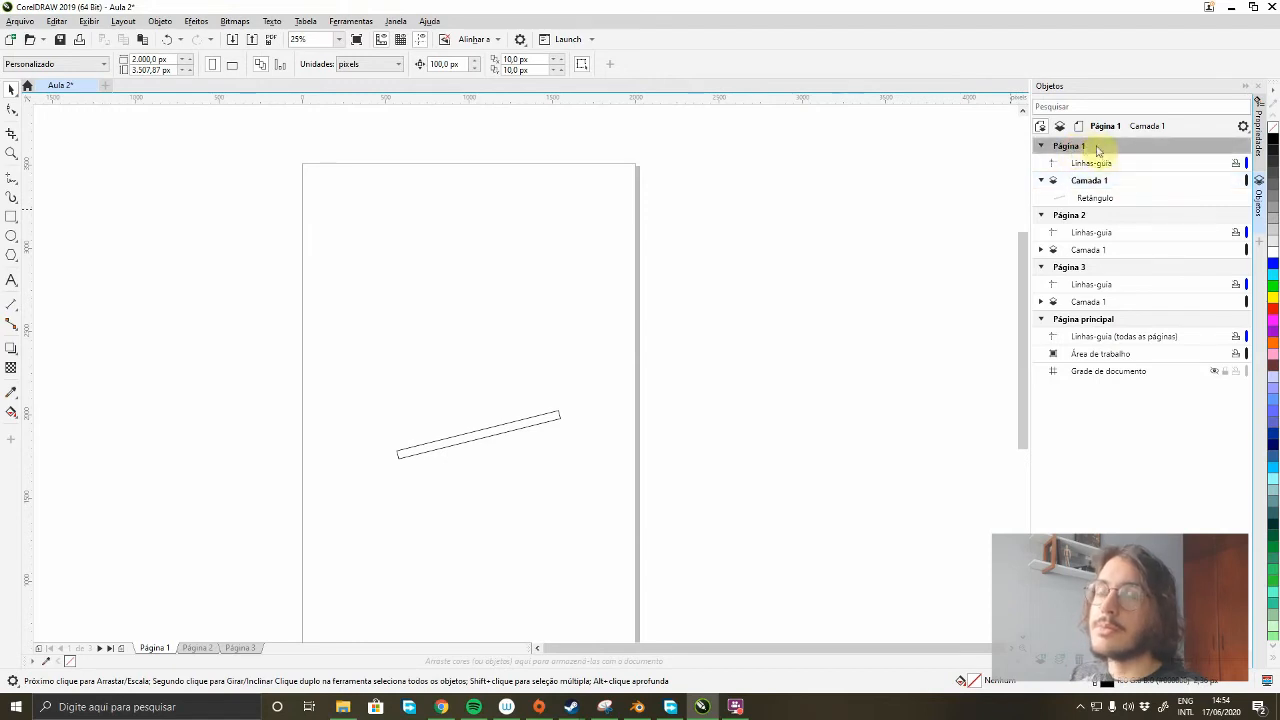
left_click(1094, 198)
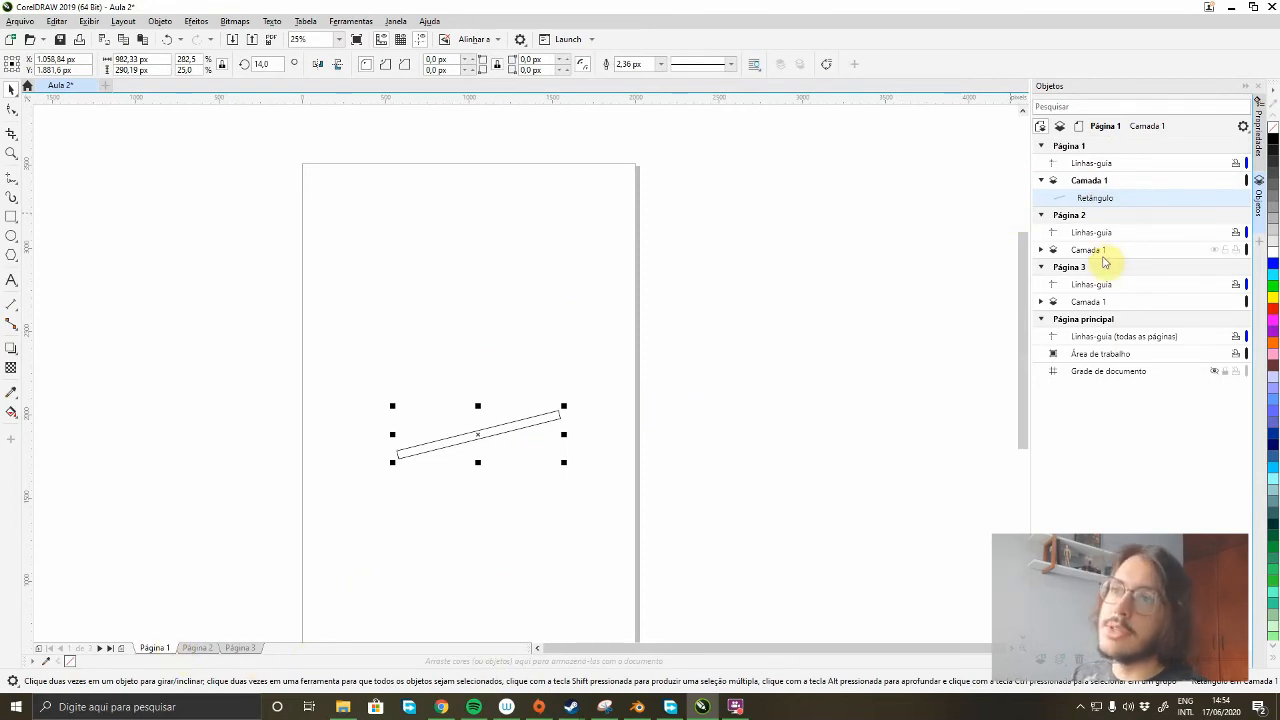
left_click(1040, 250)
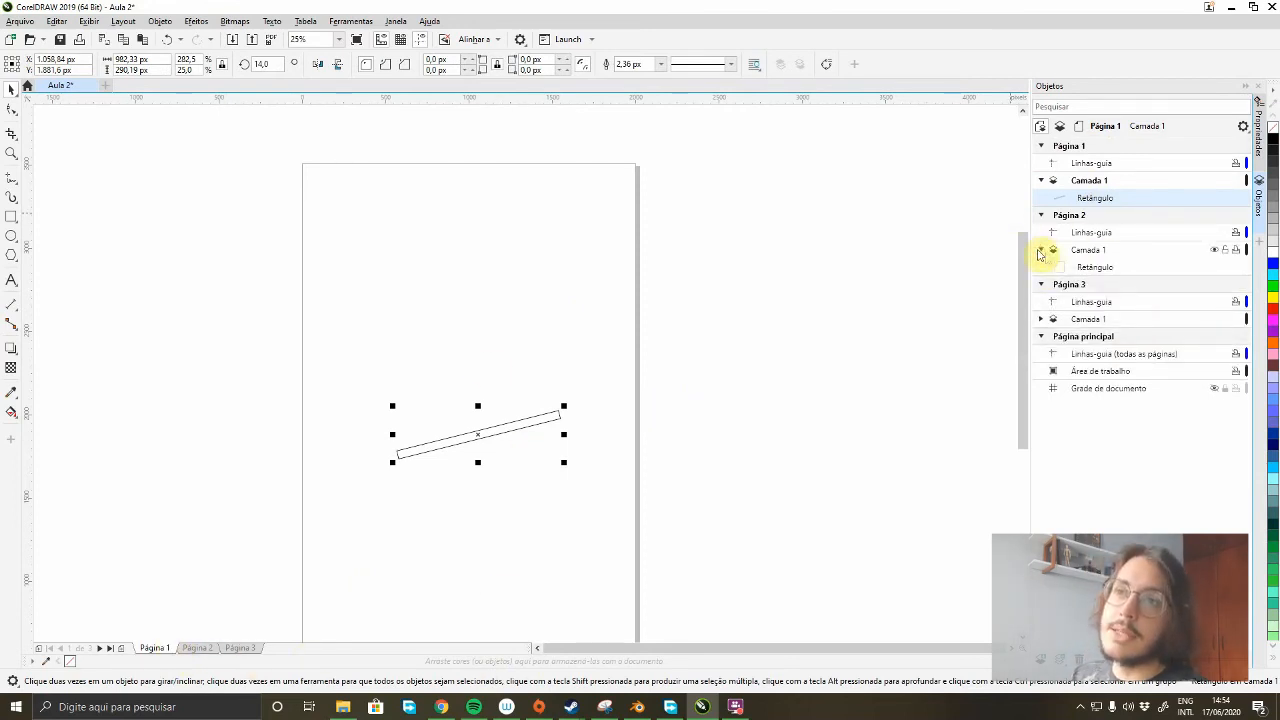
left_click(1114, 272)
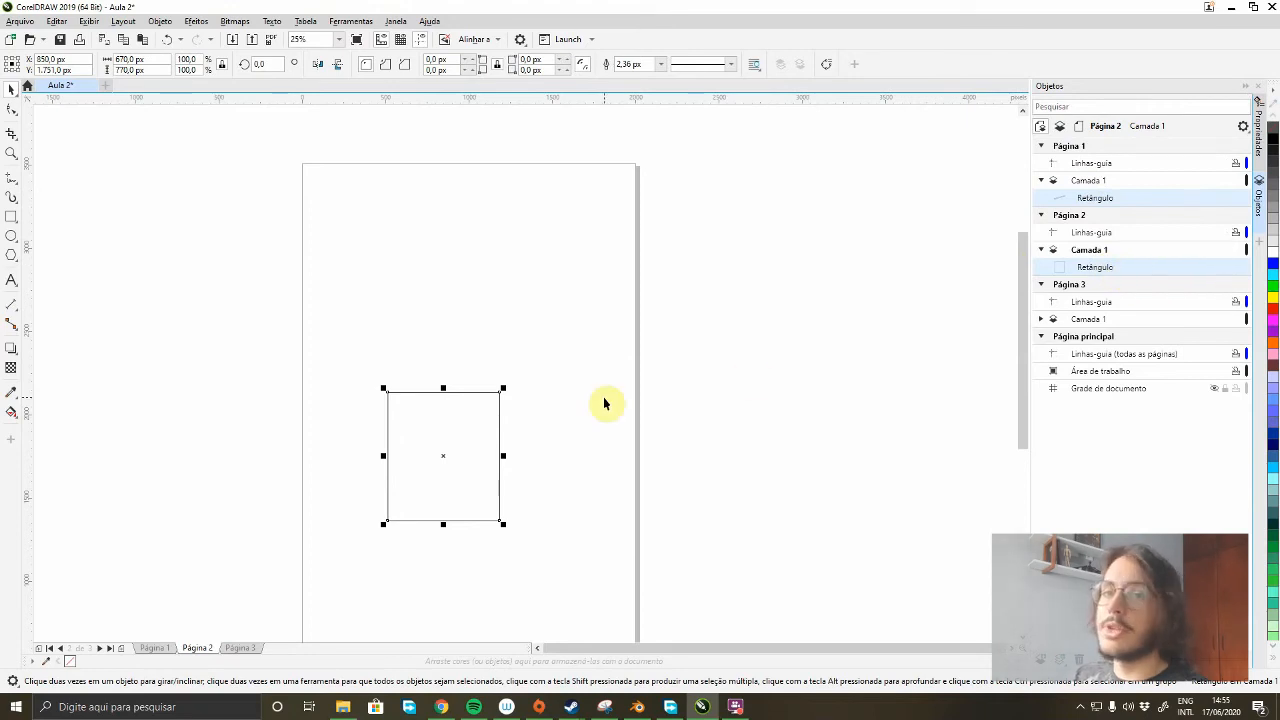
left_click(1091, 319)
left_click(1041, 319)
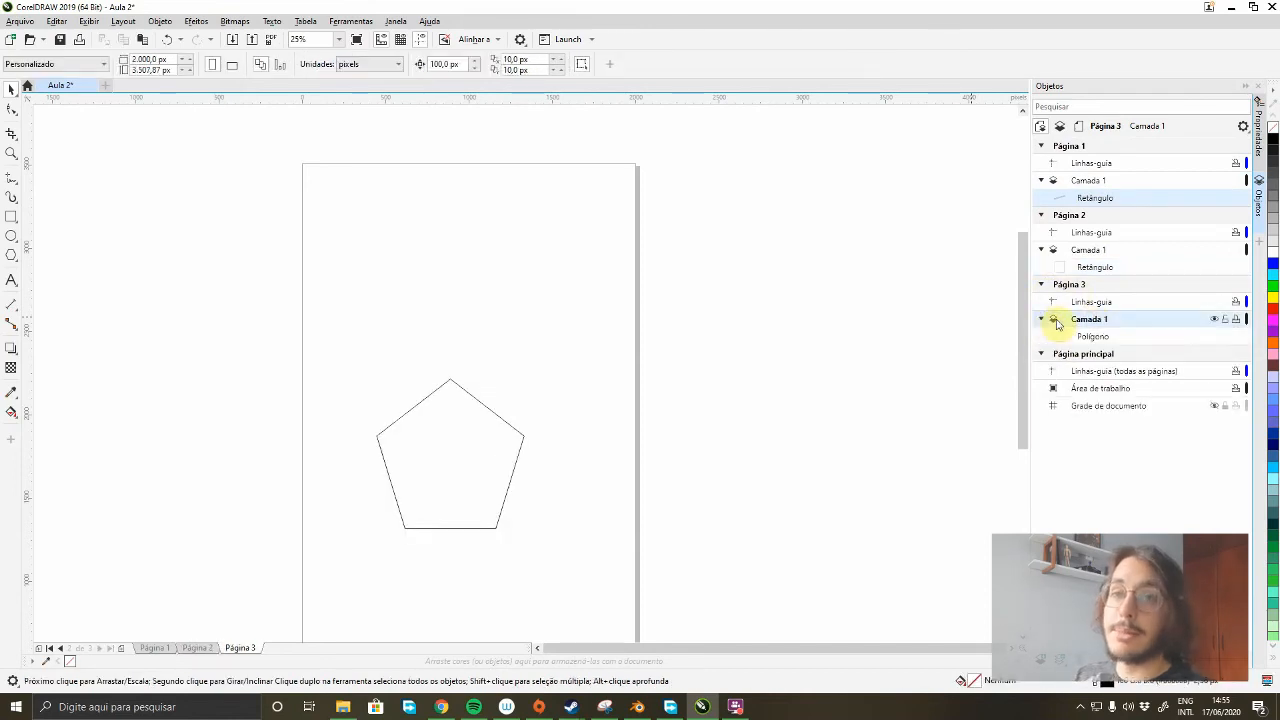
left_click(1086, 337)
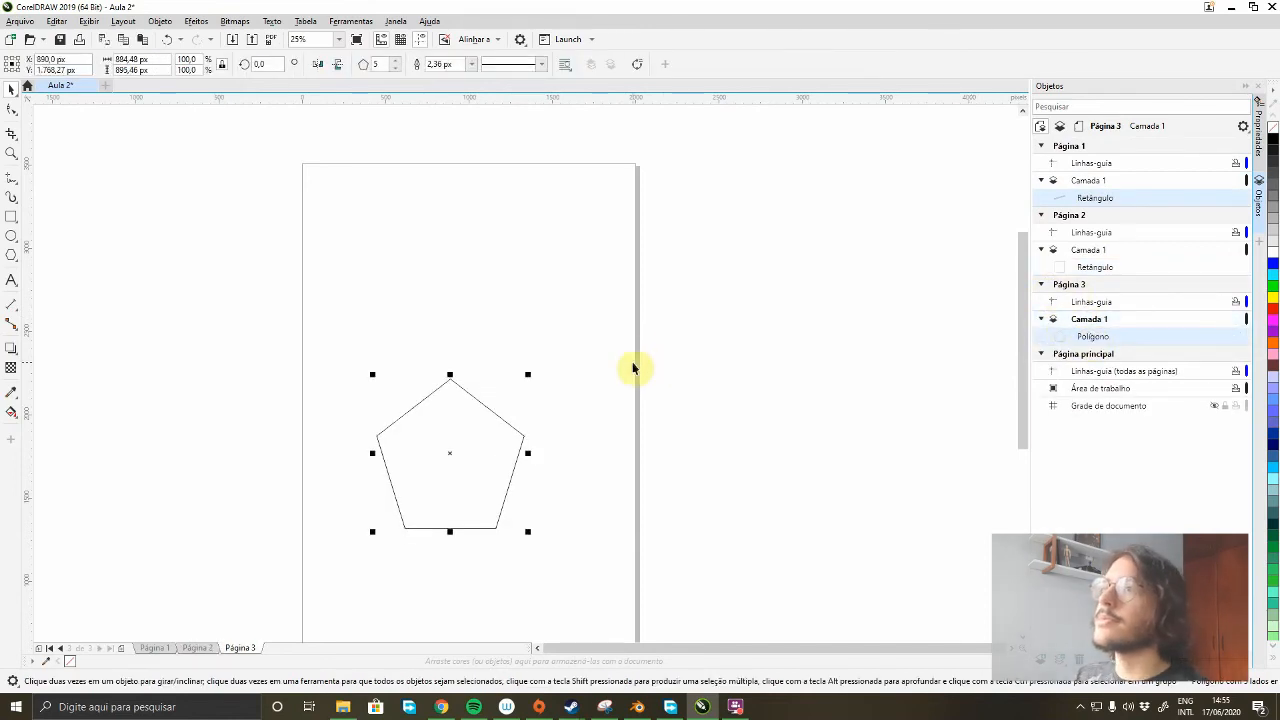
- Return to page 1 and draw an ellipse about 1200 × 724 px above the rotated rectangle
left_click(1089, 181)
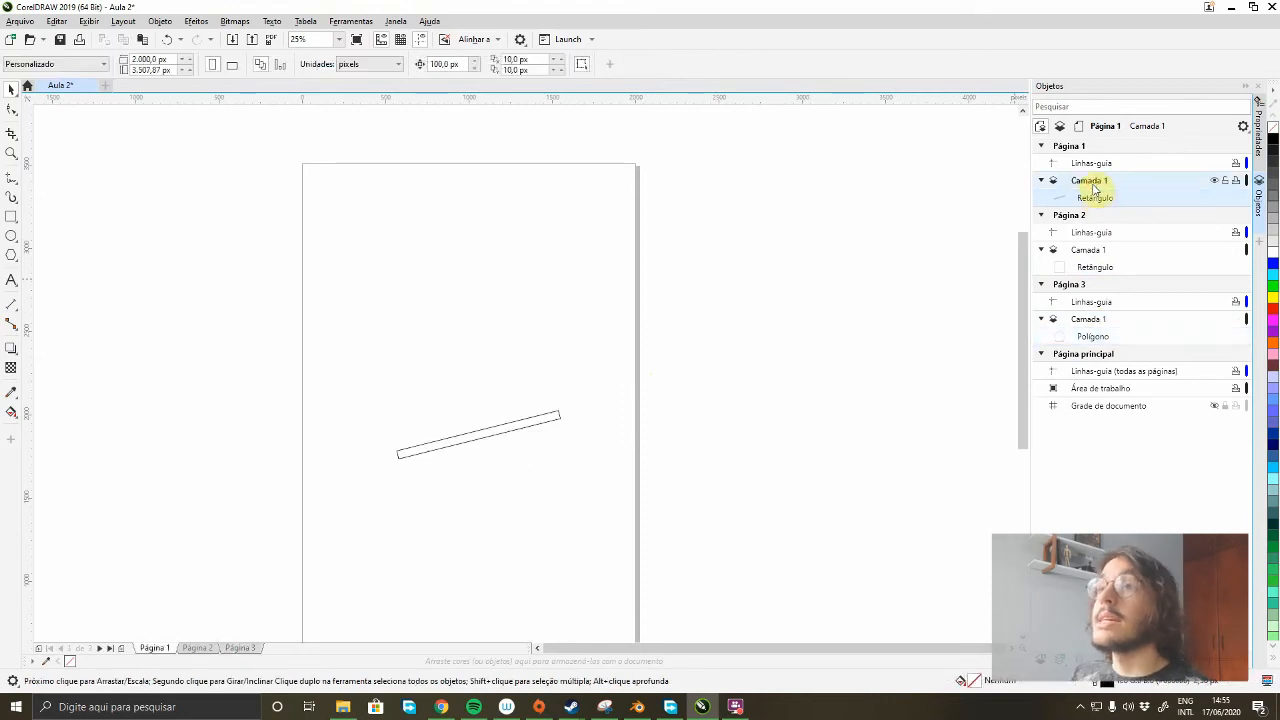
left_click(1066, 147)
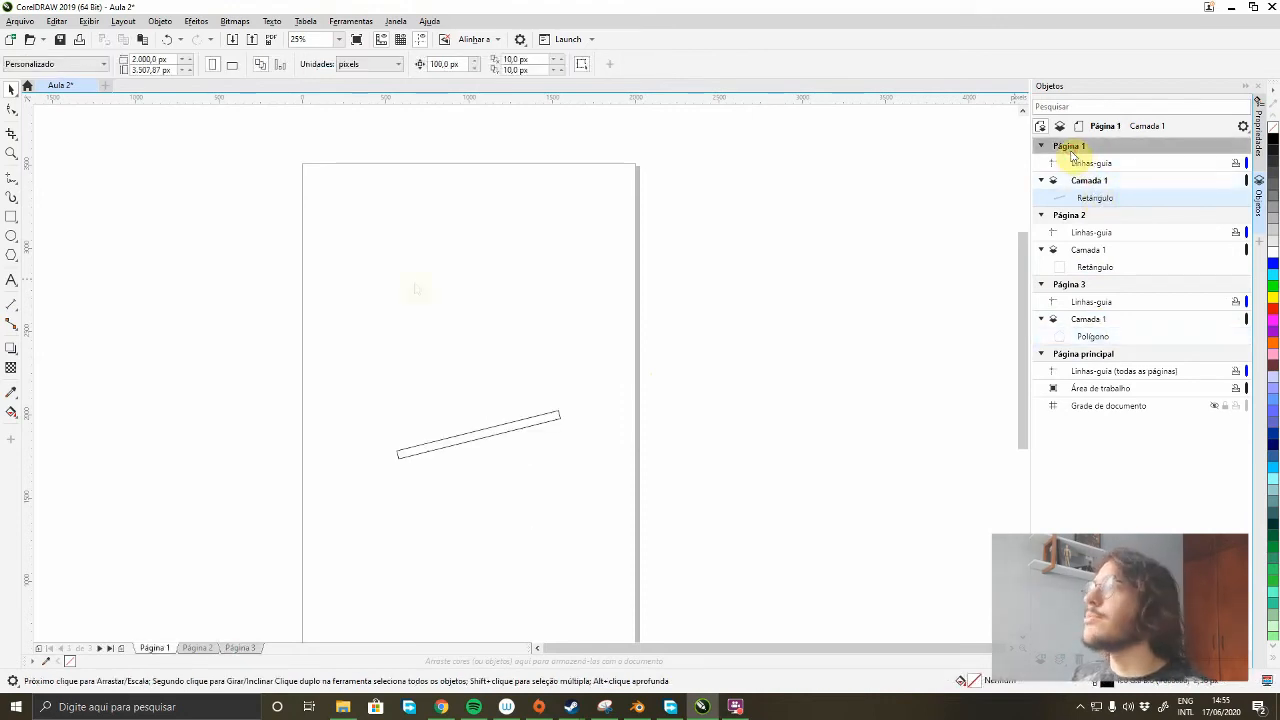
left_click(11, 236)
left_click_drag(388, 268, 591, 390)
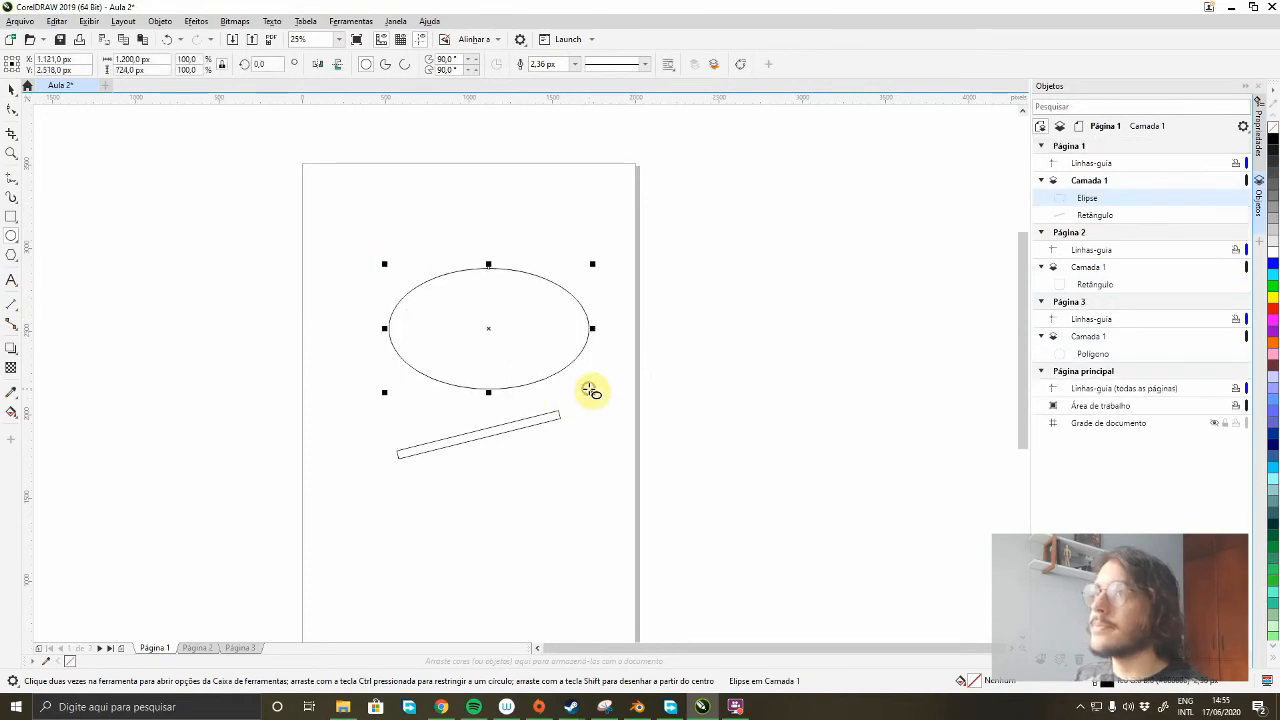
left_click(12, 89)
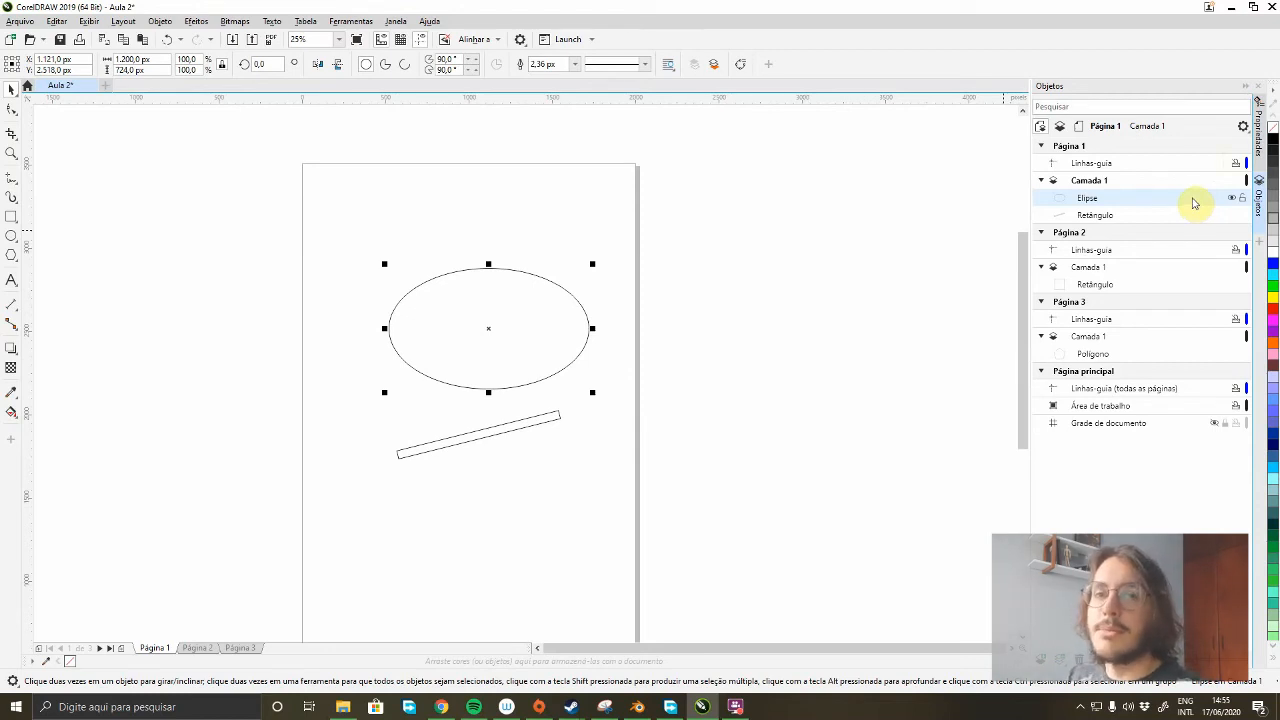
- Apply a black uniform fill to the ellipse through its fill properties
left_click(1258, 132)
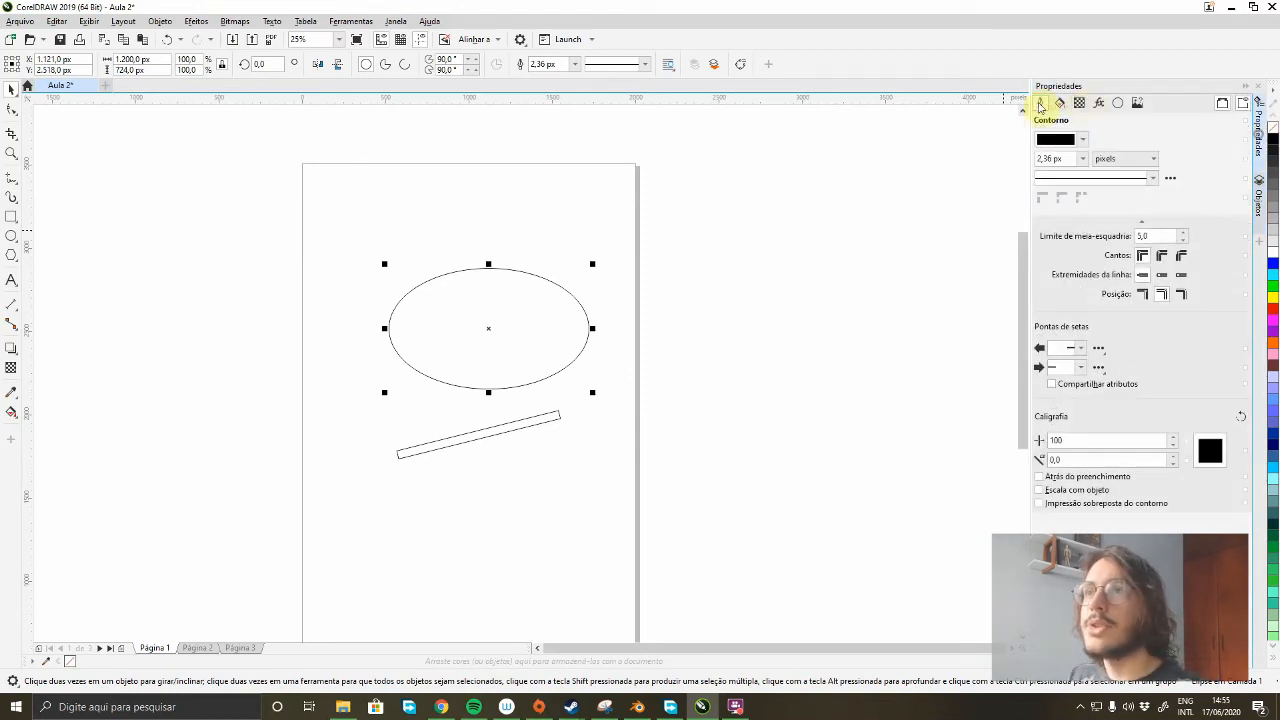
left_click(1059, 103)
left_click(917, 271)
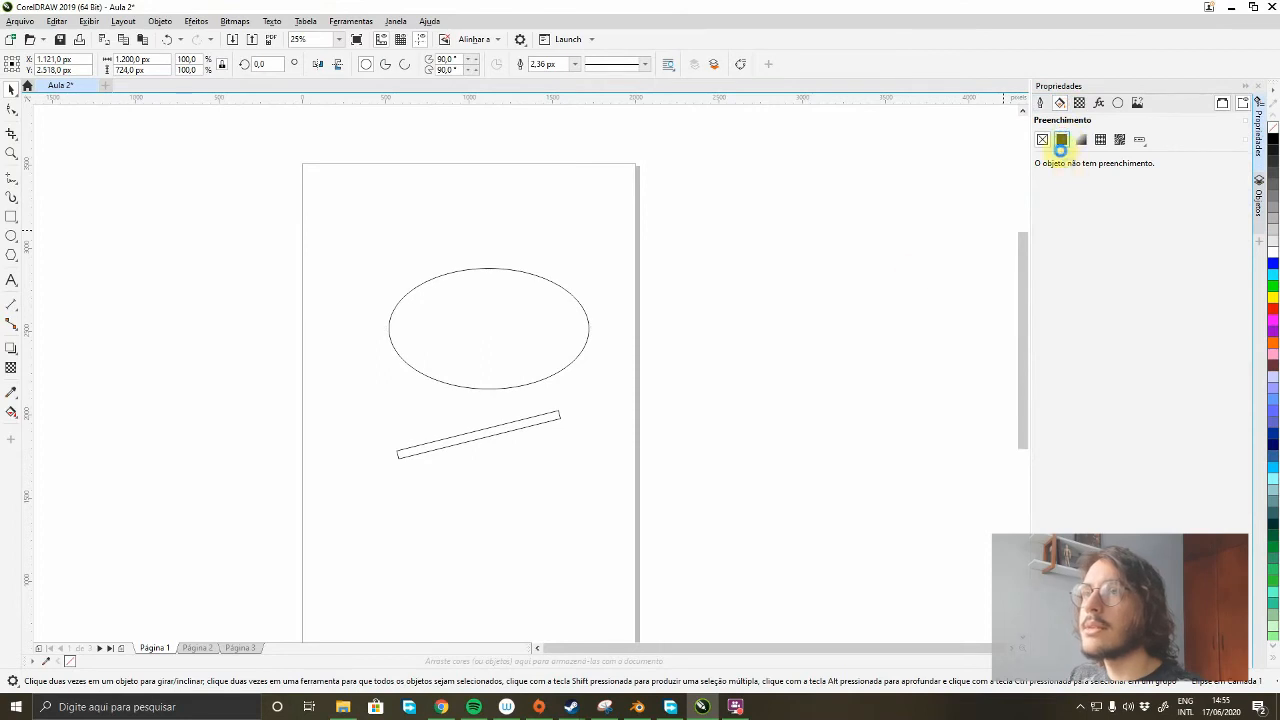
left_click(1061, 139)
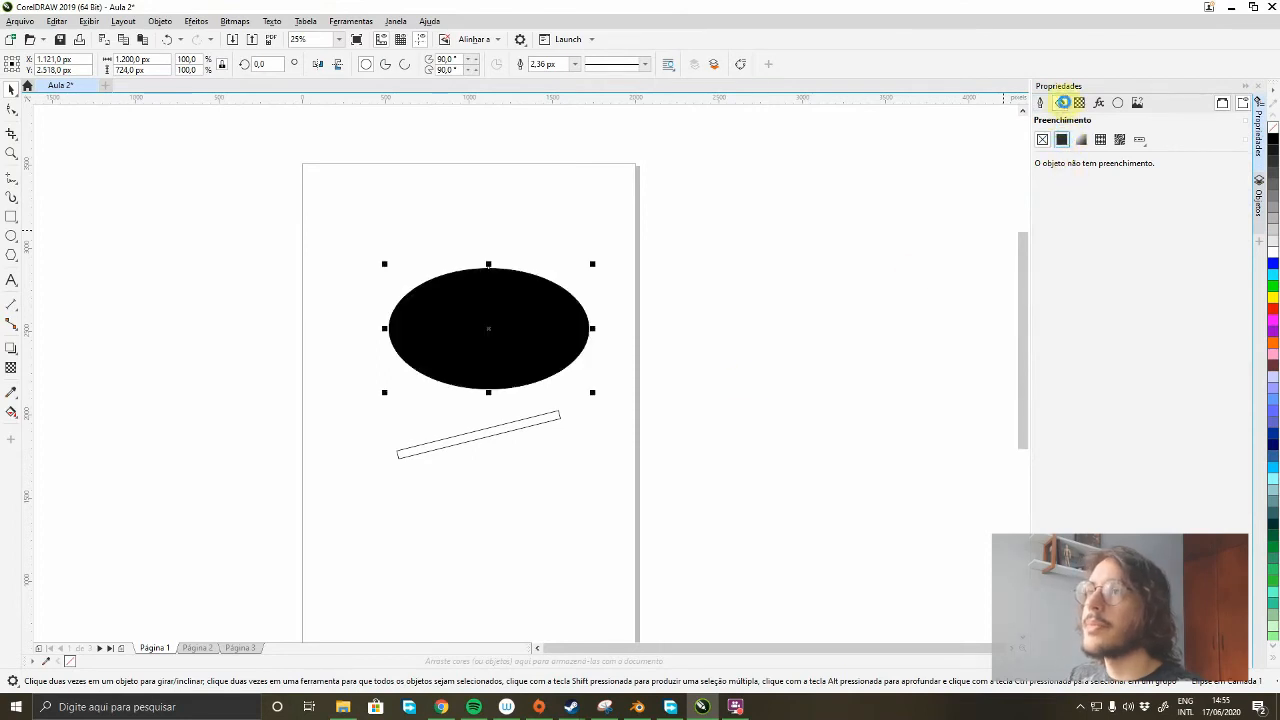
- Give the rotated rectangle a uniform fill in blue #0000FF and deselect it
left_click(480, 432)
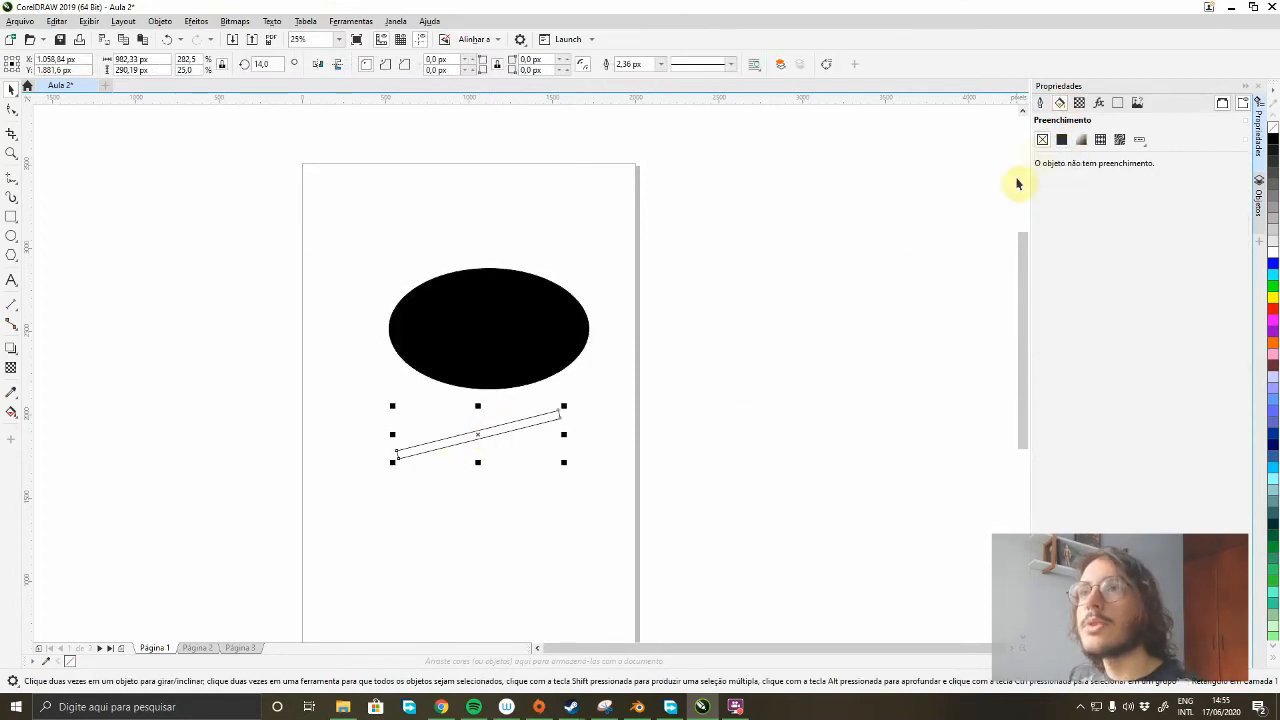
left_click(1061, 139)
left_click(1133, 211)
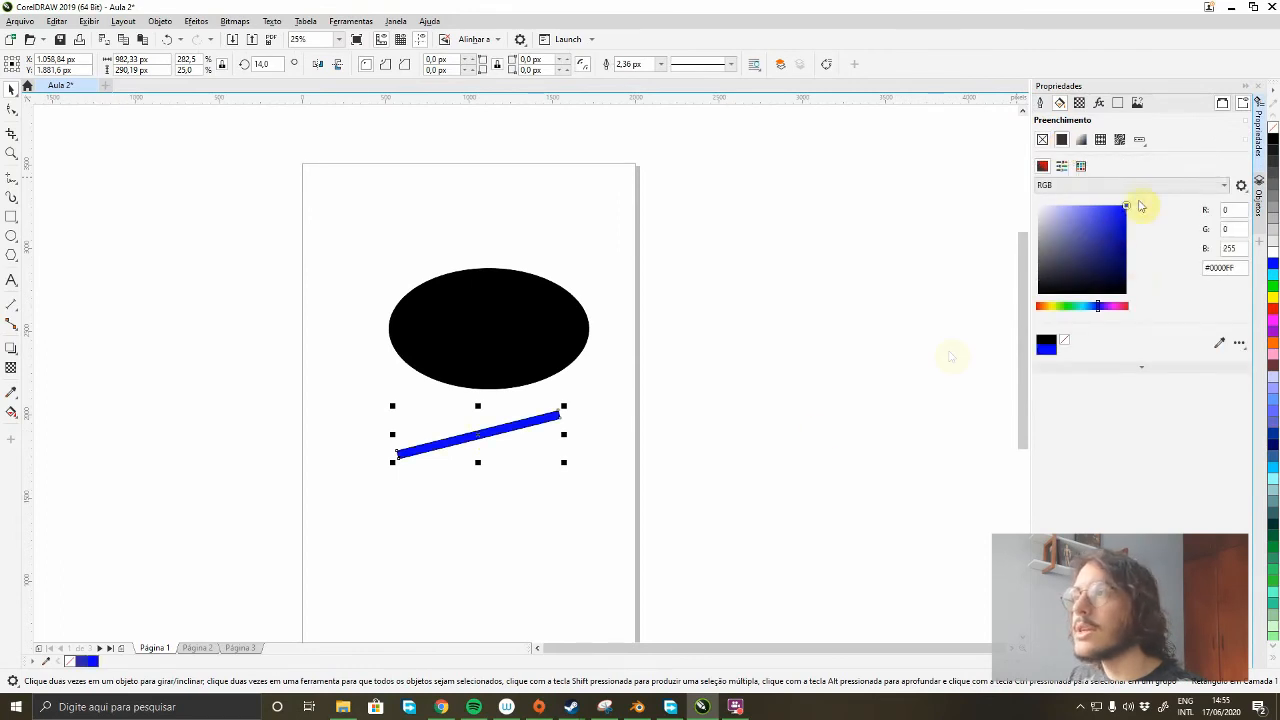
left_click(677, 443)
- Change the ellipse's uniform fill colour to bright red and deselect it
left_click(538, 330)
left_click(1061, 139)
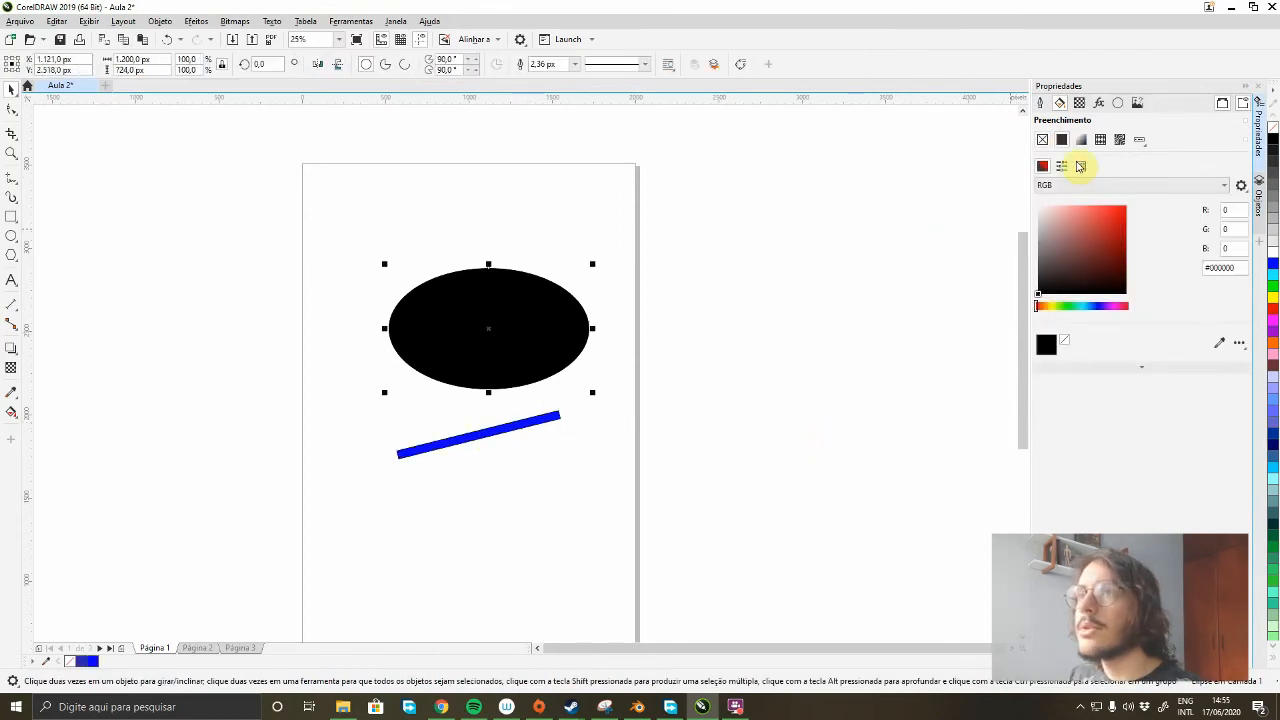
left_click(1126, 207)
left_click(785, 376)
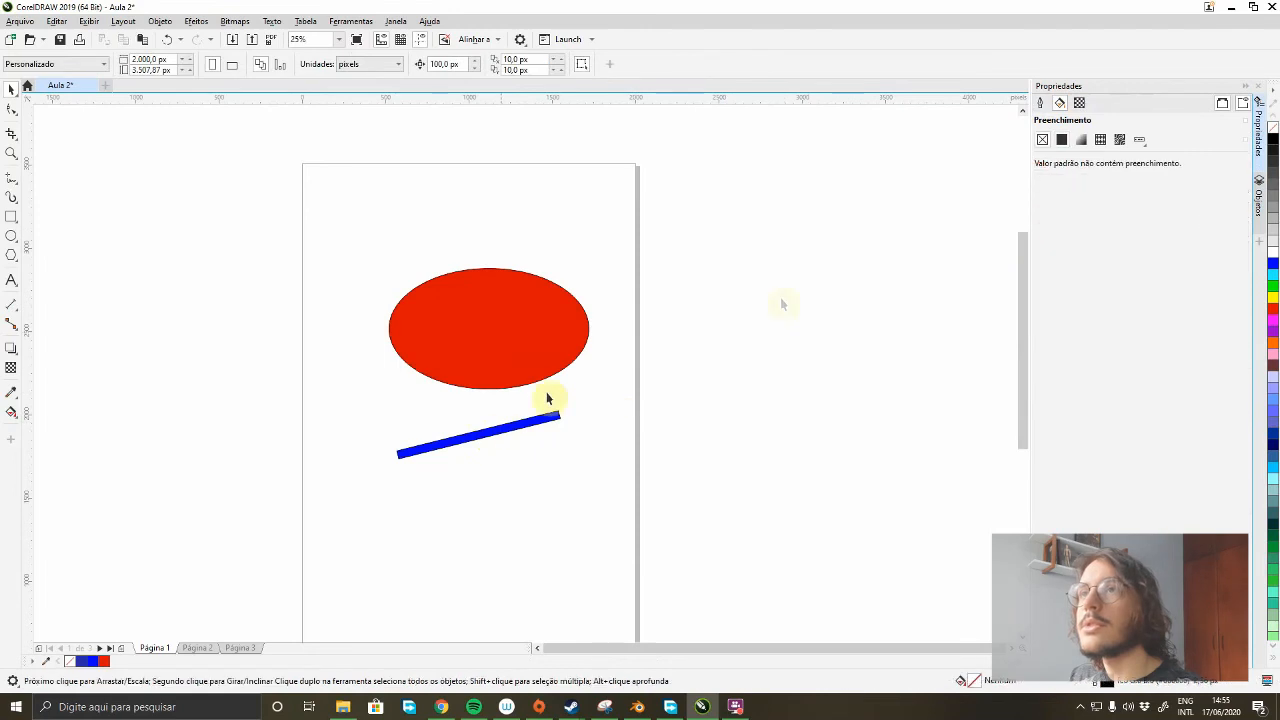
- Select the ellipse from page 1's object list and move it down until it overlaps the blue rectangle
left_click(1259, 195)
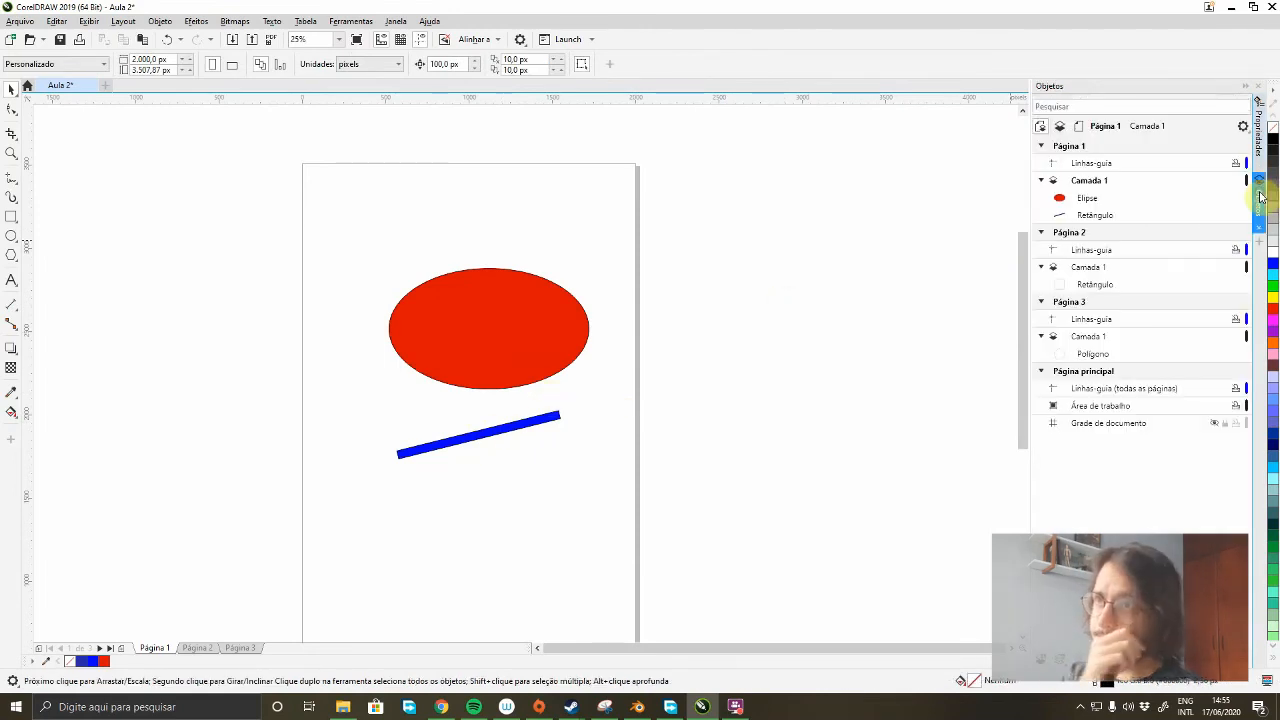
left_click(1110, 200)
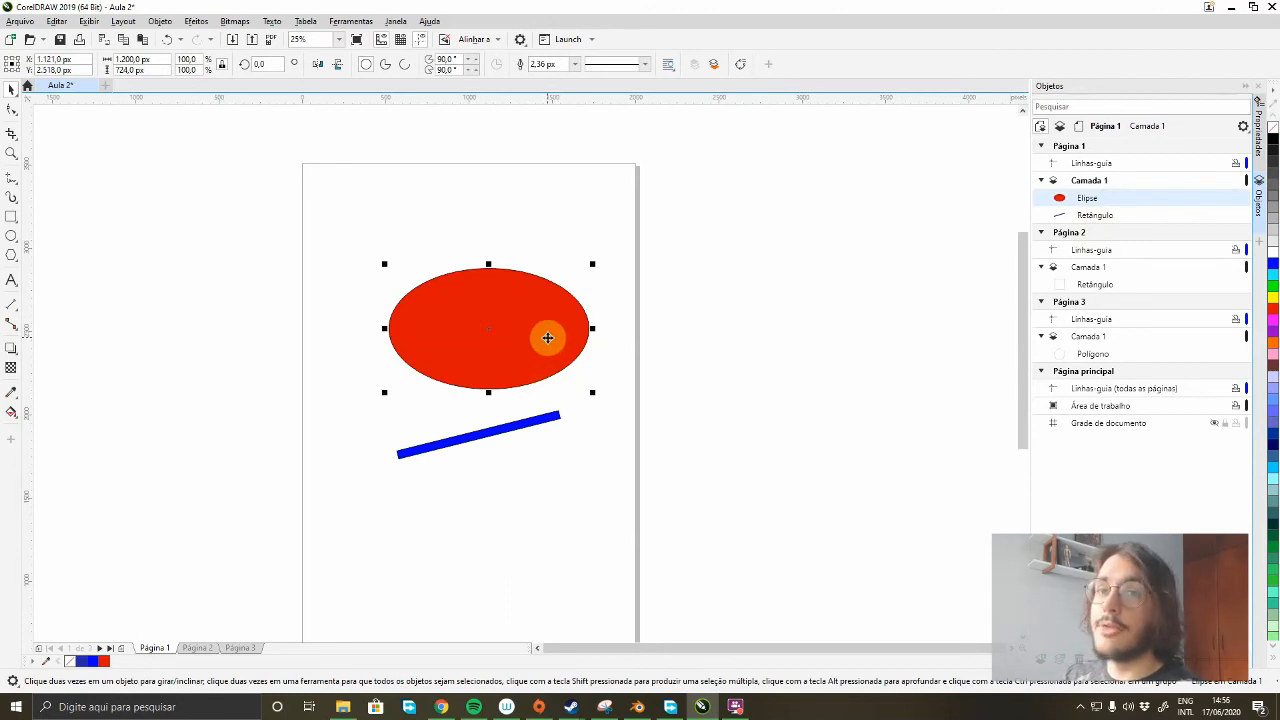
left_click_drag(547, 338, 574, 376)
left_click(640, 546)
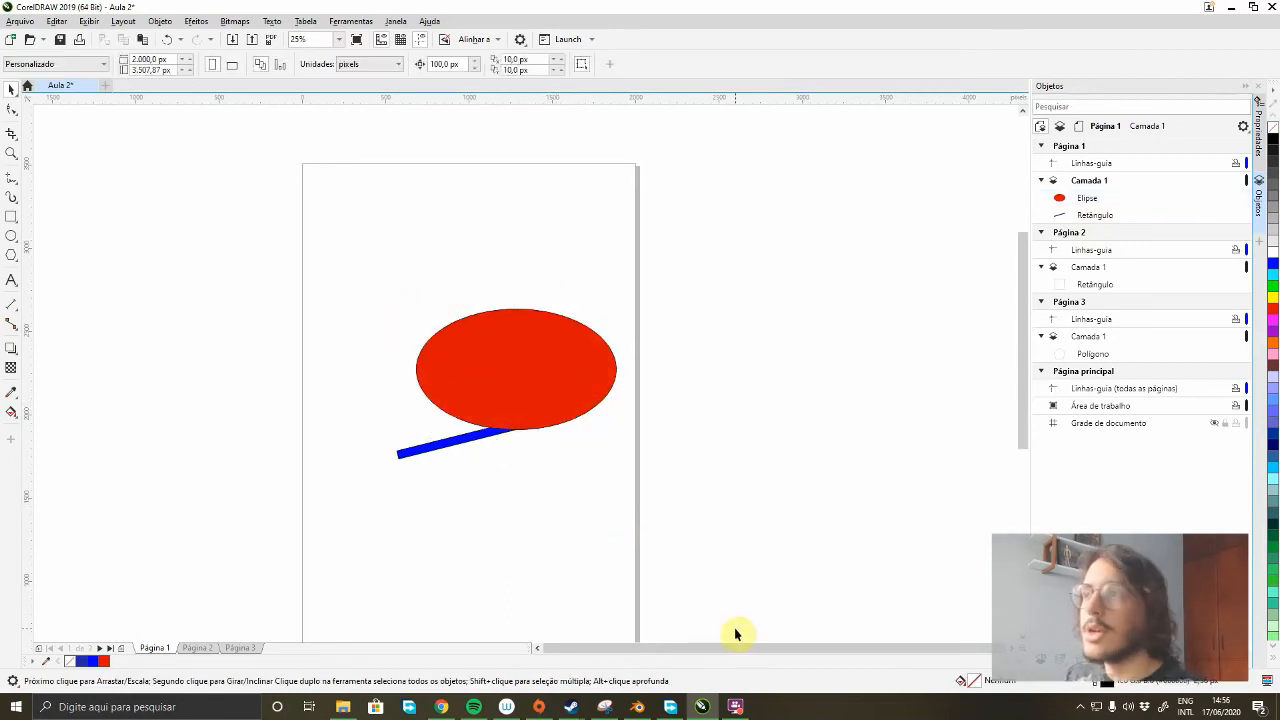
left_click_drag(516, 410, 544, 419)
- Reorder the blue rectangle above the ellipse in page 1's object list and move it slightly up and left on the page
left_click_drag(1093, 220, 1100, 190)
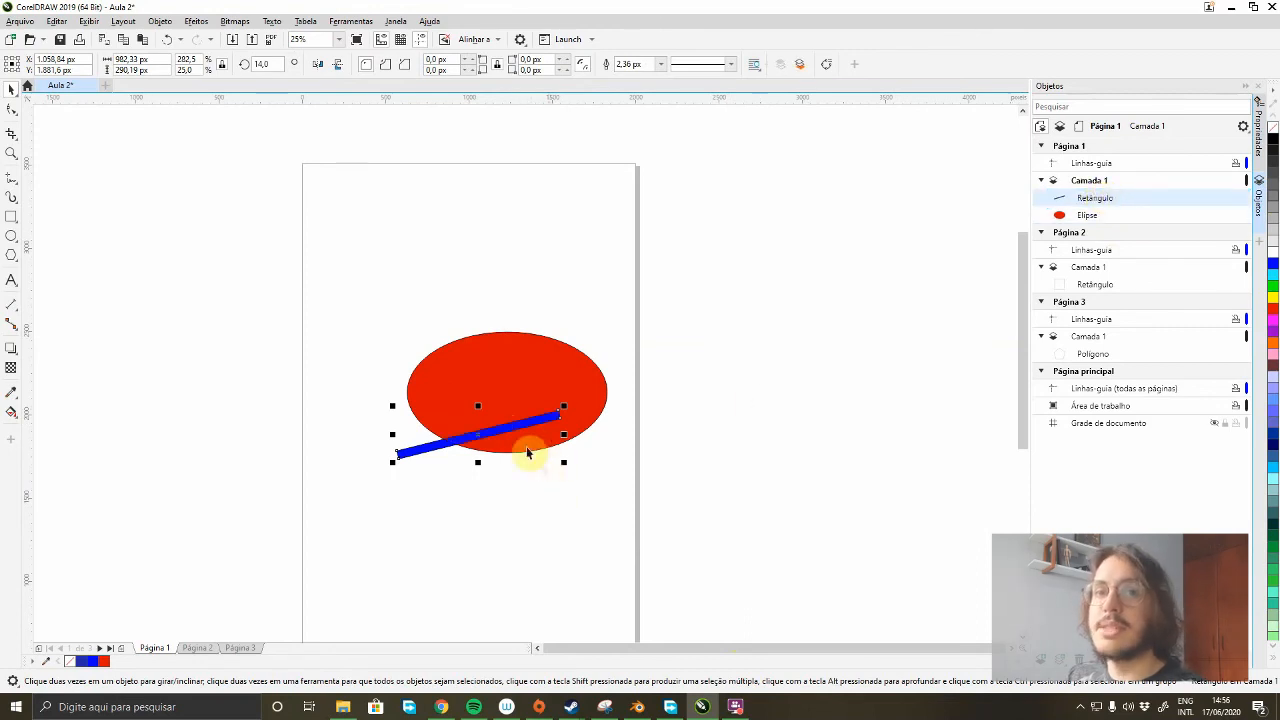
left_click_drag(543, 422, 500, 404)
left_click(631, 456)
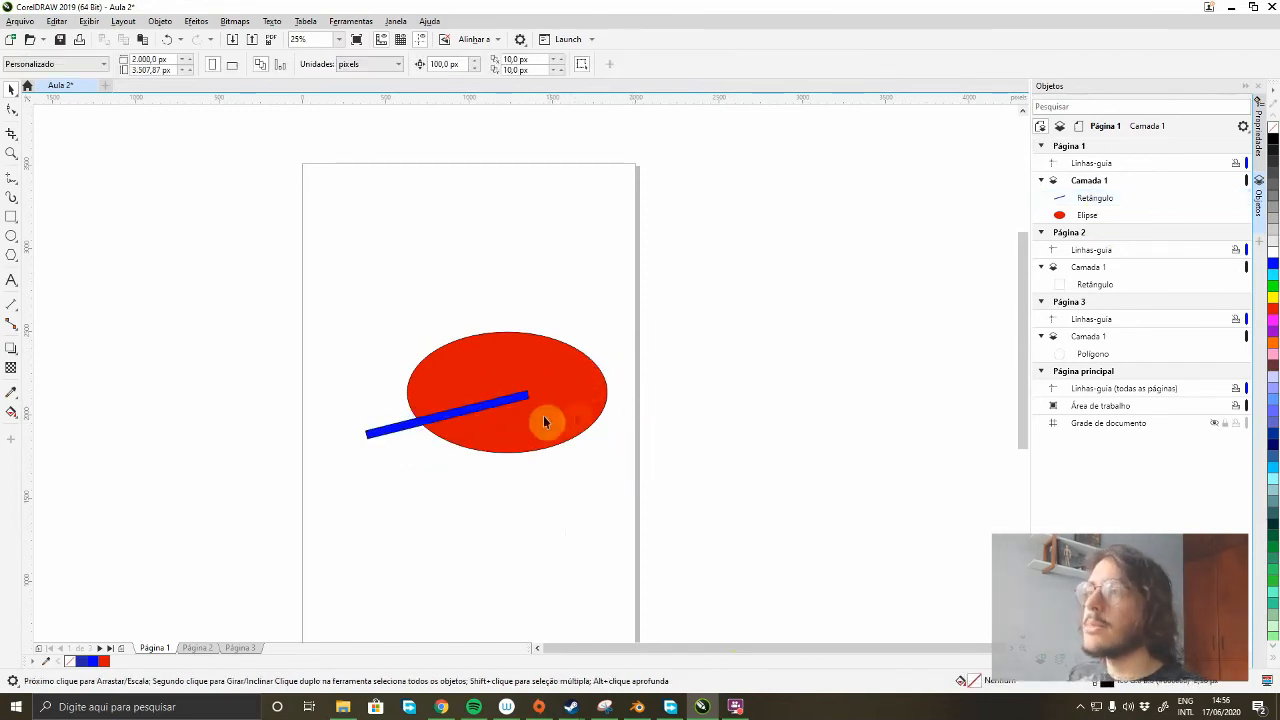
left_click(571, 414)
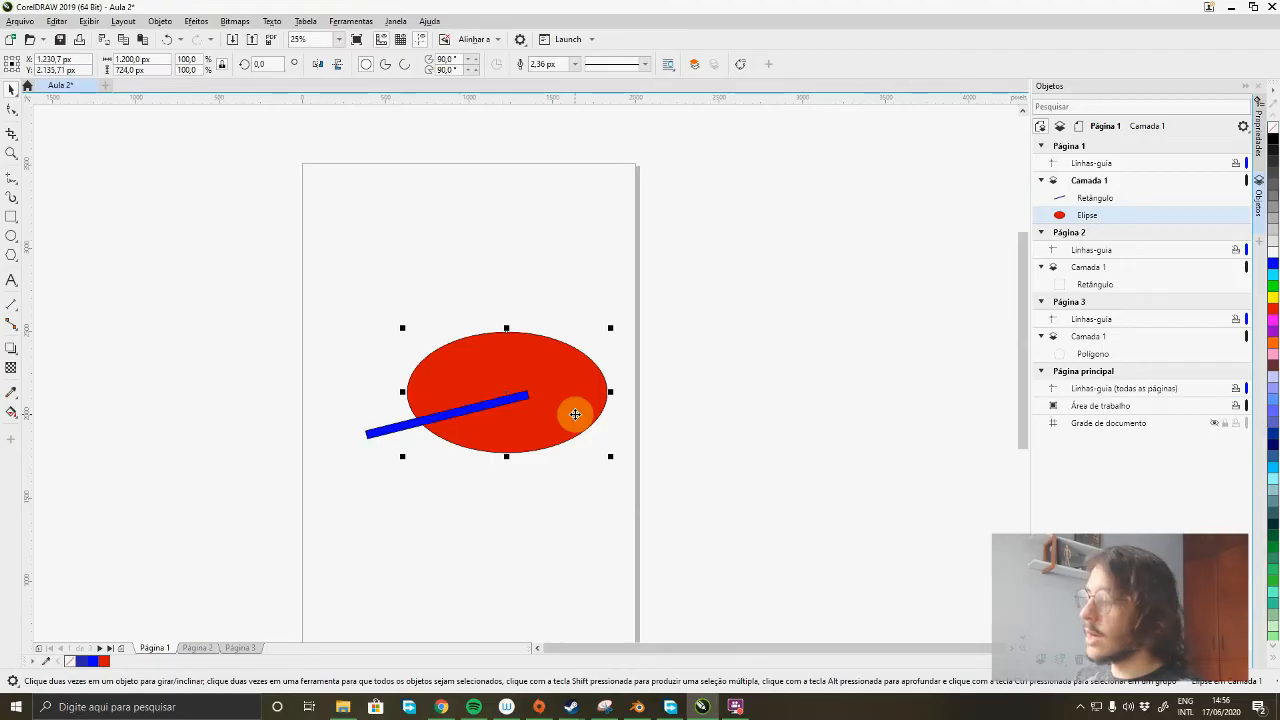
key("Page_Up")
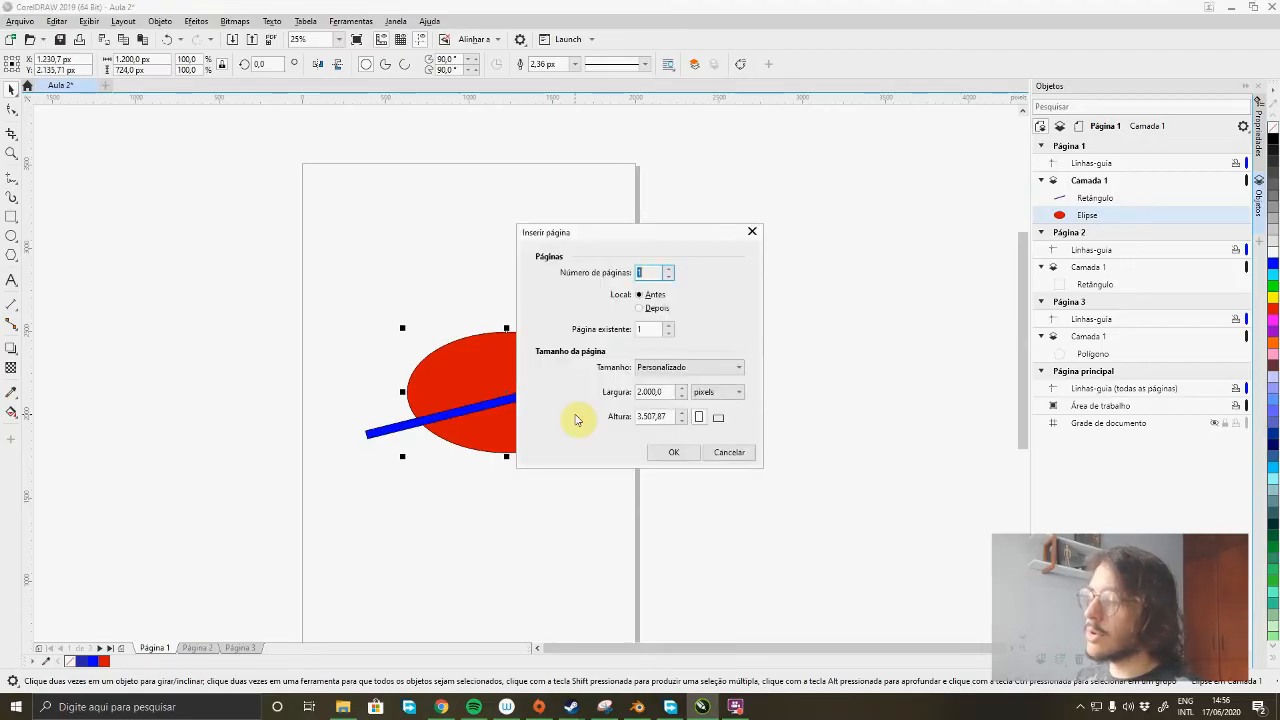
left_click(729, 453)
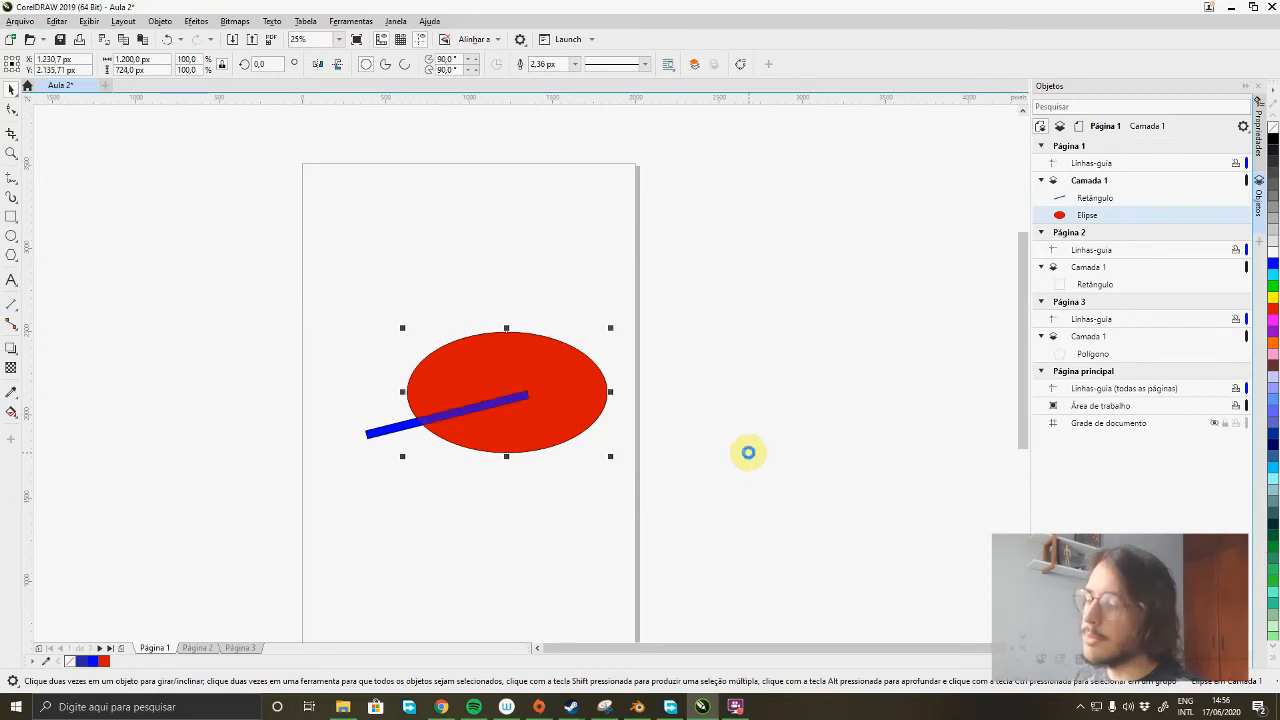
- Bring the red ellipse to the front of the layer, try sending it to the back, and undo that last reordering
key("shift+Page_Up")
key("shift+Page_Down")
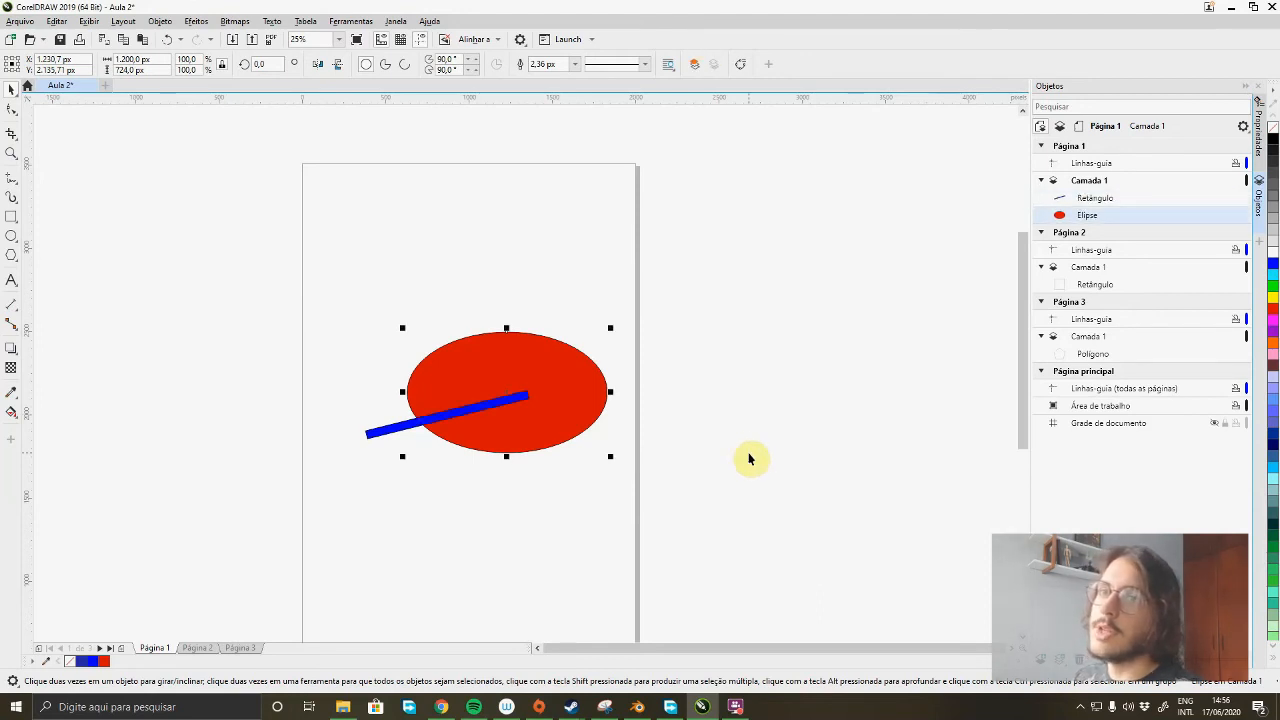
left_click(722, 463)
left_click(578, 403)
left_click(717, 463)
key("ctrl+z")
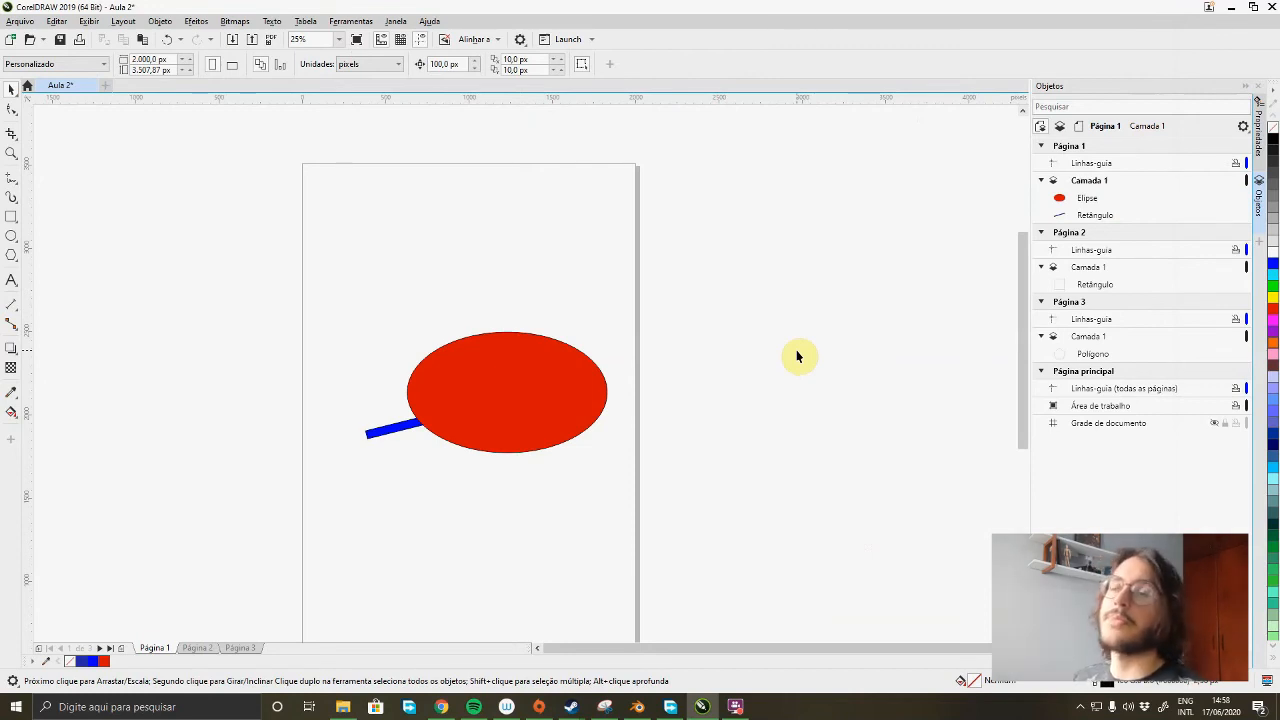
- Hide the red ellipse on page 1 using its visibility setting in the object list
left_click(1085, 200)
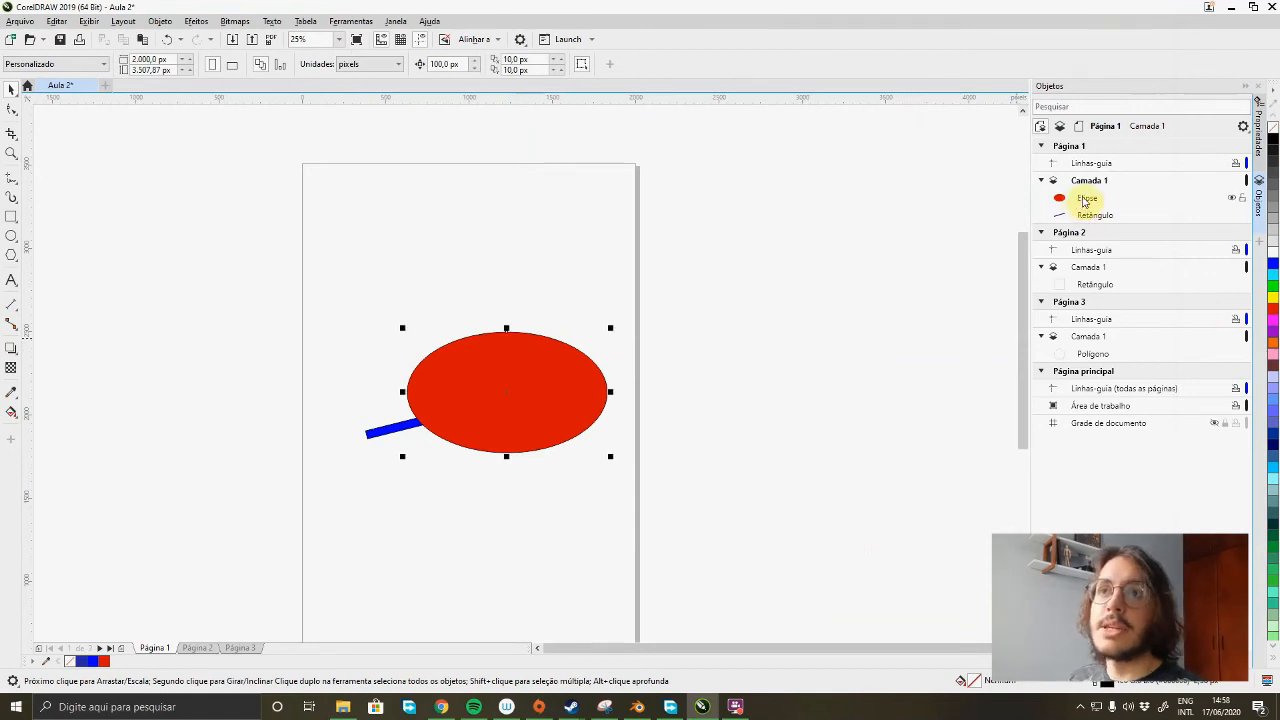
left_click(1234, 200)
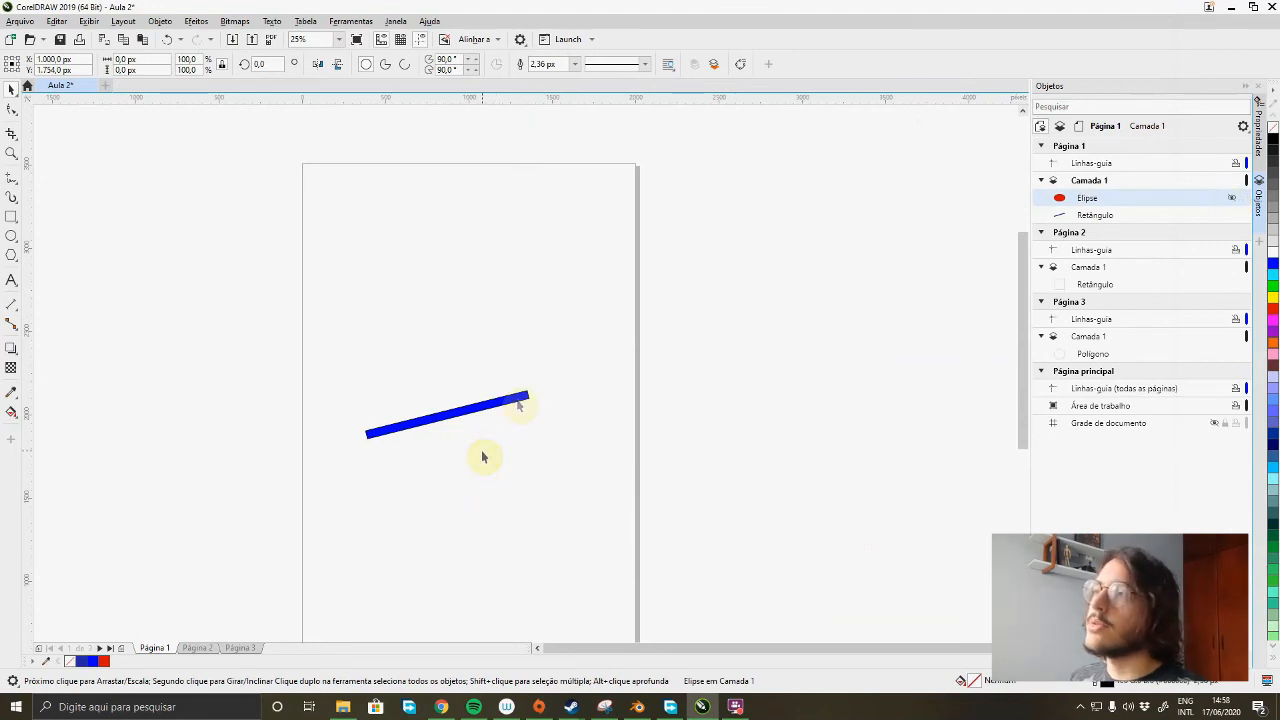
- Try area-selecting the hidden red ellipse on page 1 and make it visible again in the object list
left_click_drag(350, 240, 691, 568)
left_click_drag(478, 286, 675, 497)
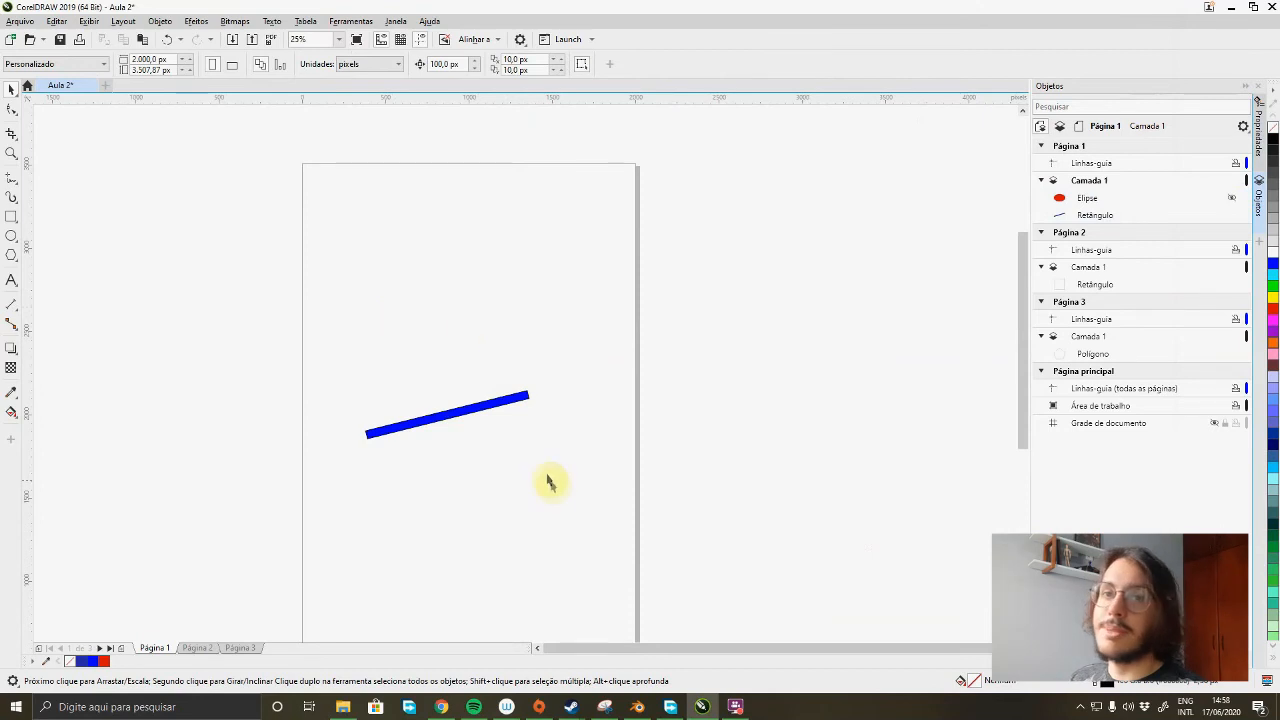
left_click(1233, 203)
left_click(523, 381)
left_click(577, 297)
left_click(531, 401)
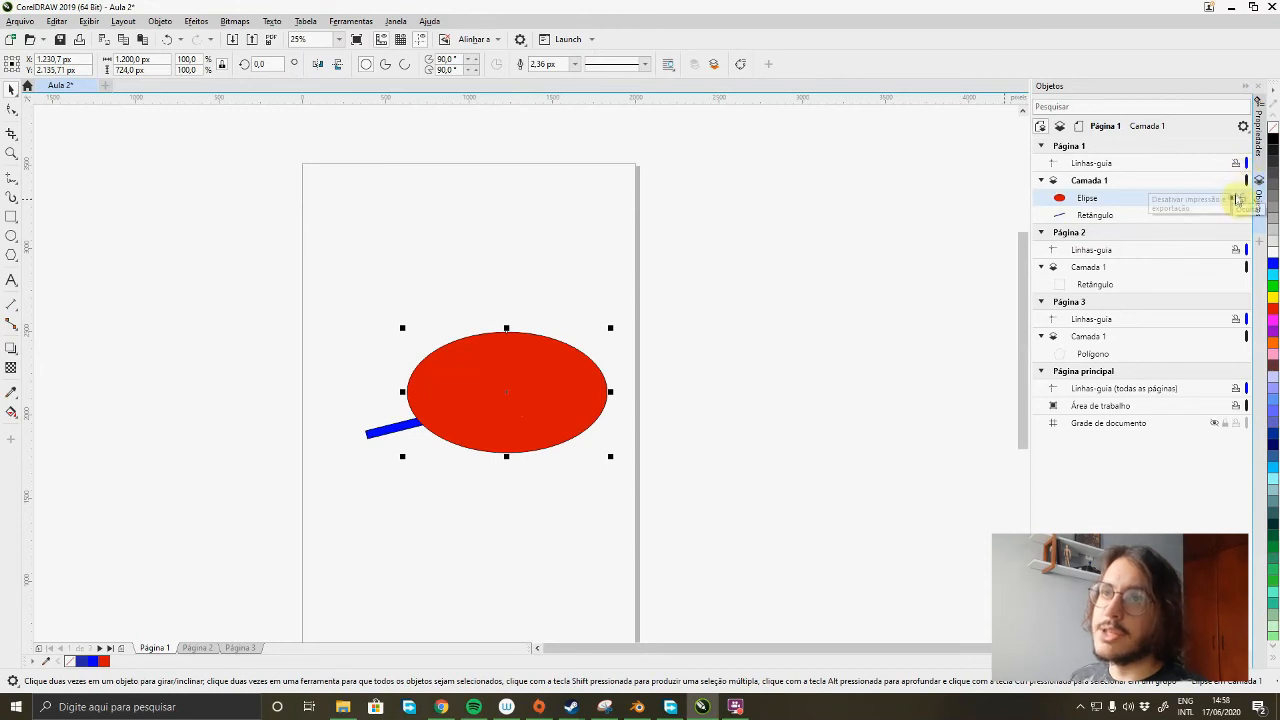
- Lock the red ellipse on page 1 and try to select it on the page
left_click(1243, 203)
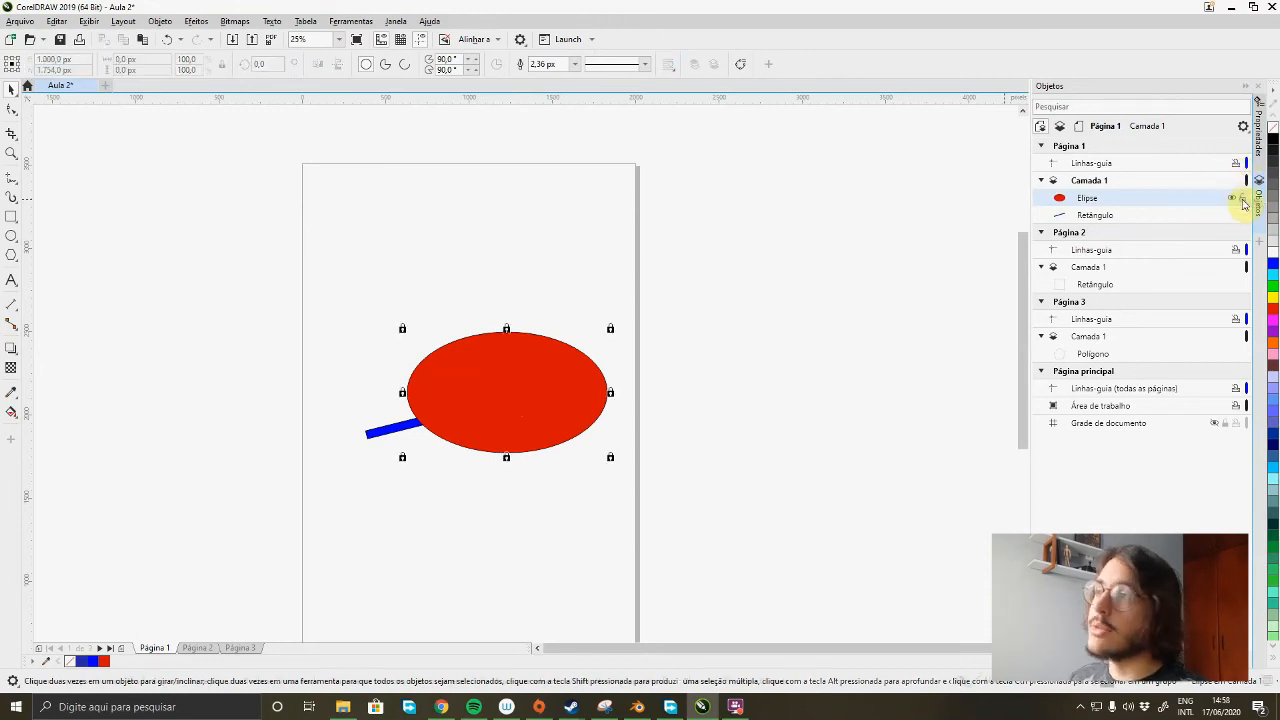
left_click(555, 402)
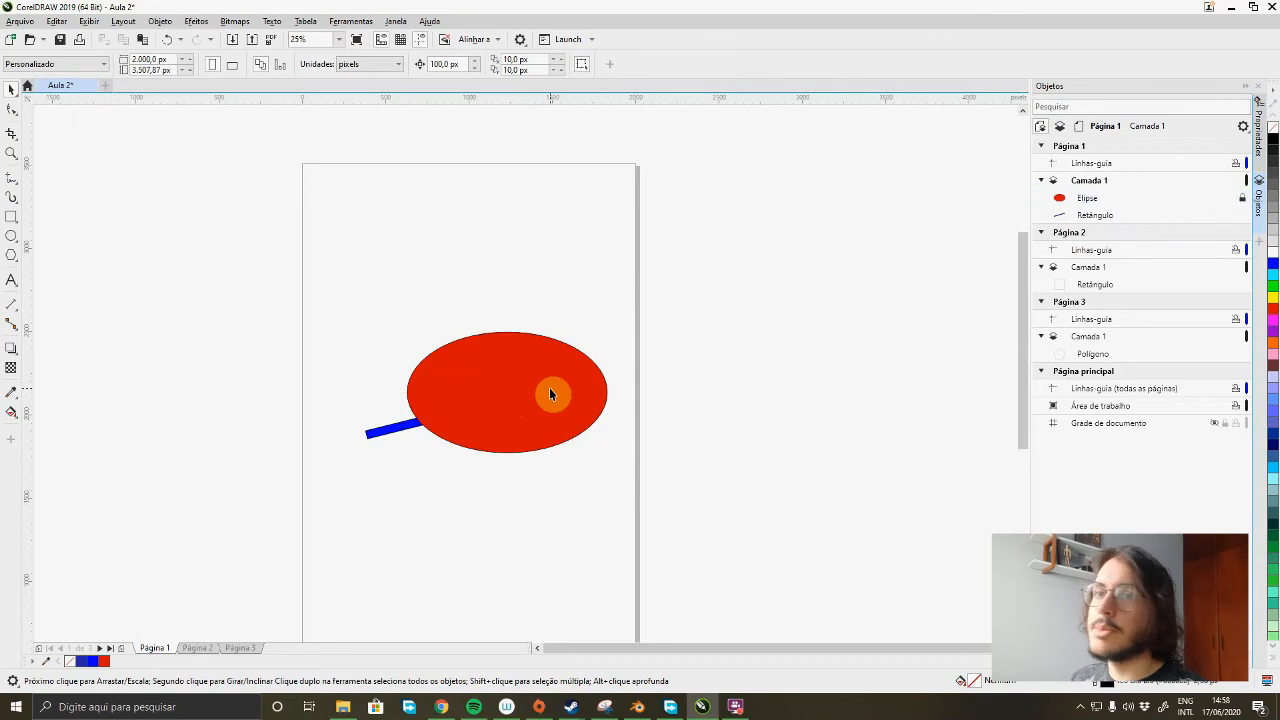
left_click_drag(406, 304, 651, 509)
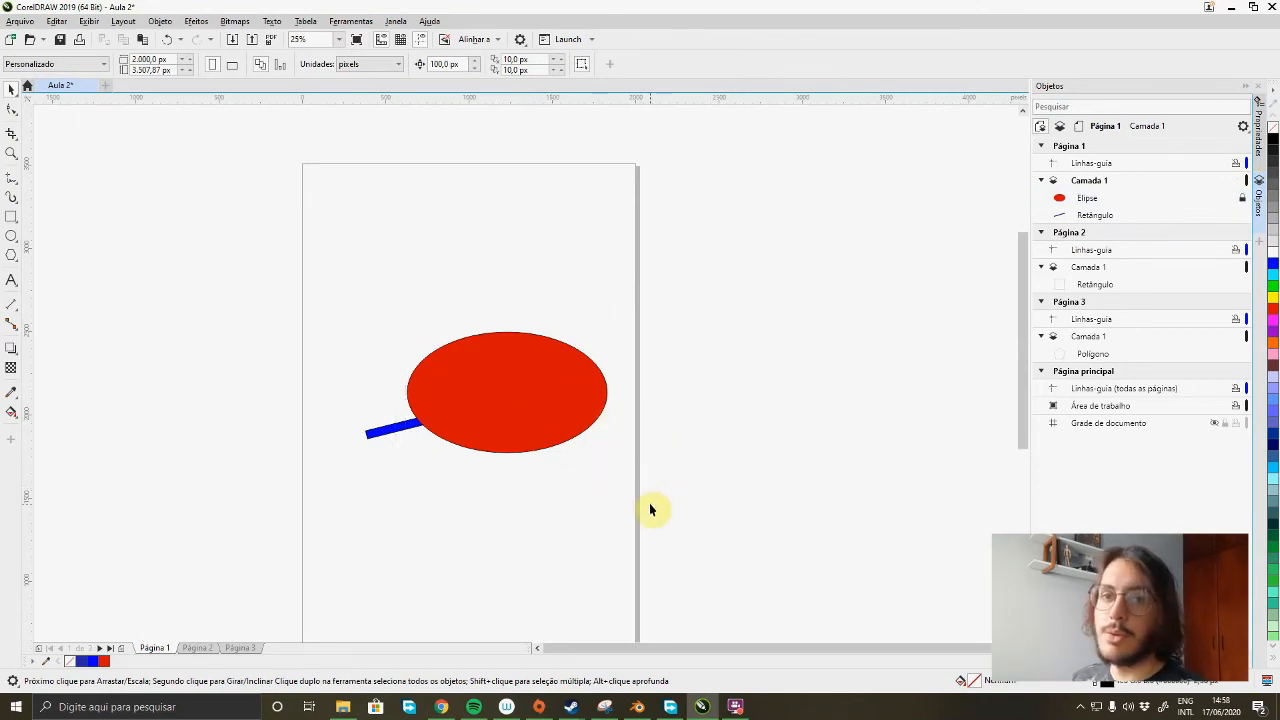
- Move the blue rectangle slightly down and left, and unlock the red ellipse on page 1
left_click(383, 433)
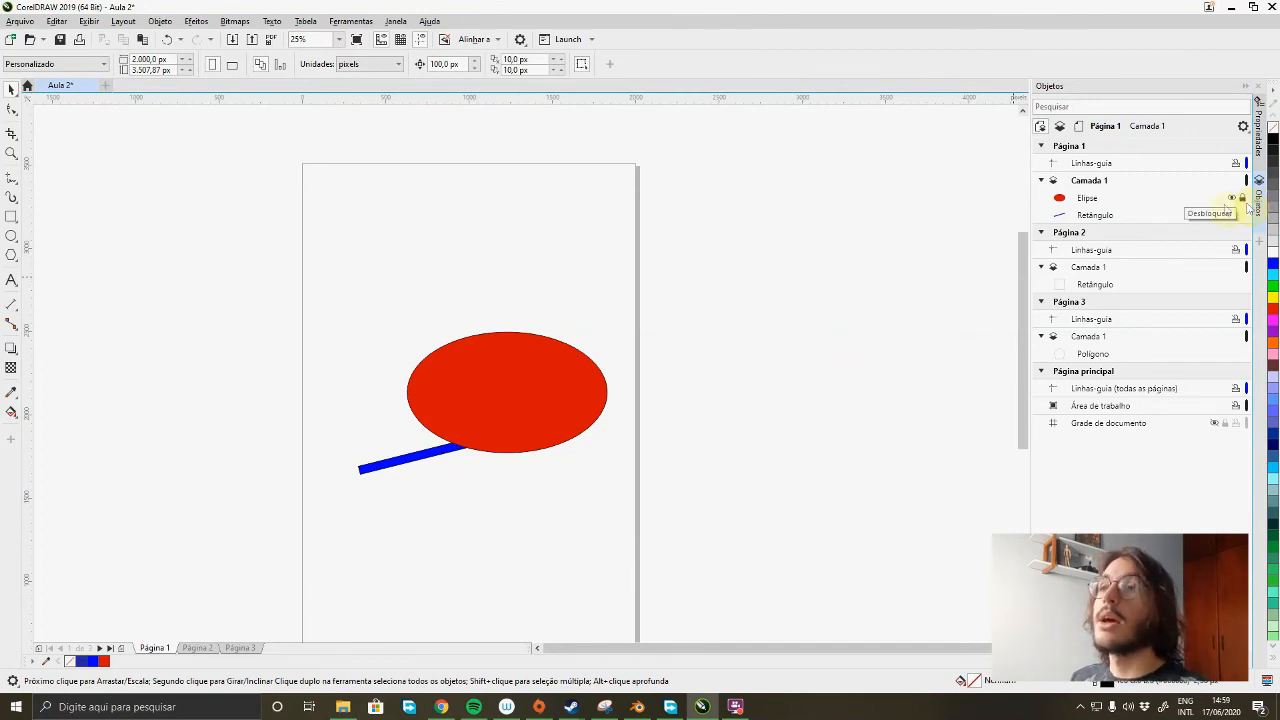
left_click_drag(303, 262, 664, 536)
left_click(547, 372)
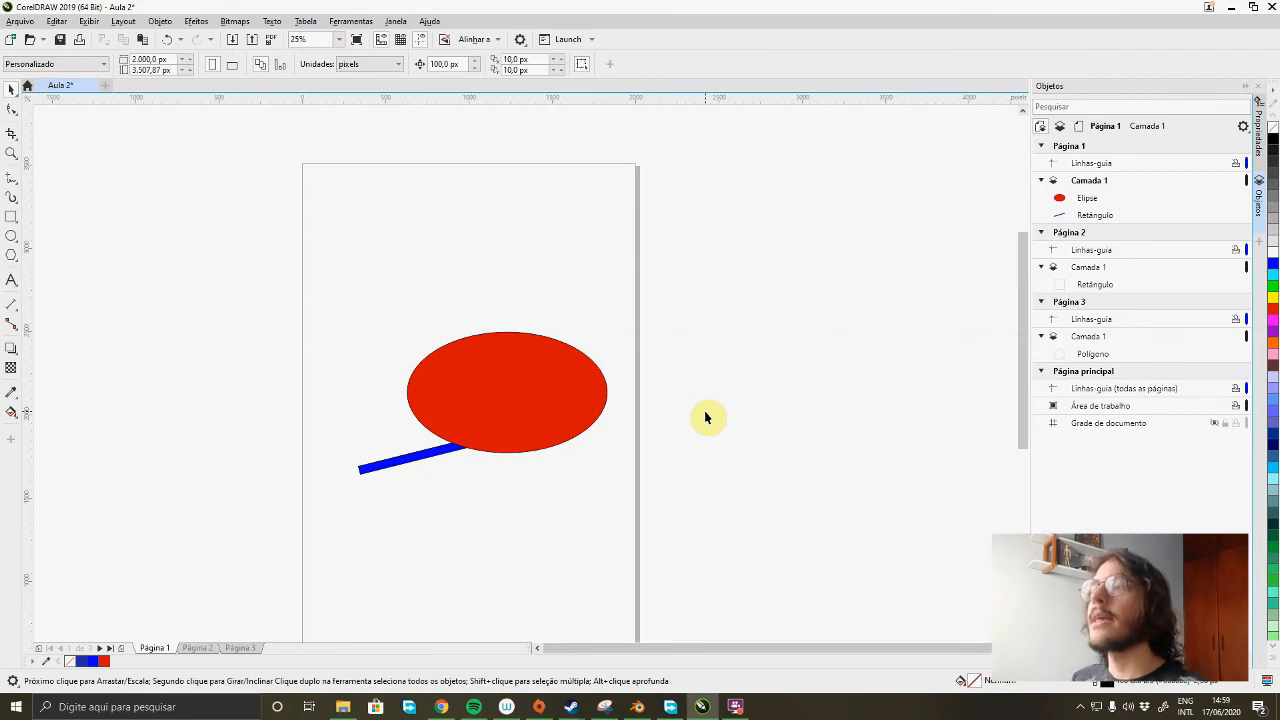
left_click_drag(333, 275, 634, 592)
left_click(671, 500)
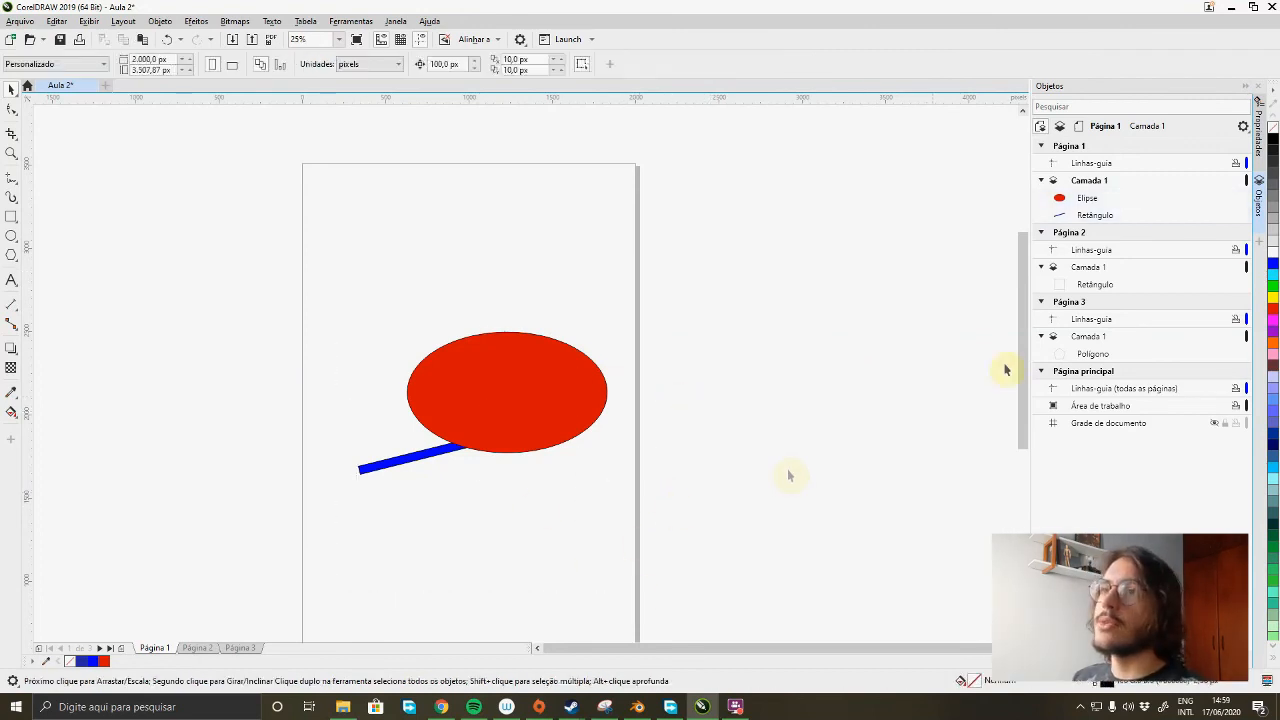
- Toggle the visibility of page 1's Camada 1 off and on, and lock and unlock the layer
left_click(1117, 189)
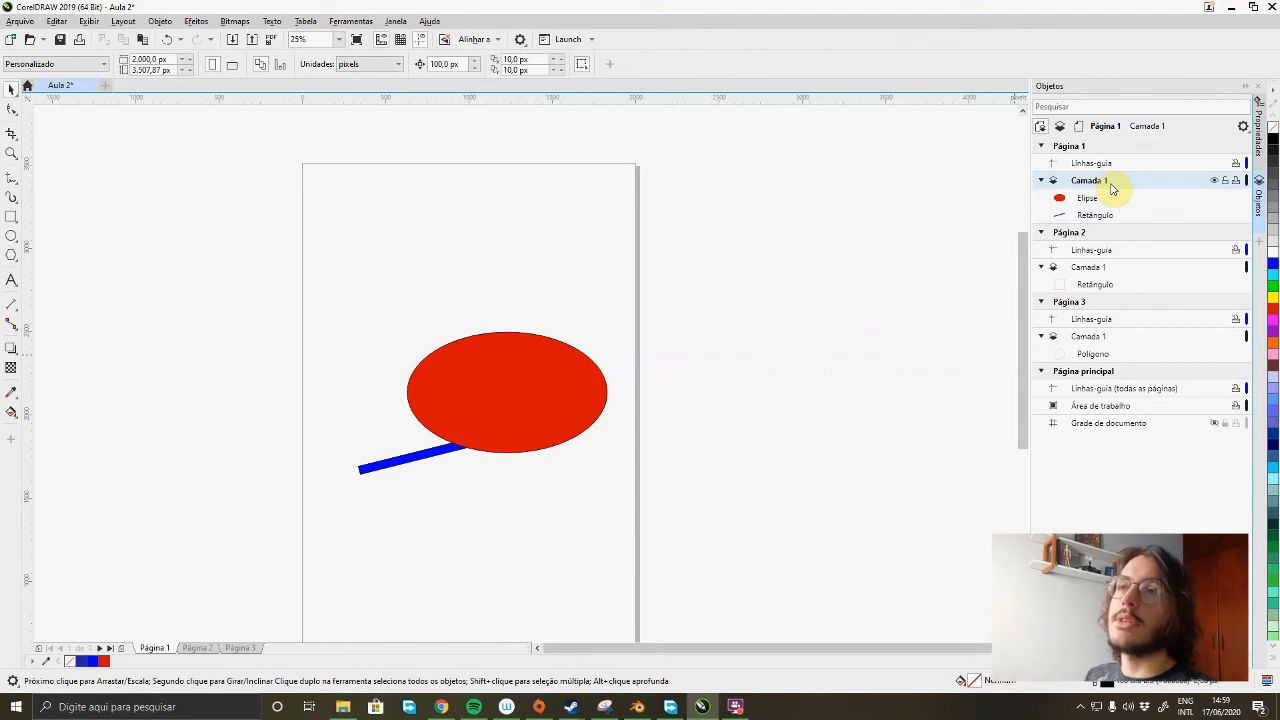
left_click(1215, 183)
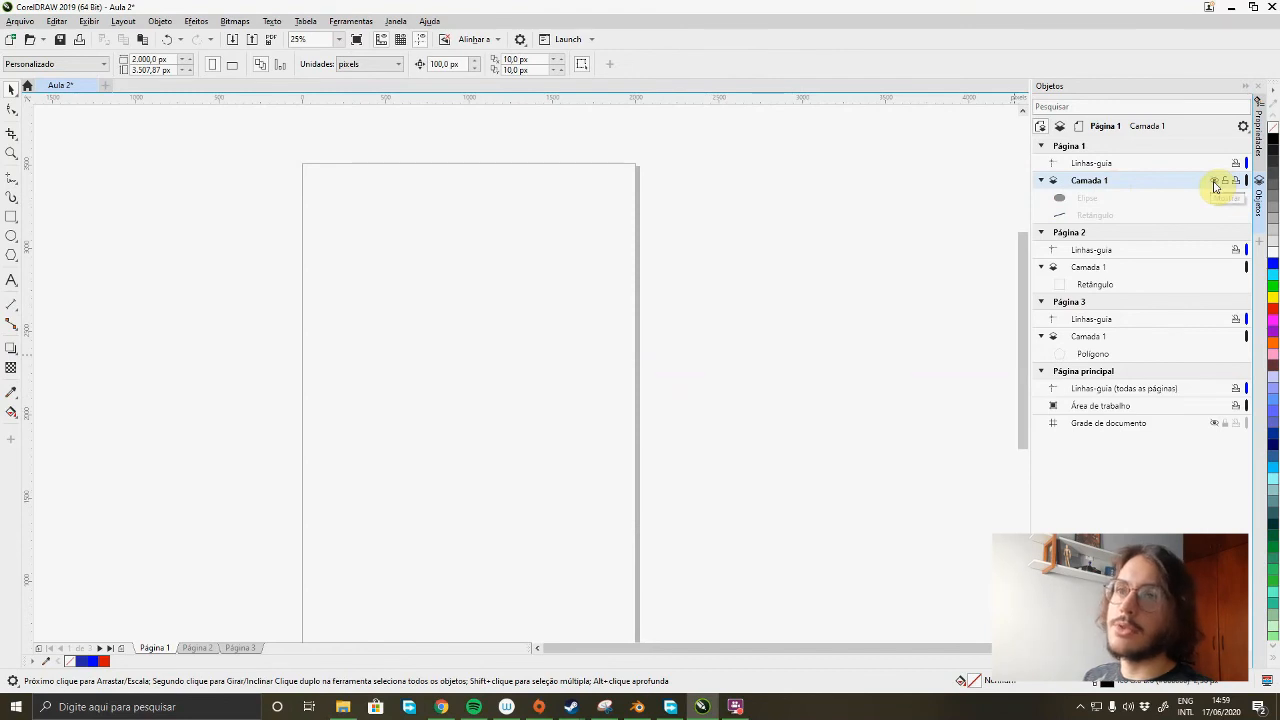
left_click(1214, 182)
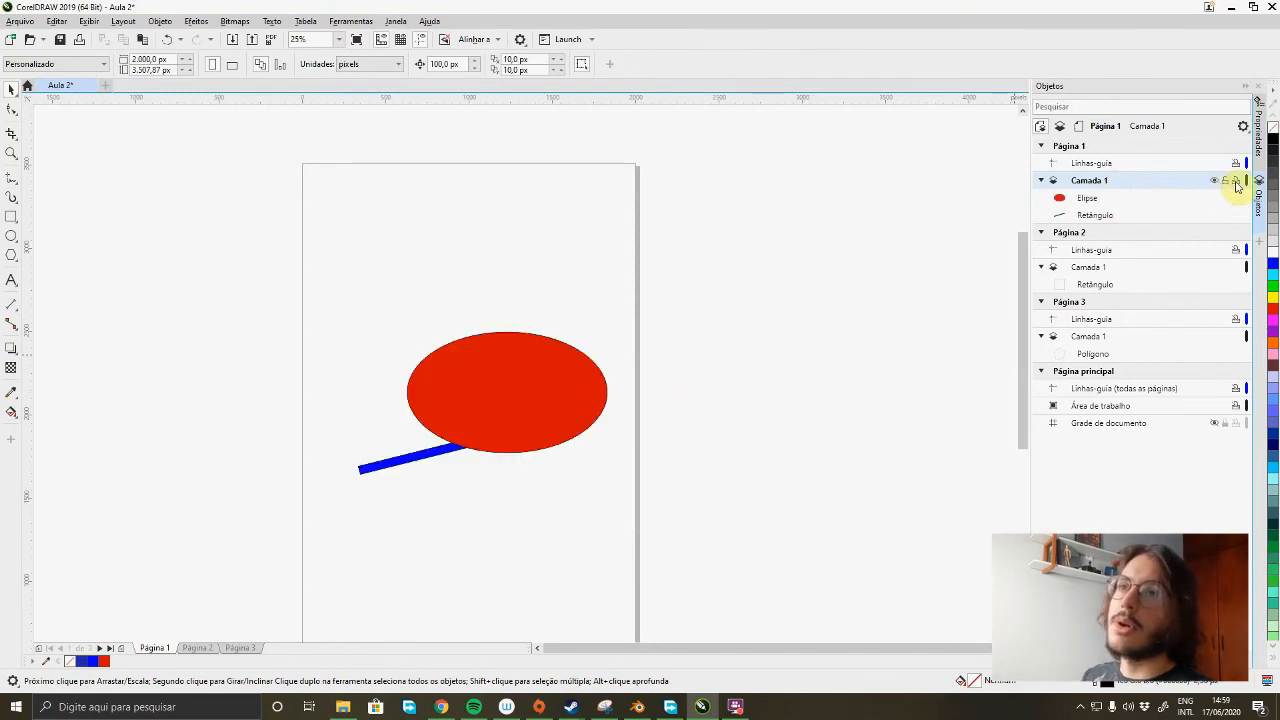
left_click(1228, 182)
left_click(1229, 183)
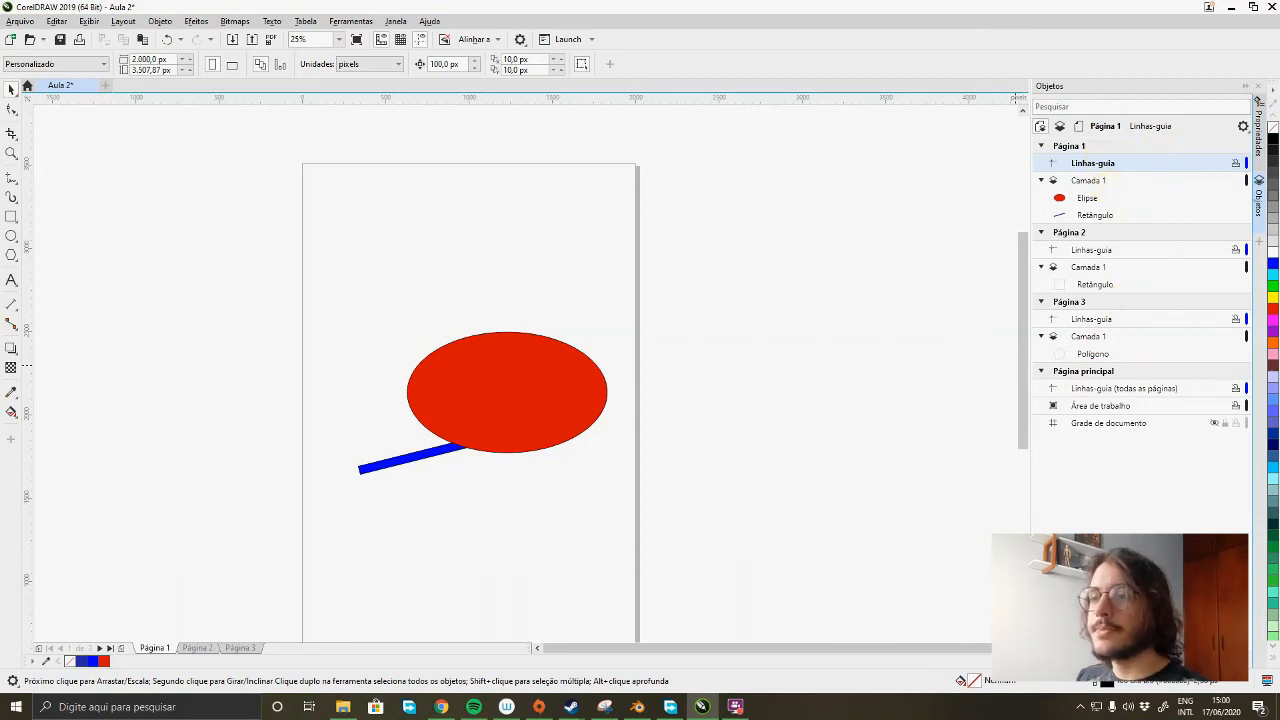
- Add a new layer Camada 2 to page 1 and draw a rectangle about 732 × 632 px on it above the ellipse
left_click(1041, 659)
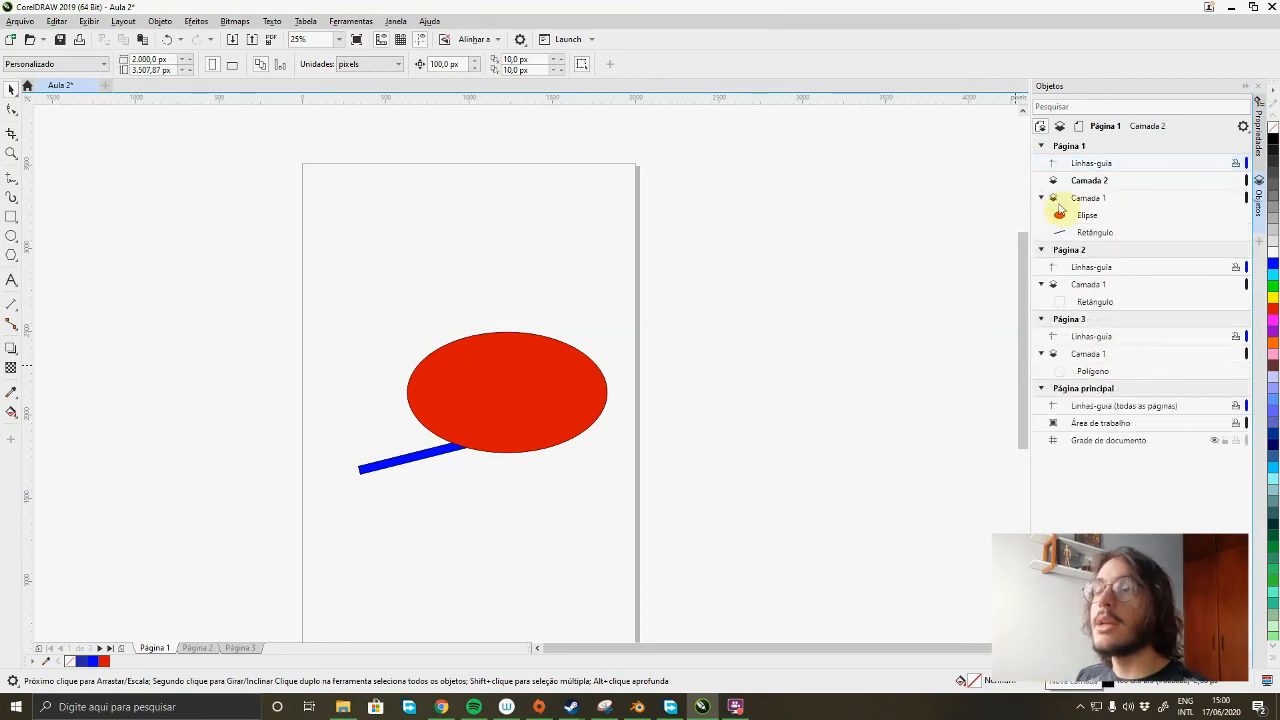
left_click(1107, 181)
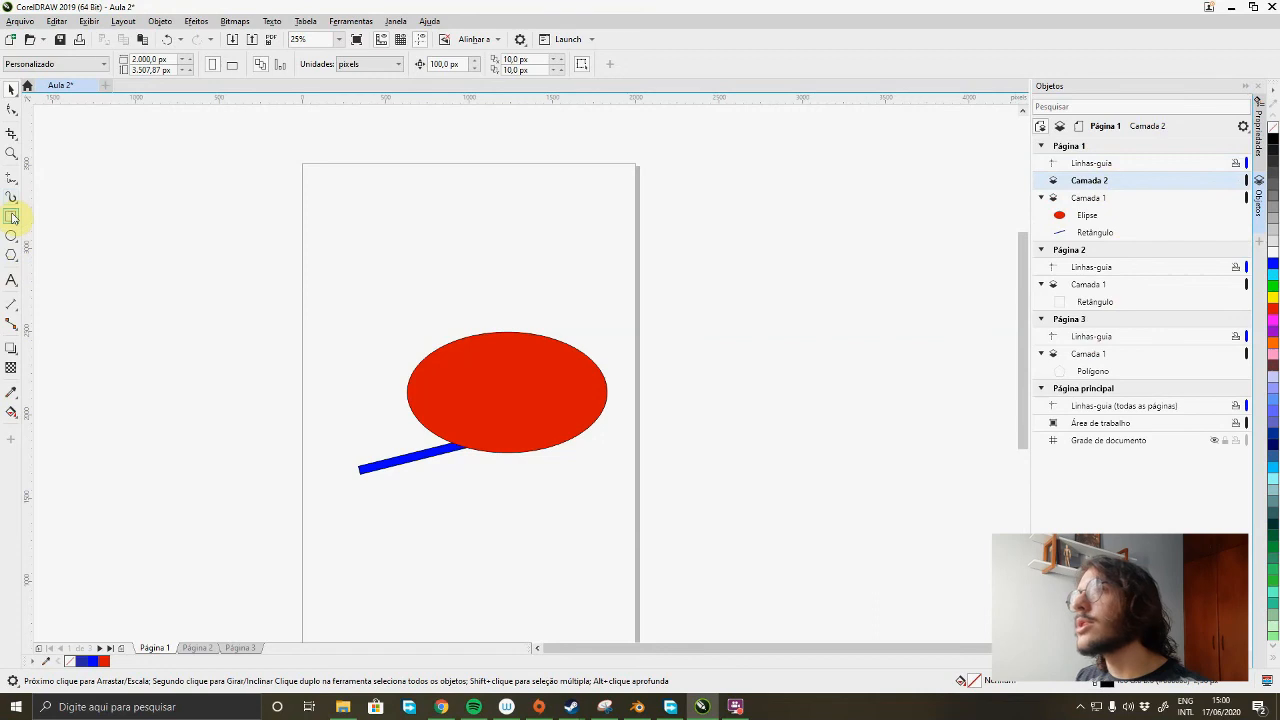
left_click(11, 216)
left_click_drag(378, 201, 501, 306)
left_click(11, 88)
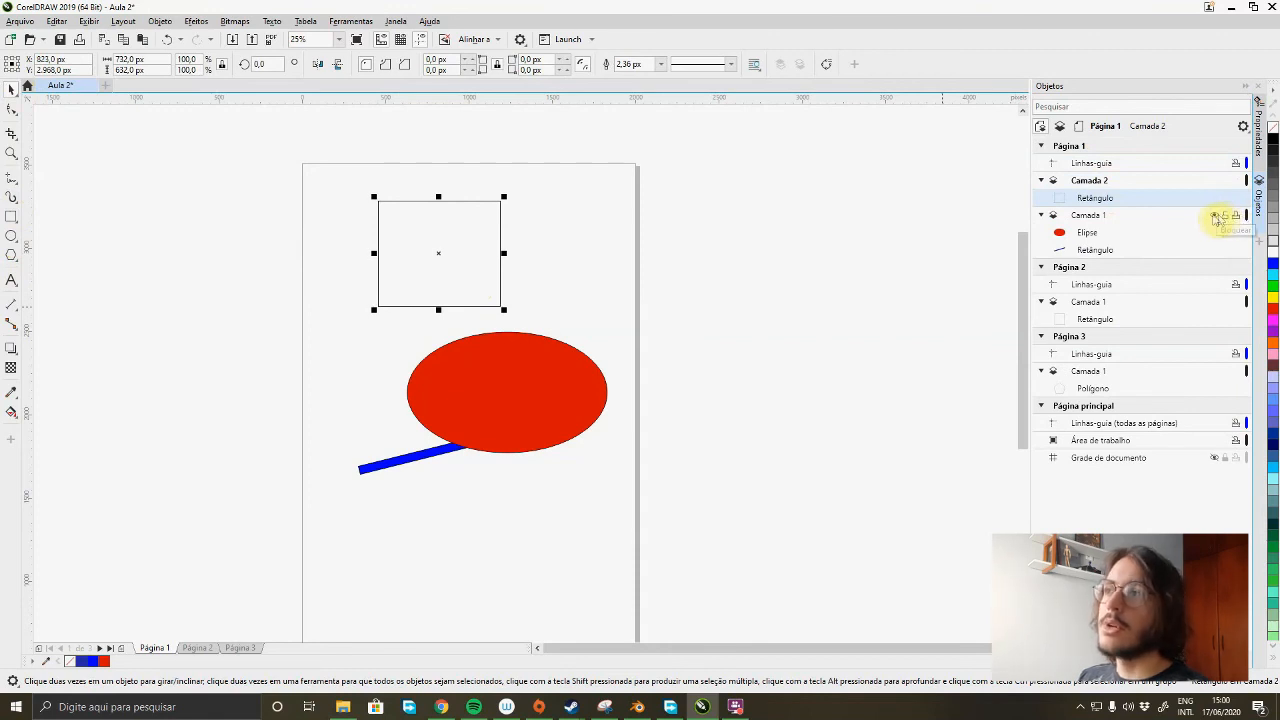
- Hide Camada 1 on page 1 to isolate the new rectangle's layer, and show it again
left_click(1214, 216)
left_click(707, 283)
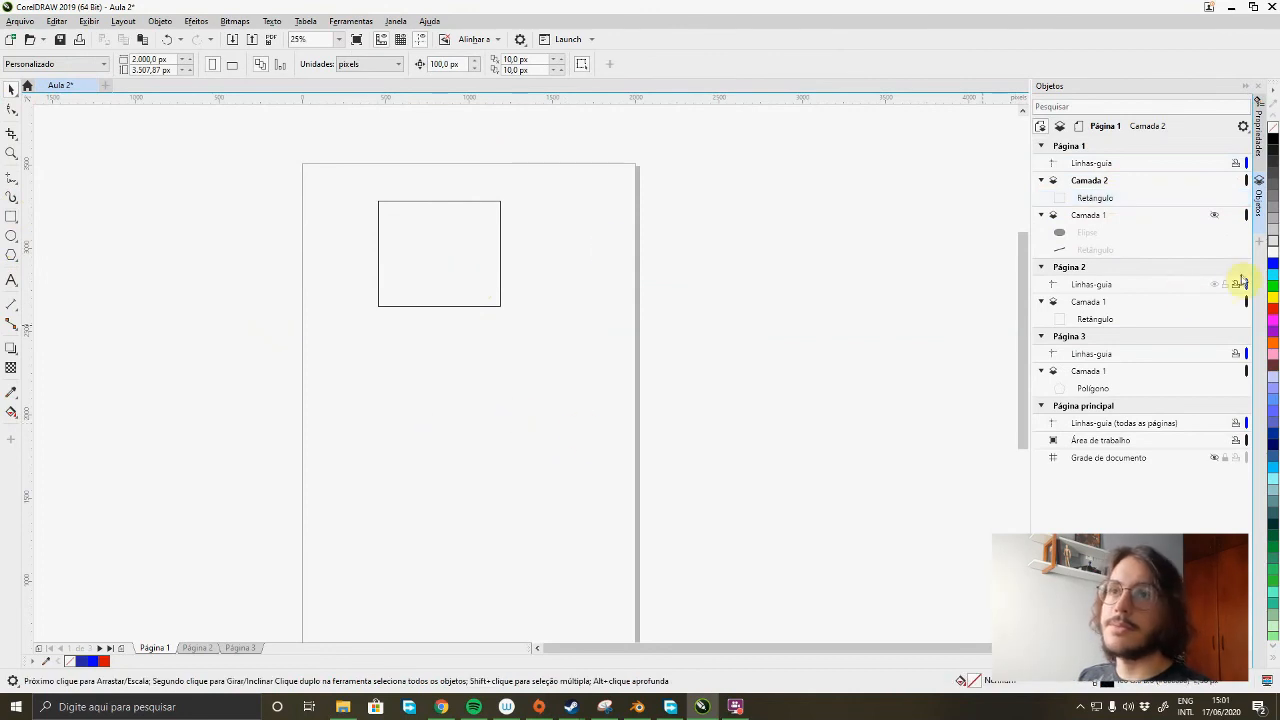
left_click(1214, 216)
- Move the new rectangle down to overlap the red ellipse and reorder Camada 1 above Camada 2 on page 1
left_click_drag(500, 300, 520, 382)
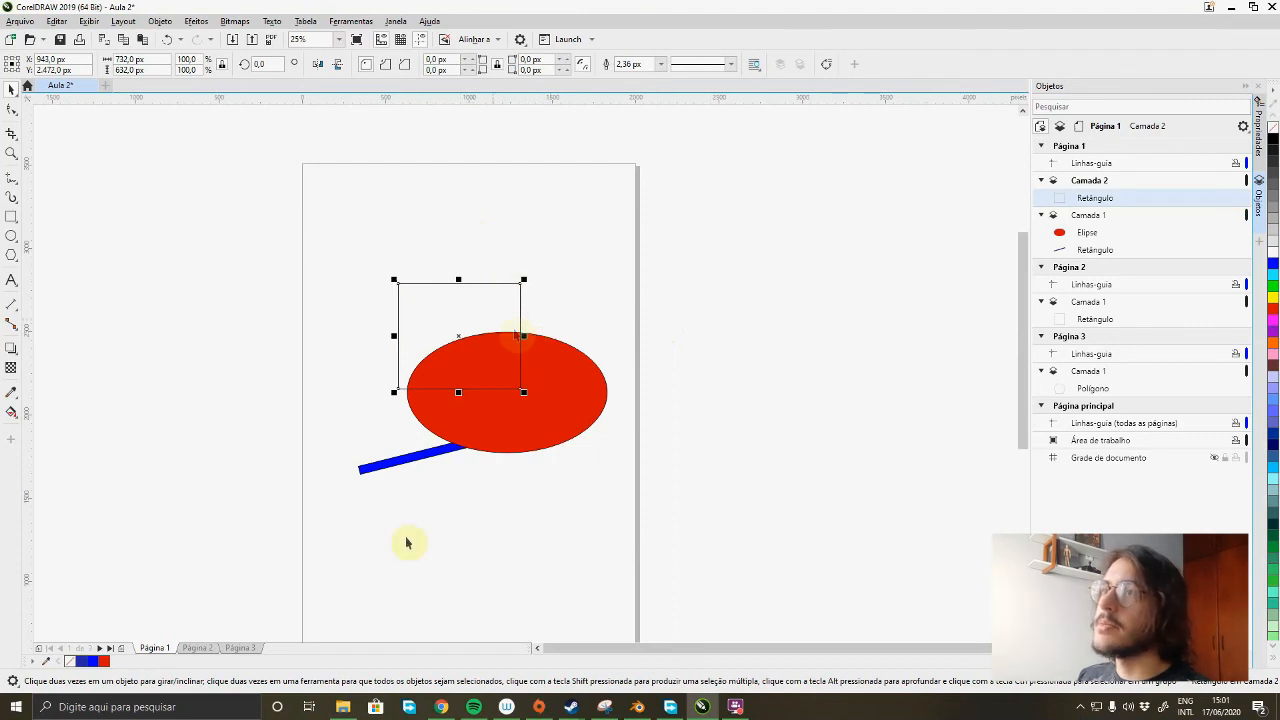
left_click(663, 349)
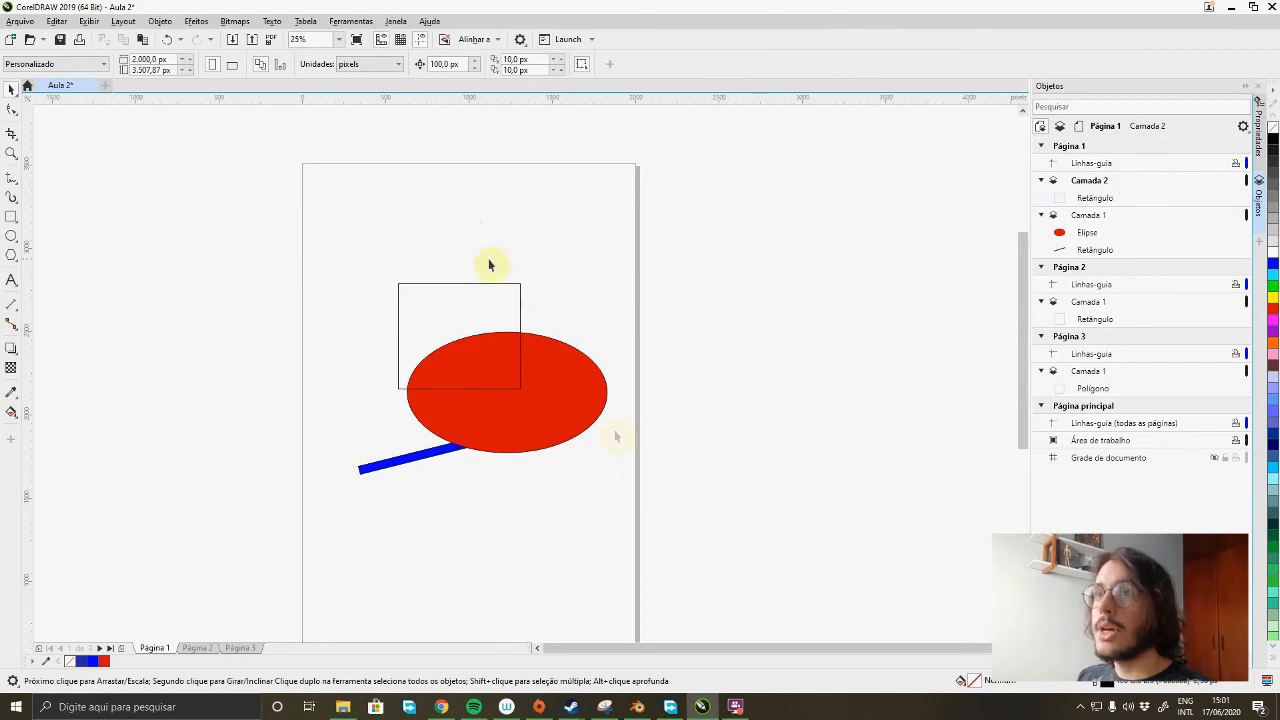
left_click(1087, 217)
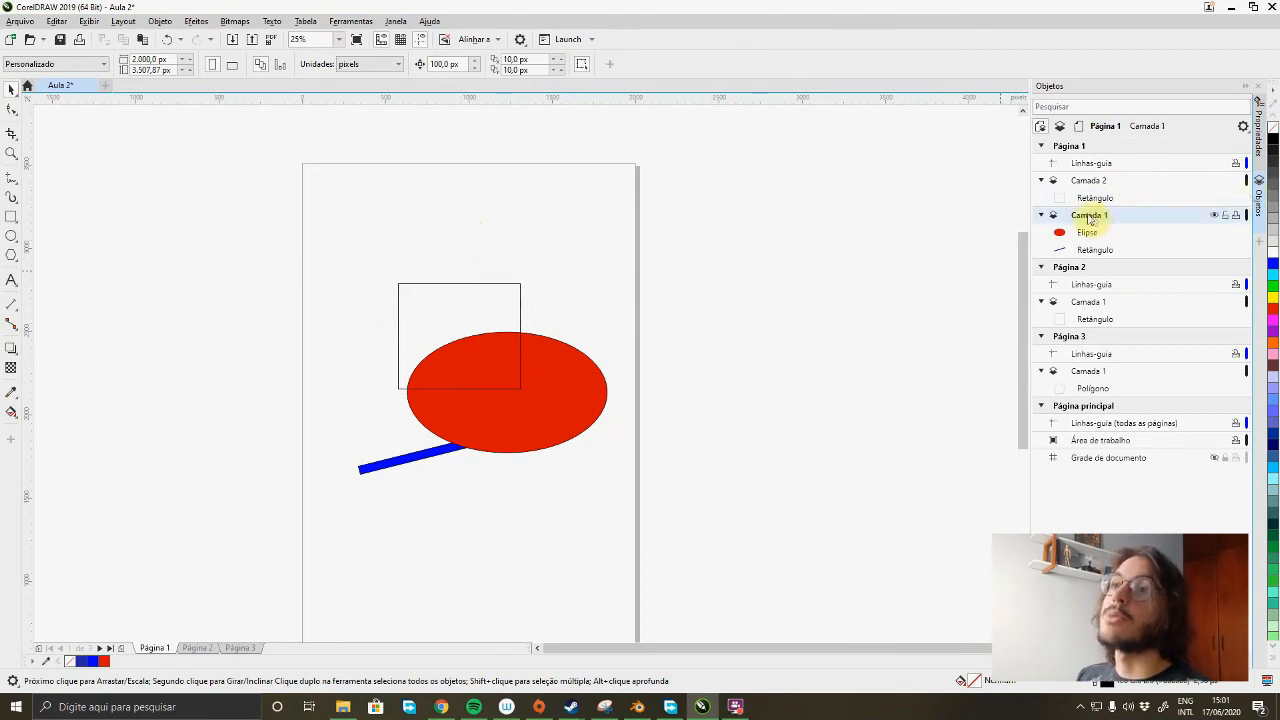
left_click_drag(1084, 220, 1108, 177)
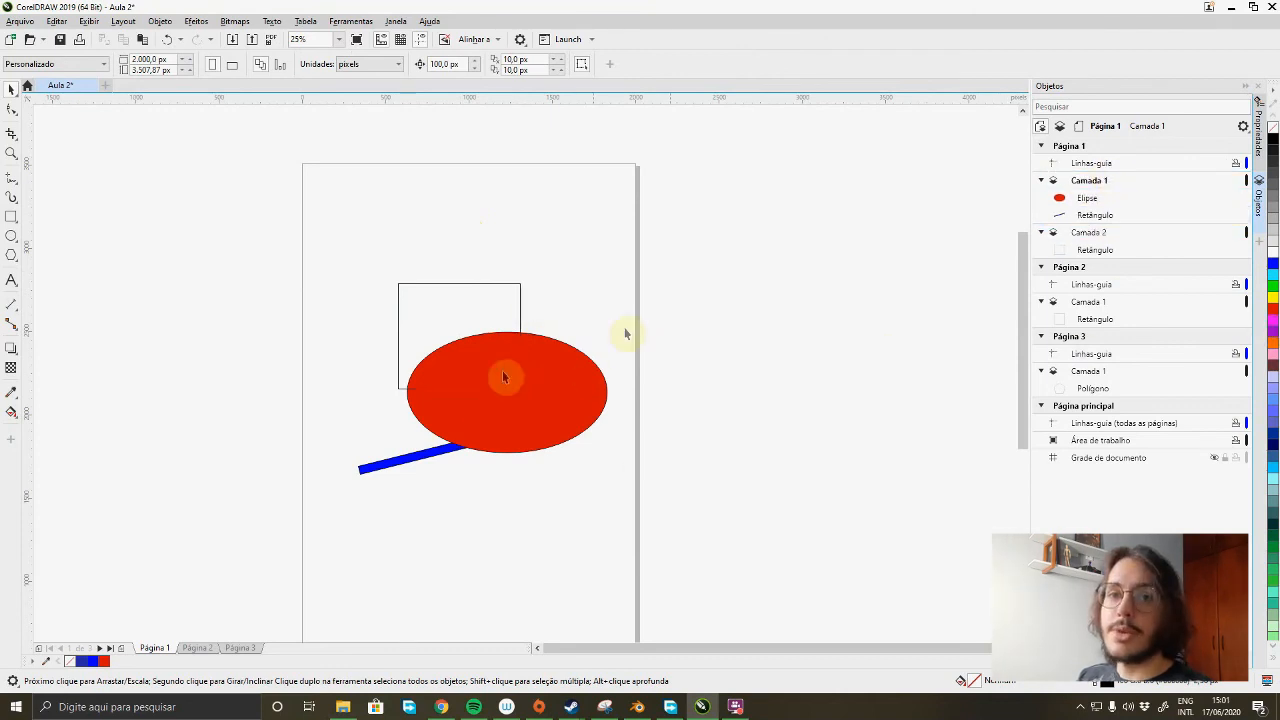